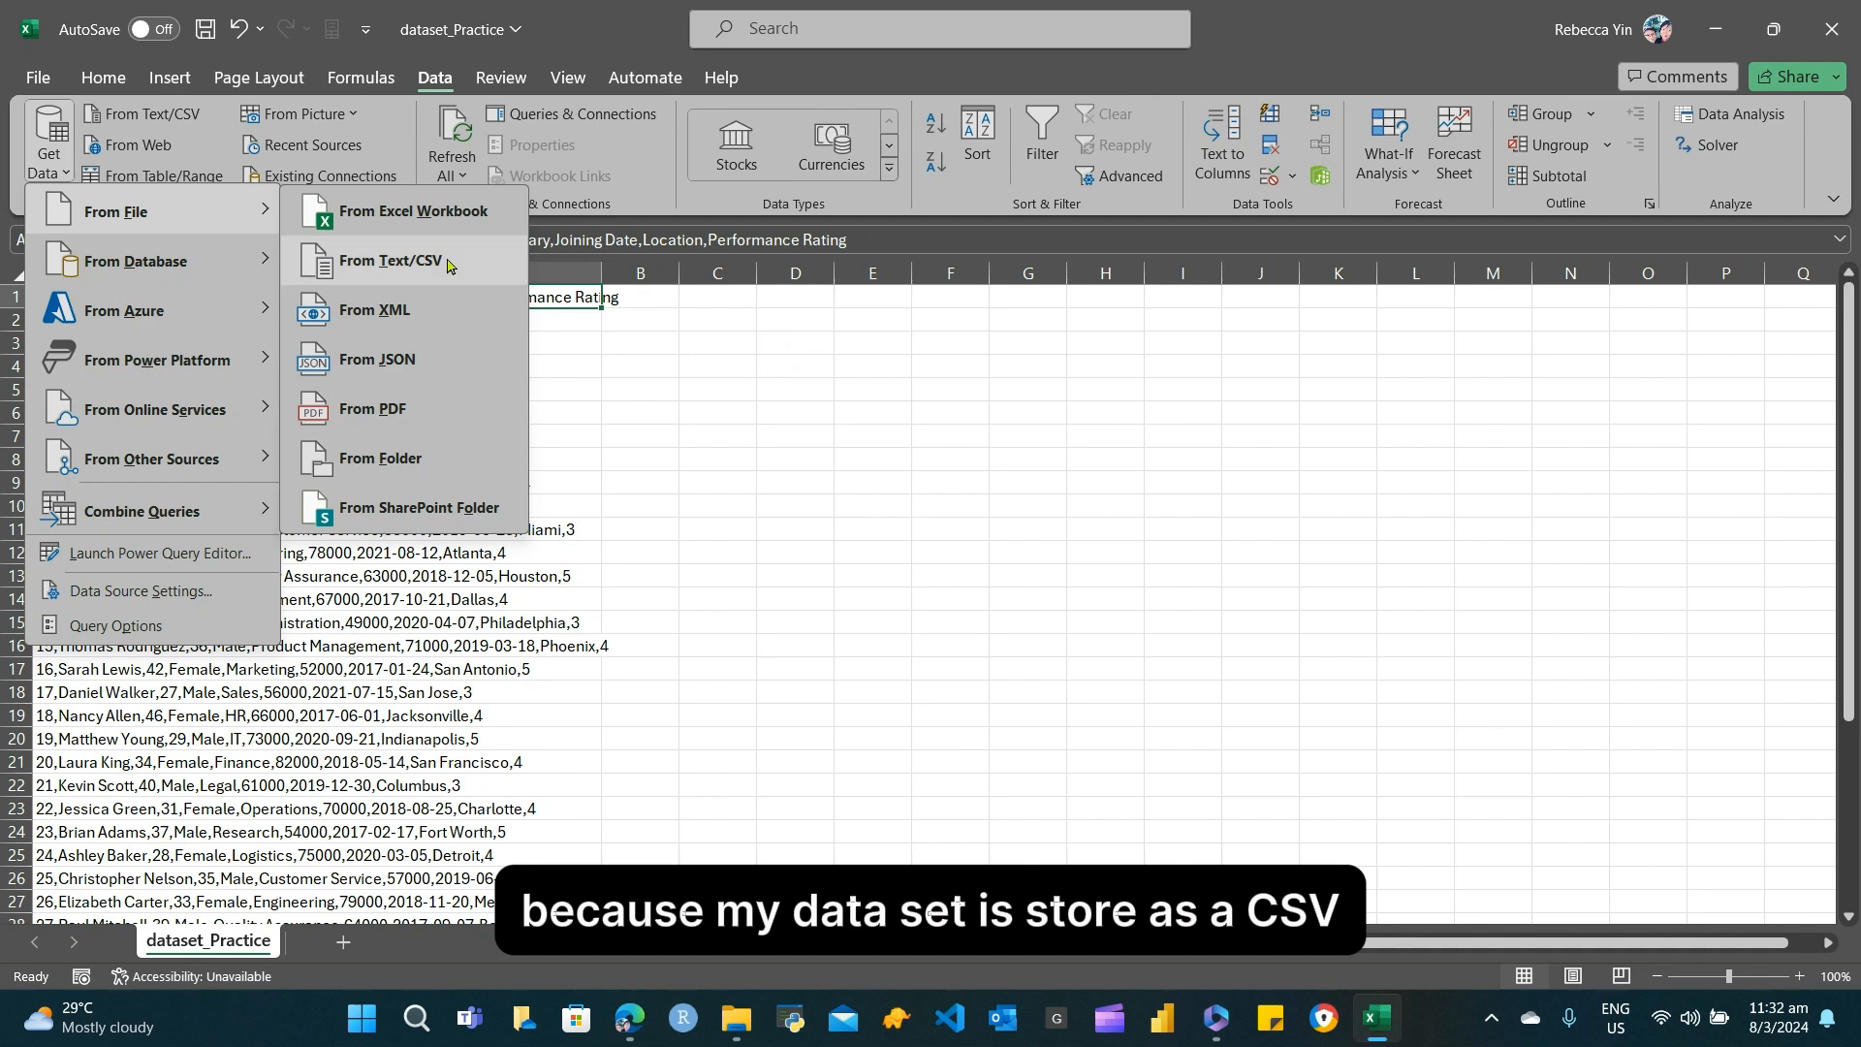
Import the dataset_Practice CSV file from the Desktop folder
left_click(451, 263)
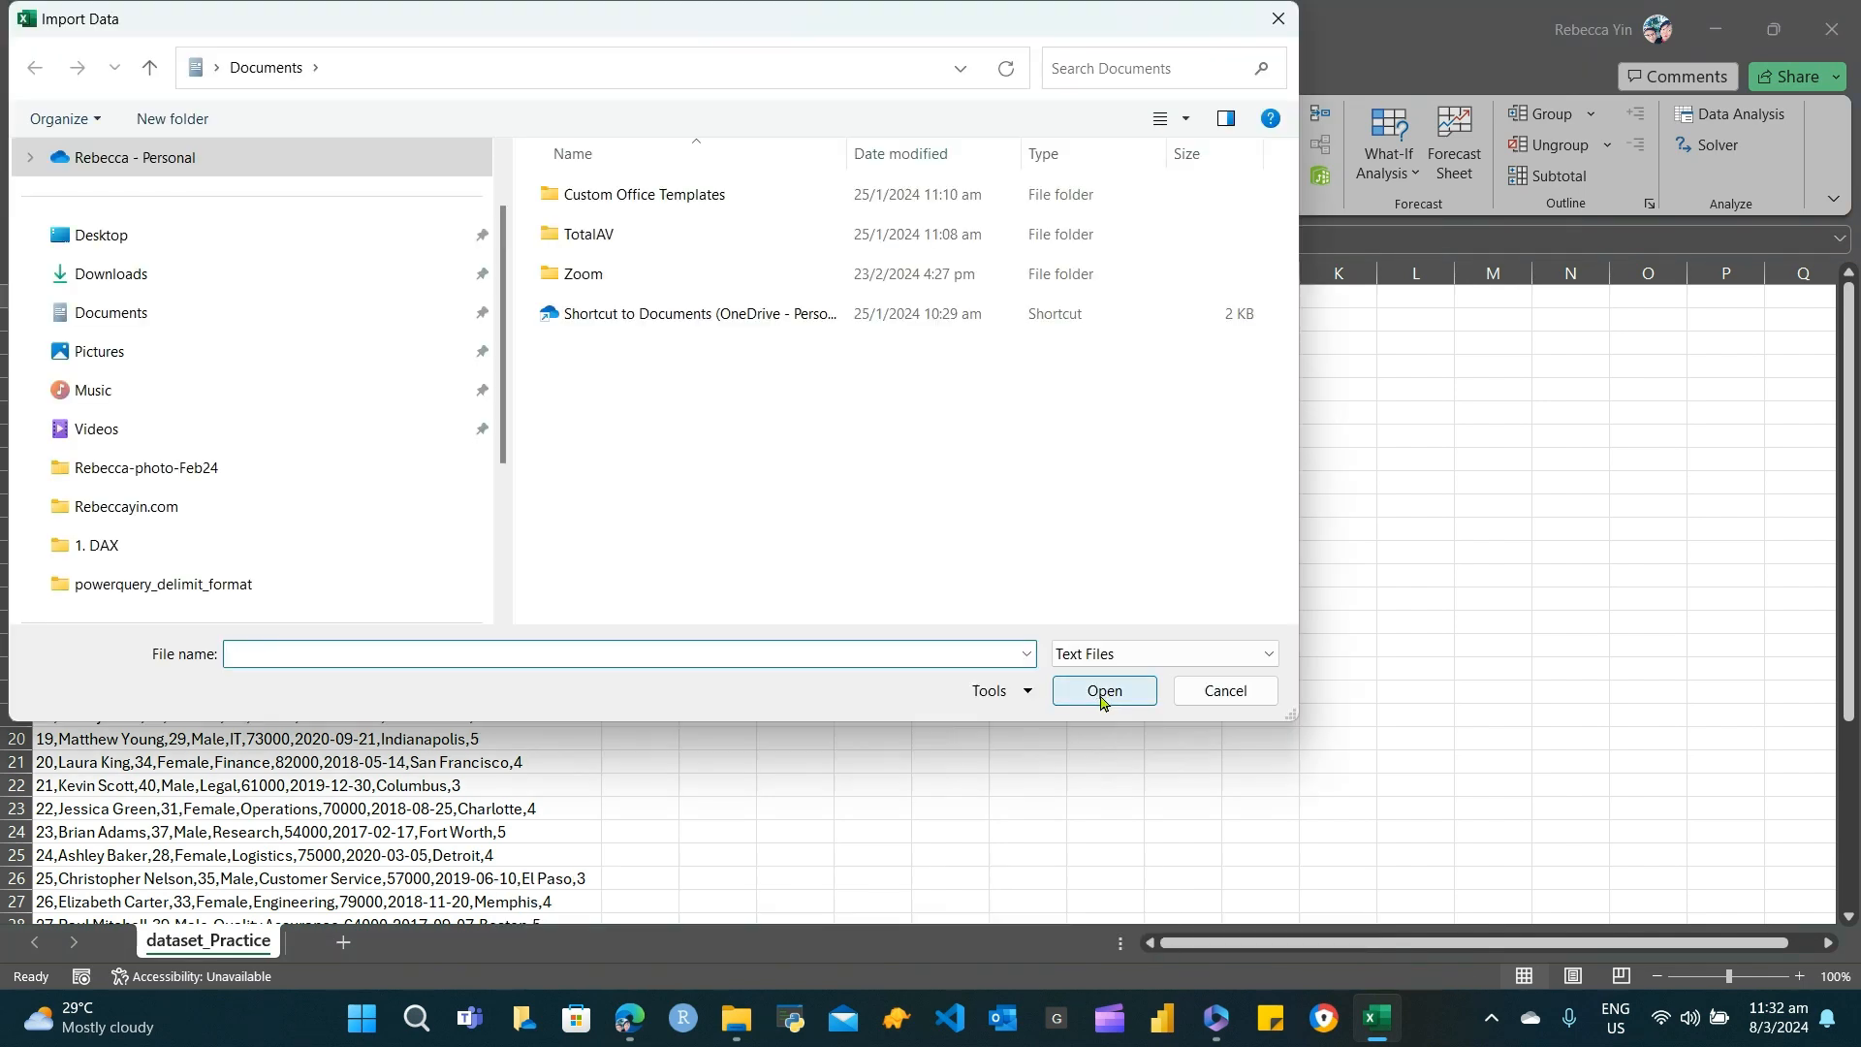
left_click(101, 235)
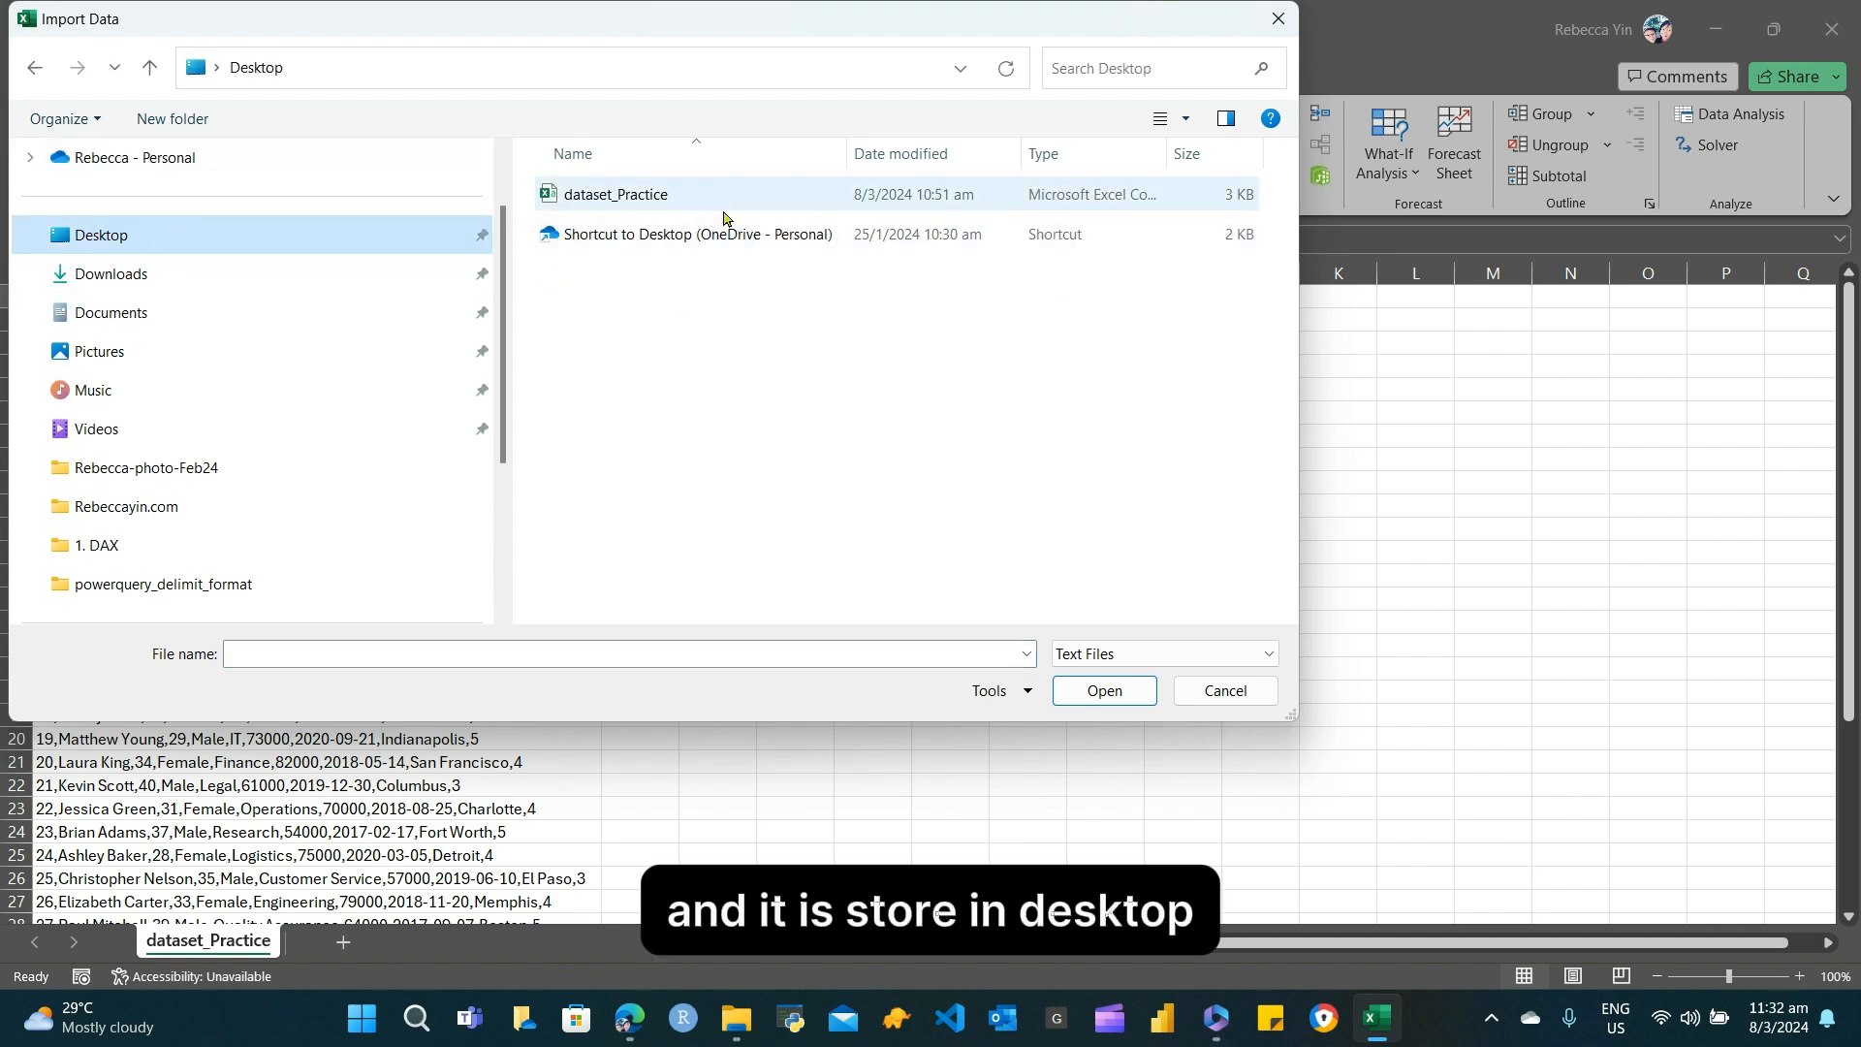
left_click(722, 195)
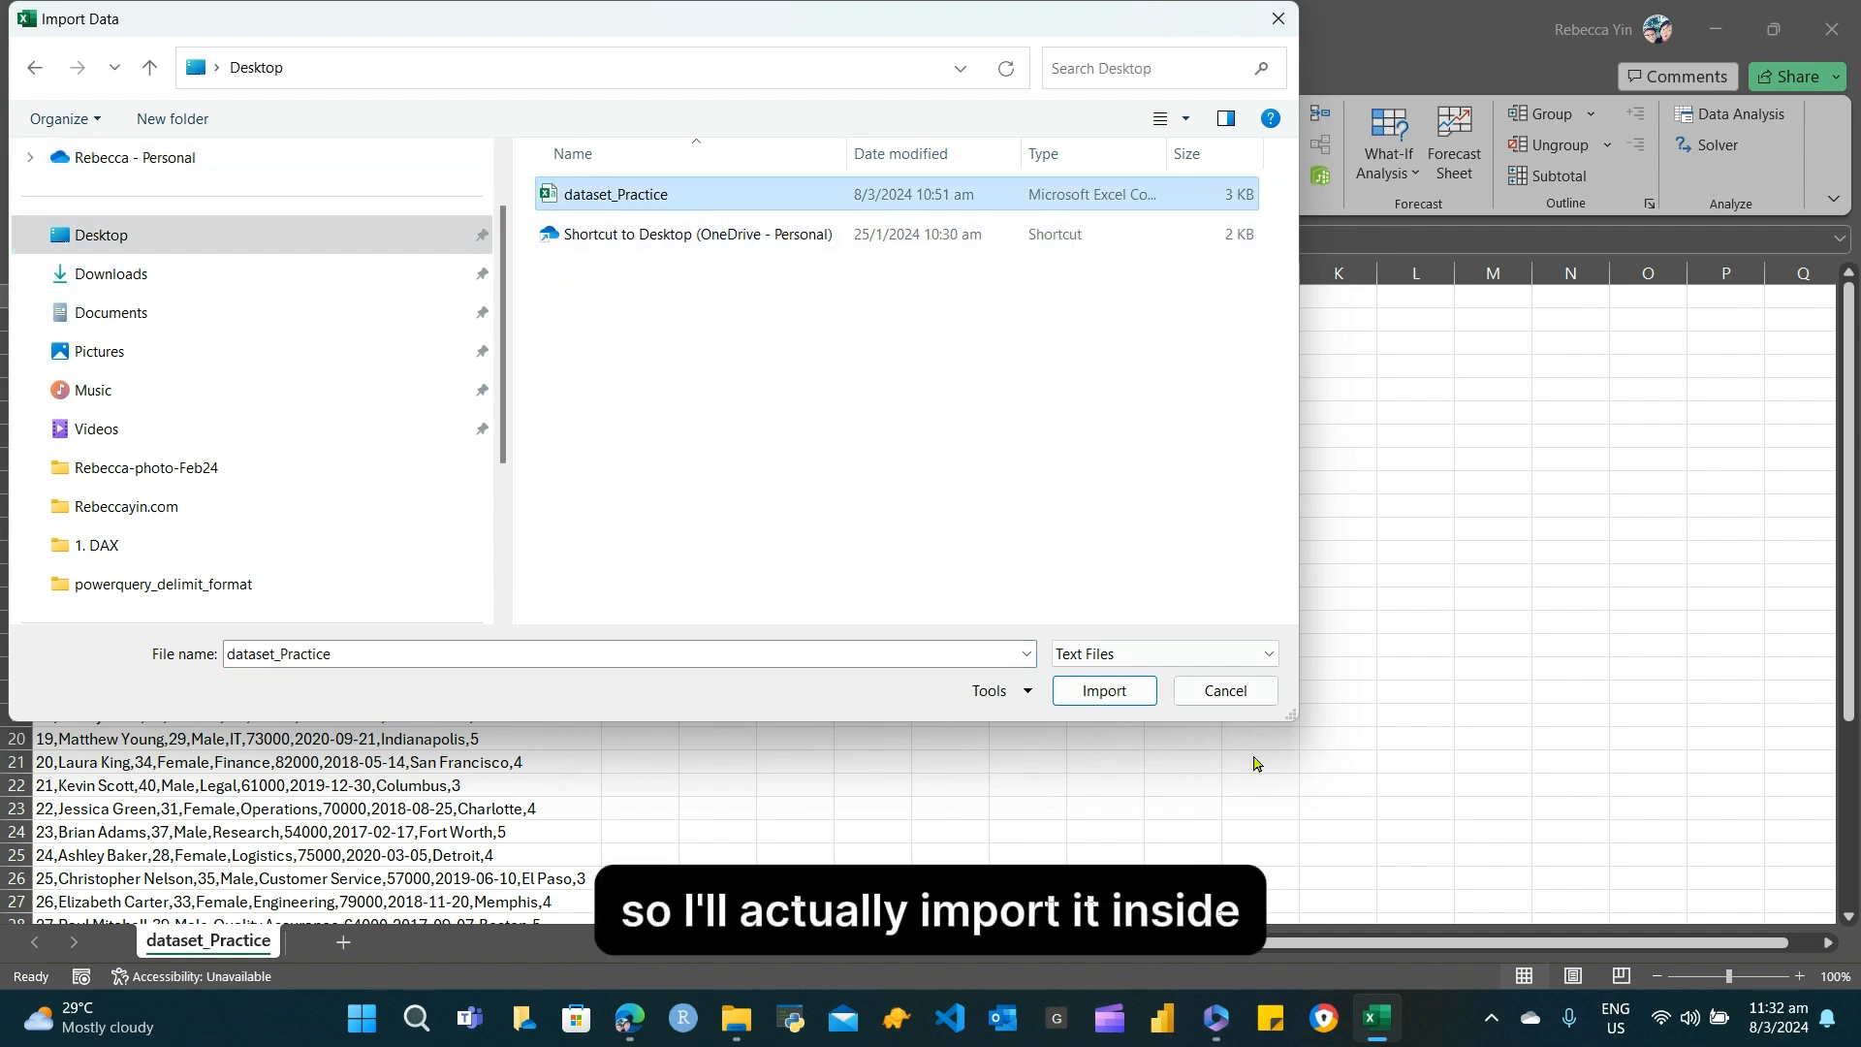
left_click(1128, 689)
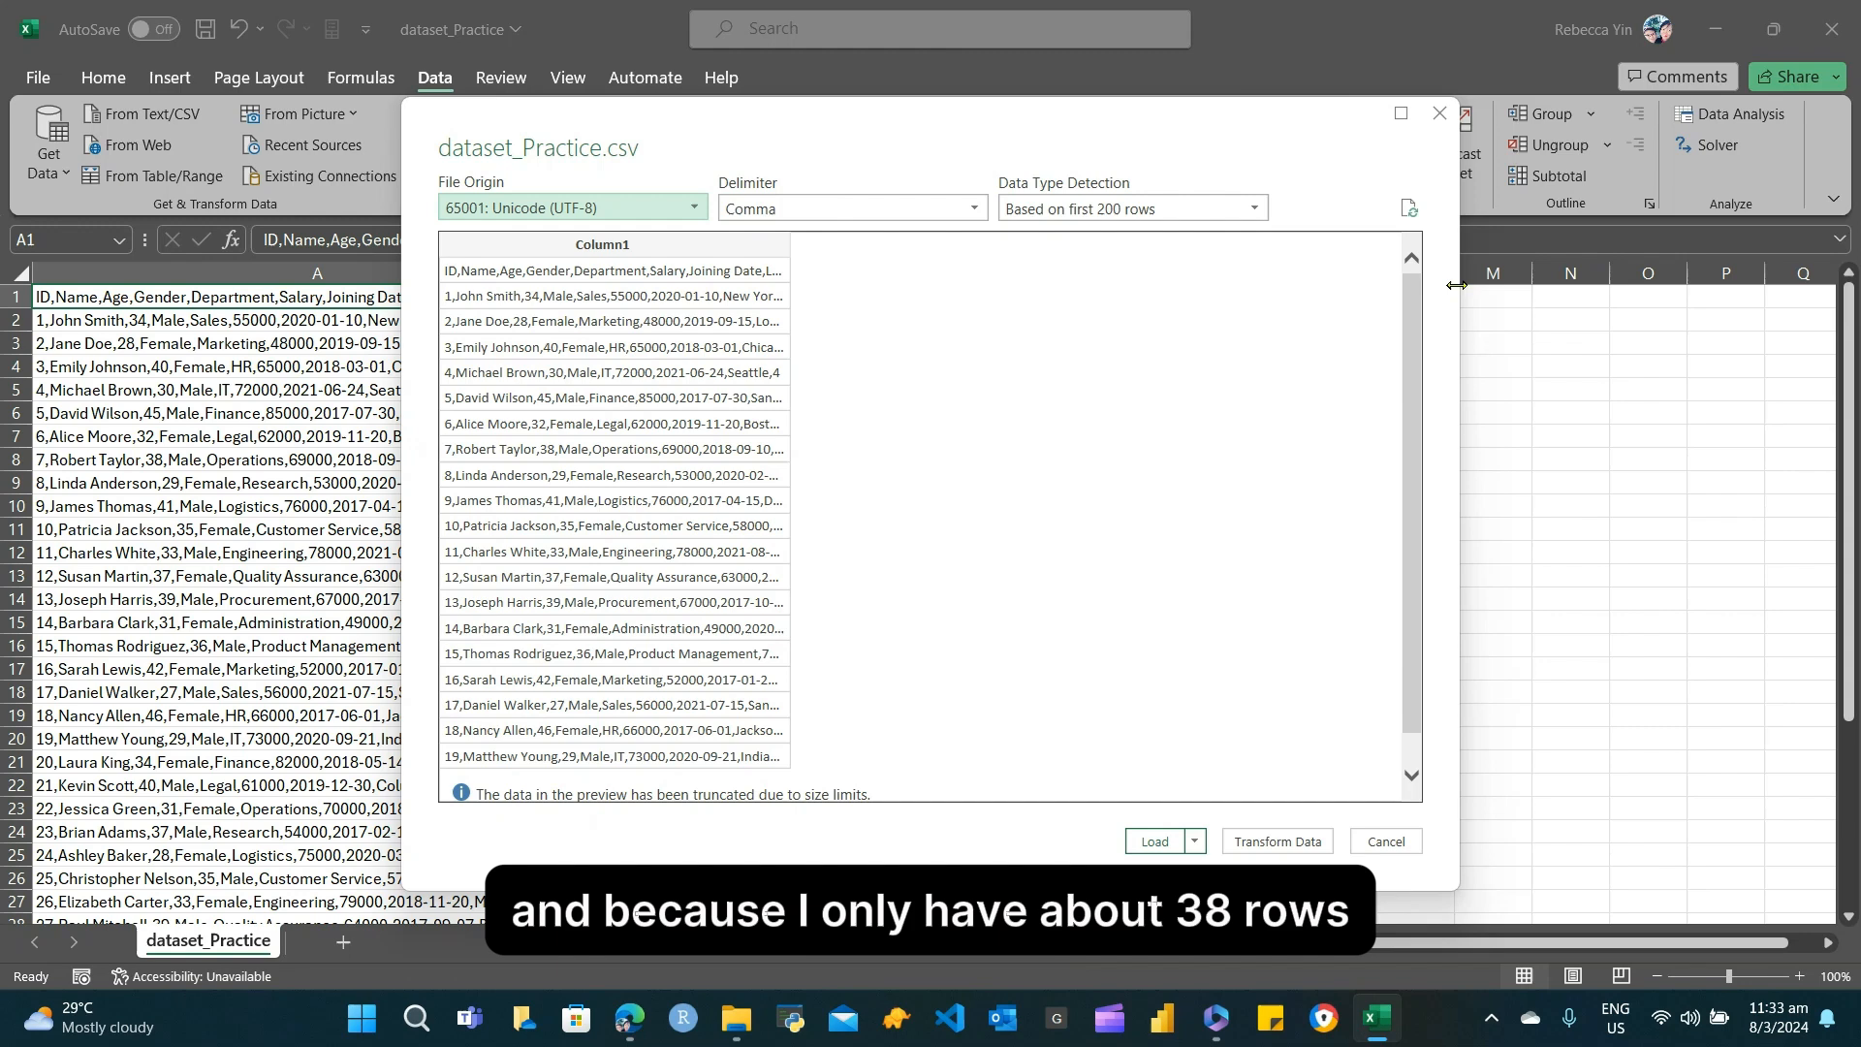
Check the preview of the imported CSV data and open it for transformation in the Power Query Editor
left_click_drag(1418, 297, 1426, 345)
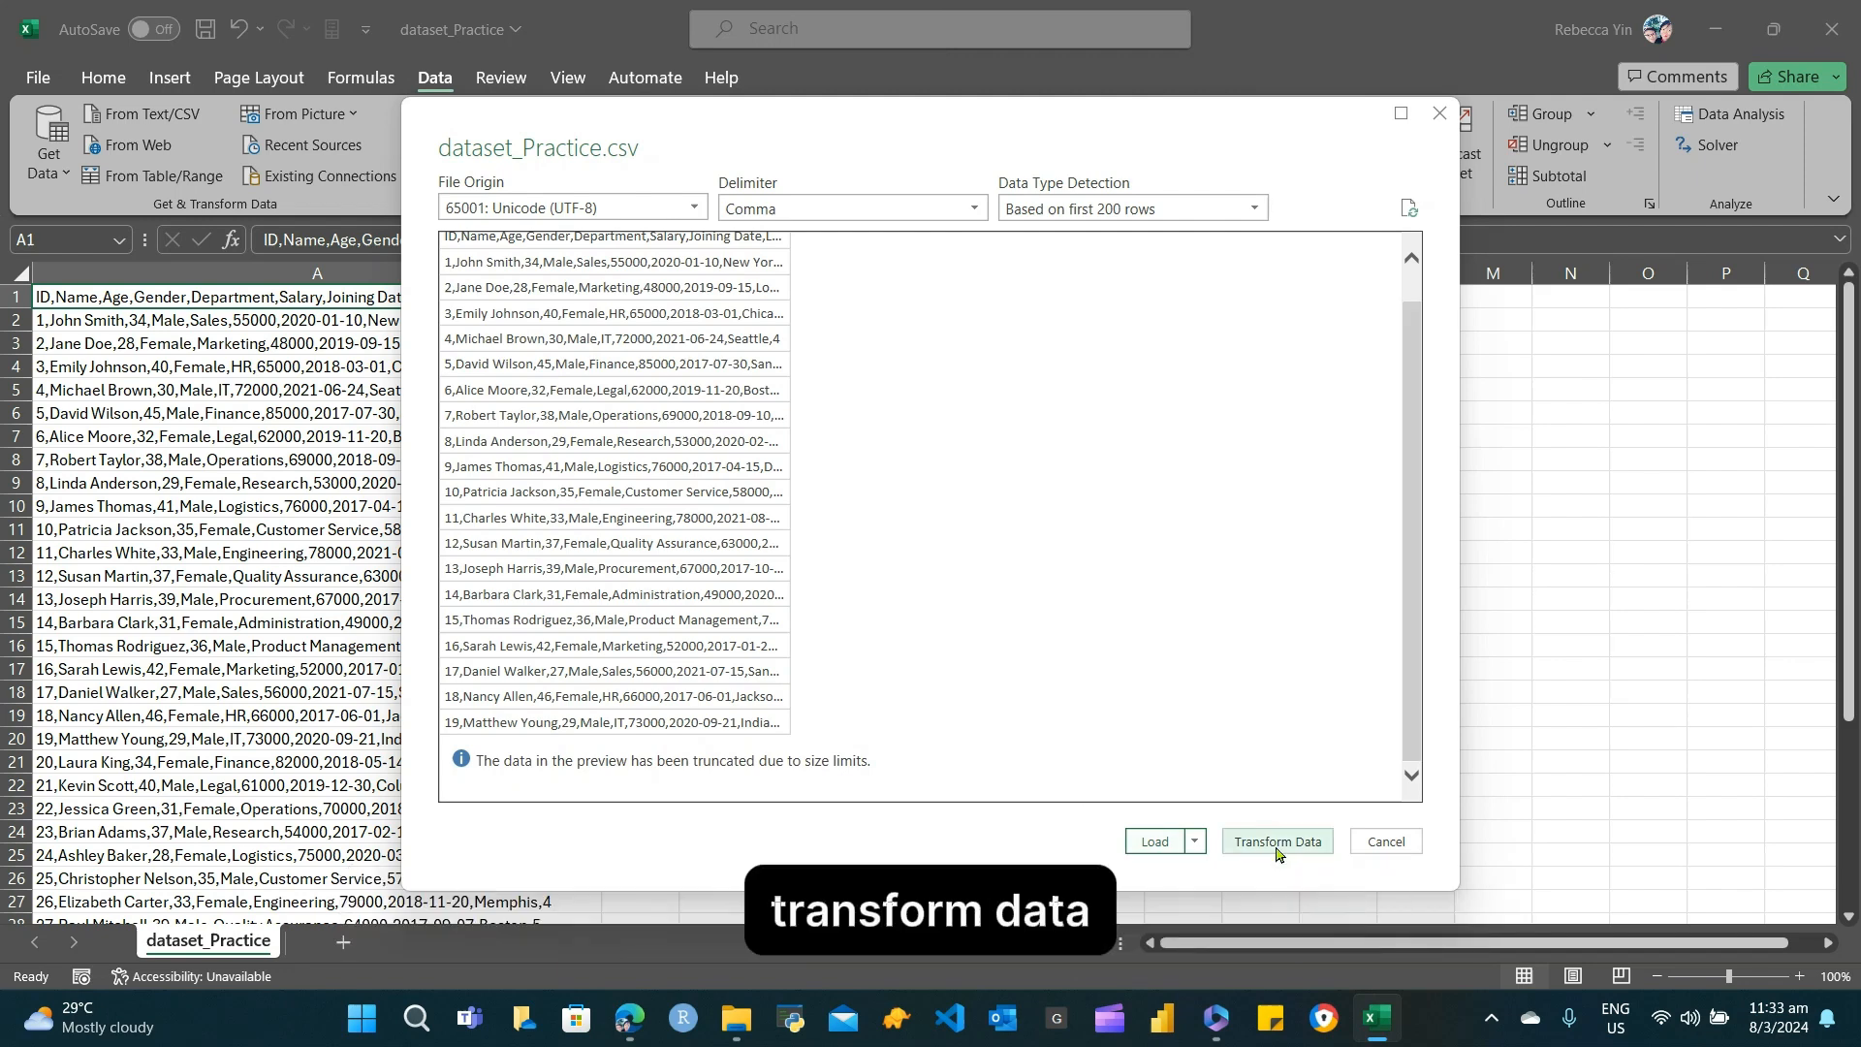
left_click(1195, 843)
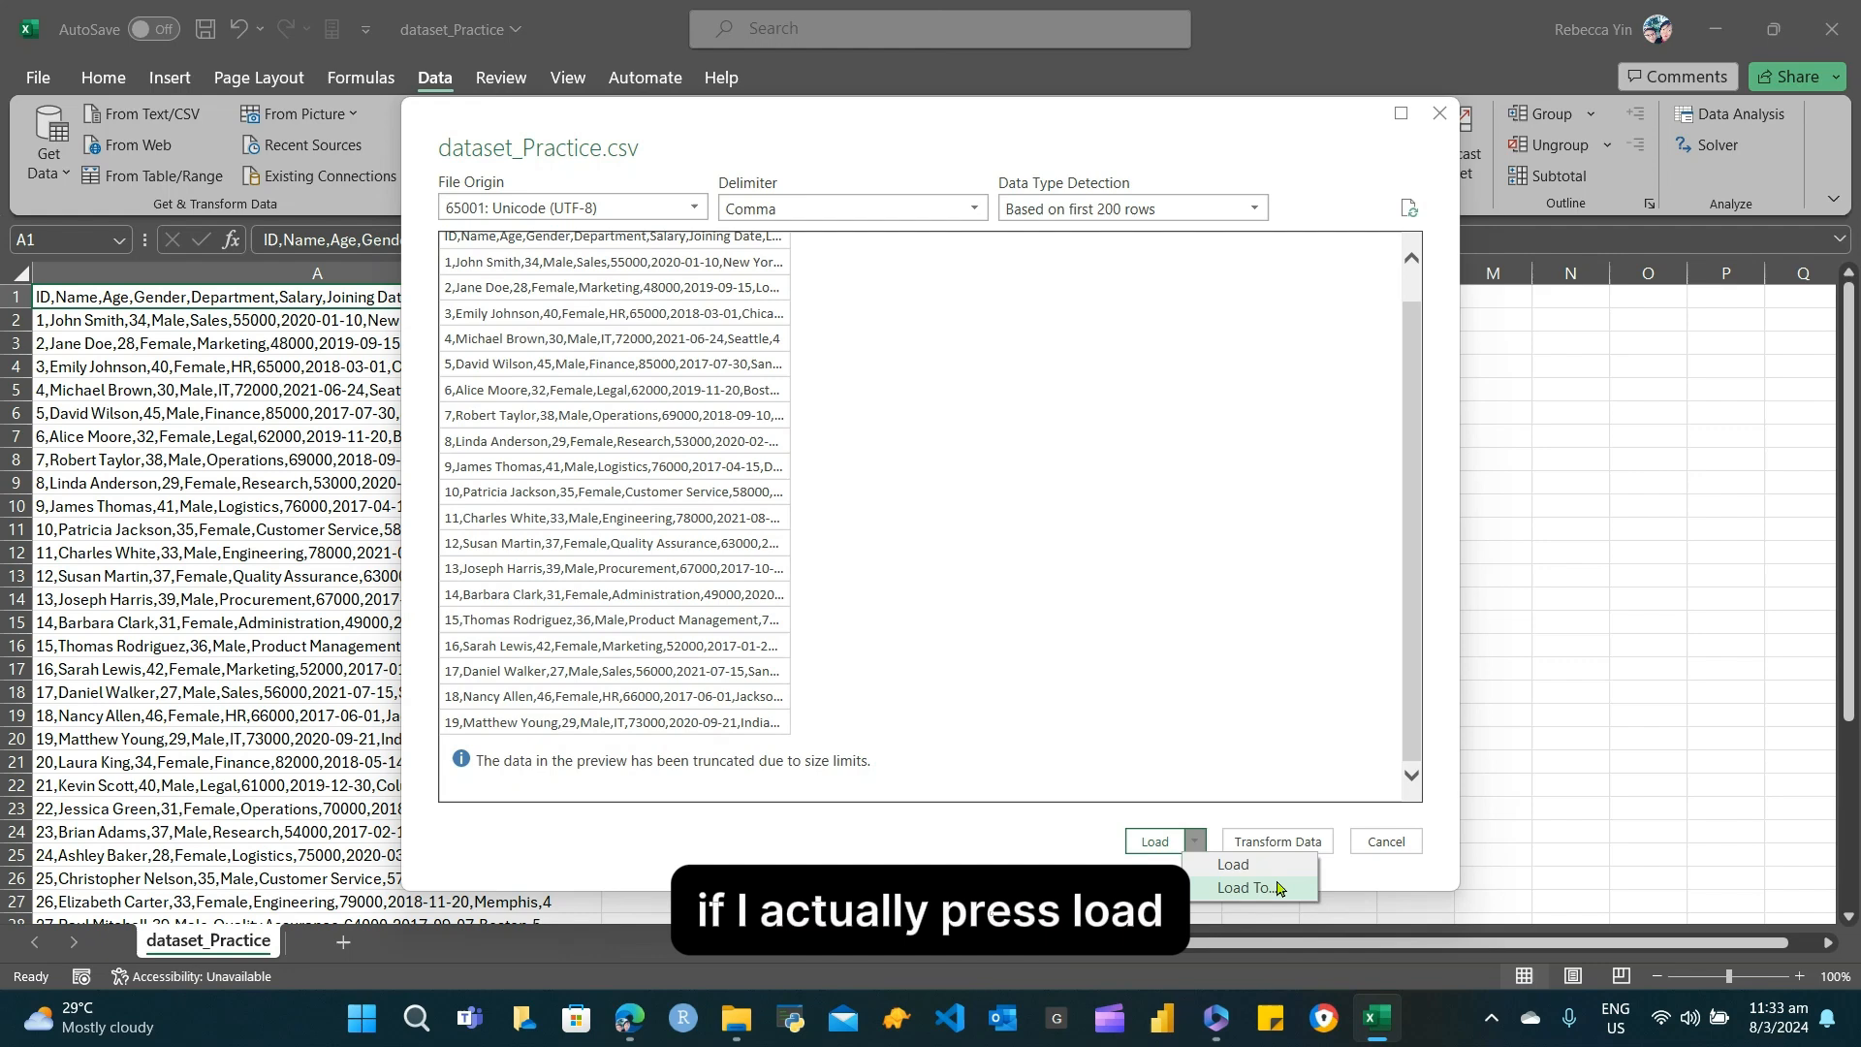
left_click(1277, 888)
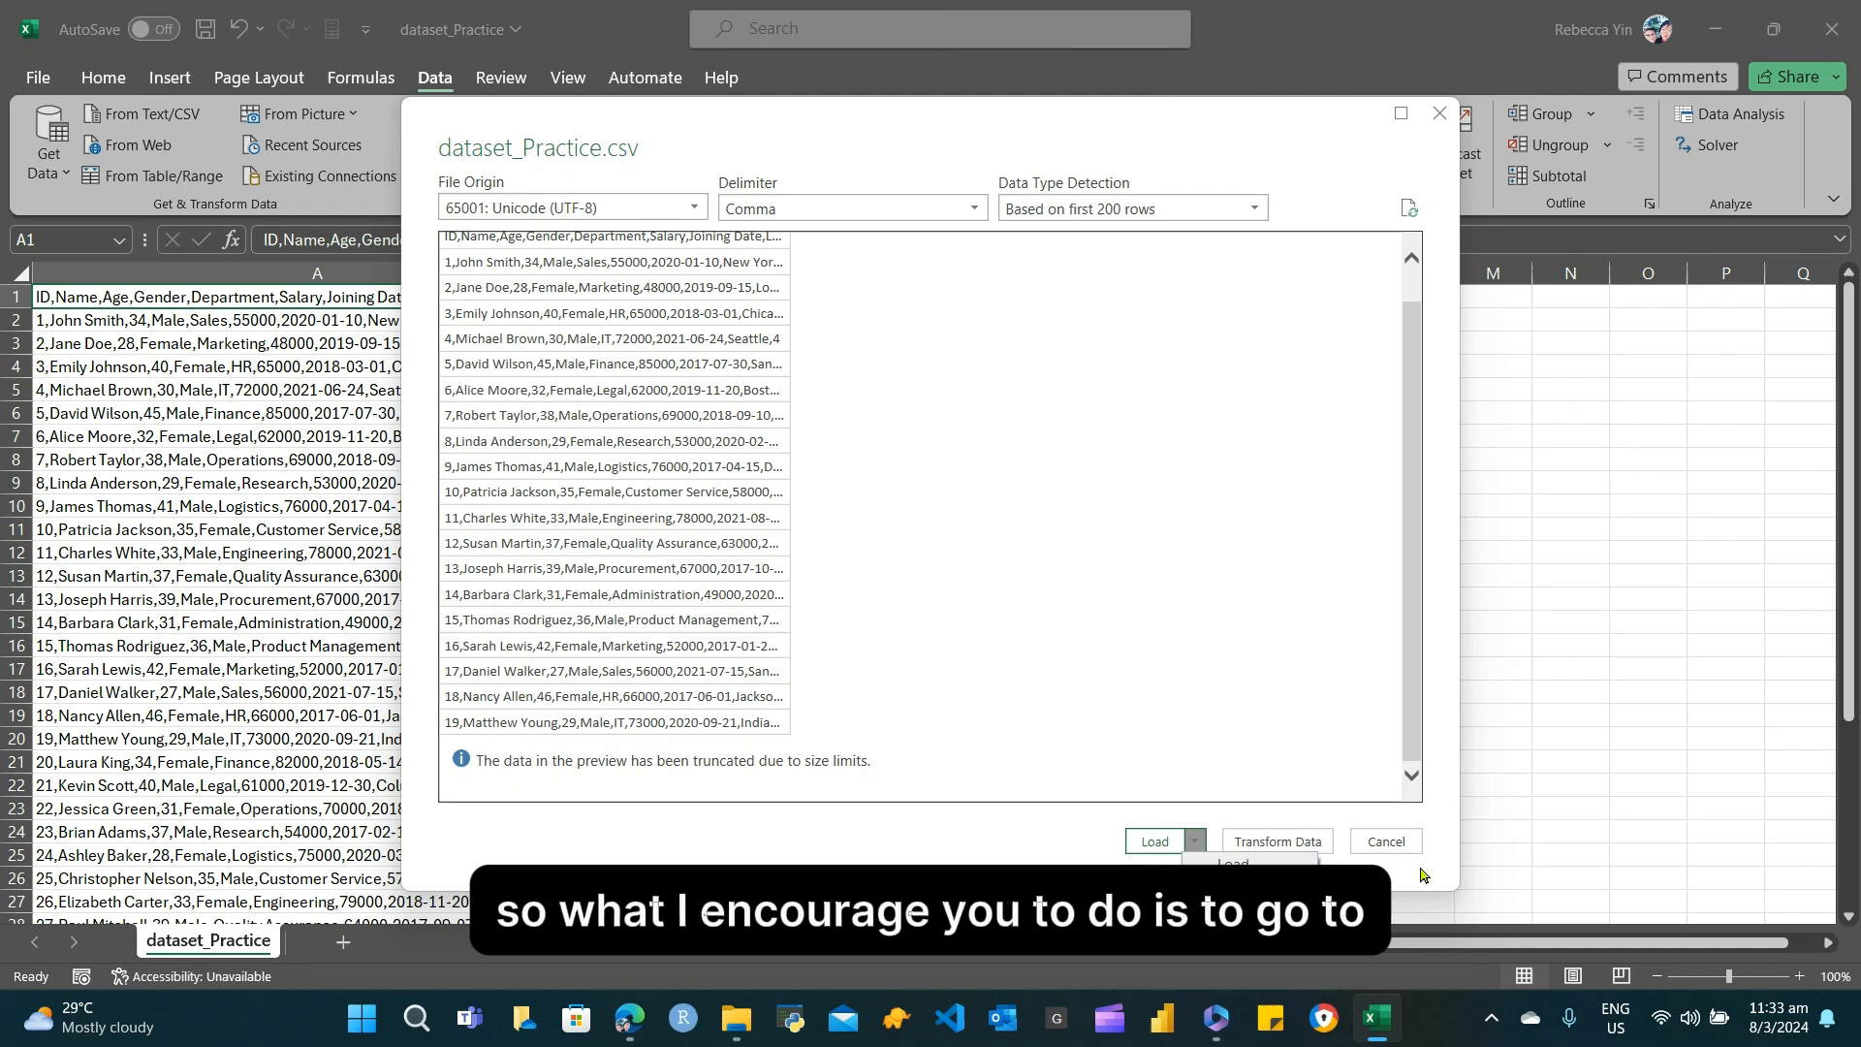
left_click(1285, 842)
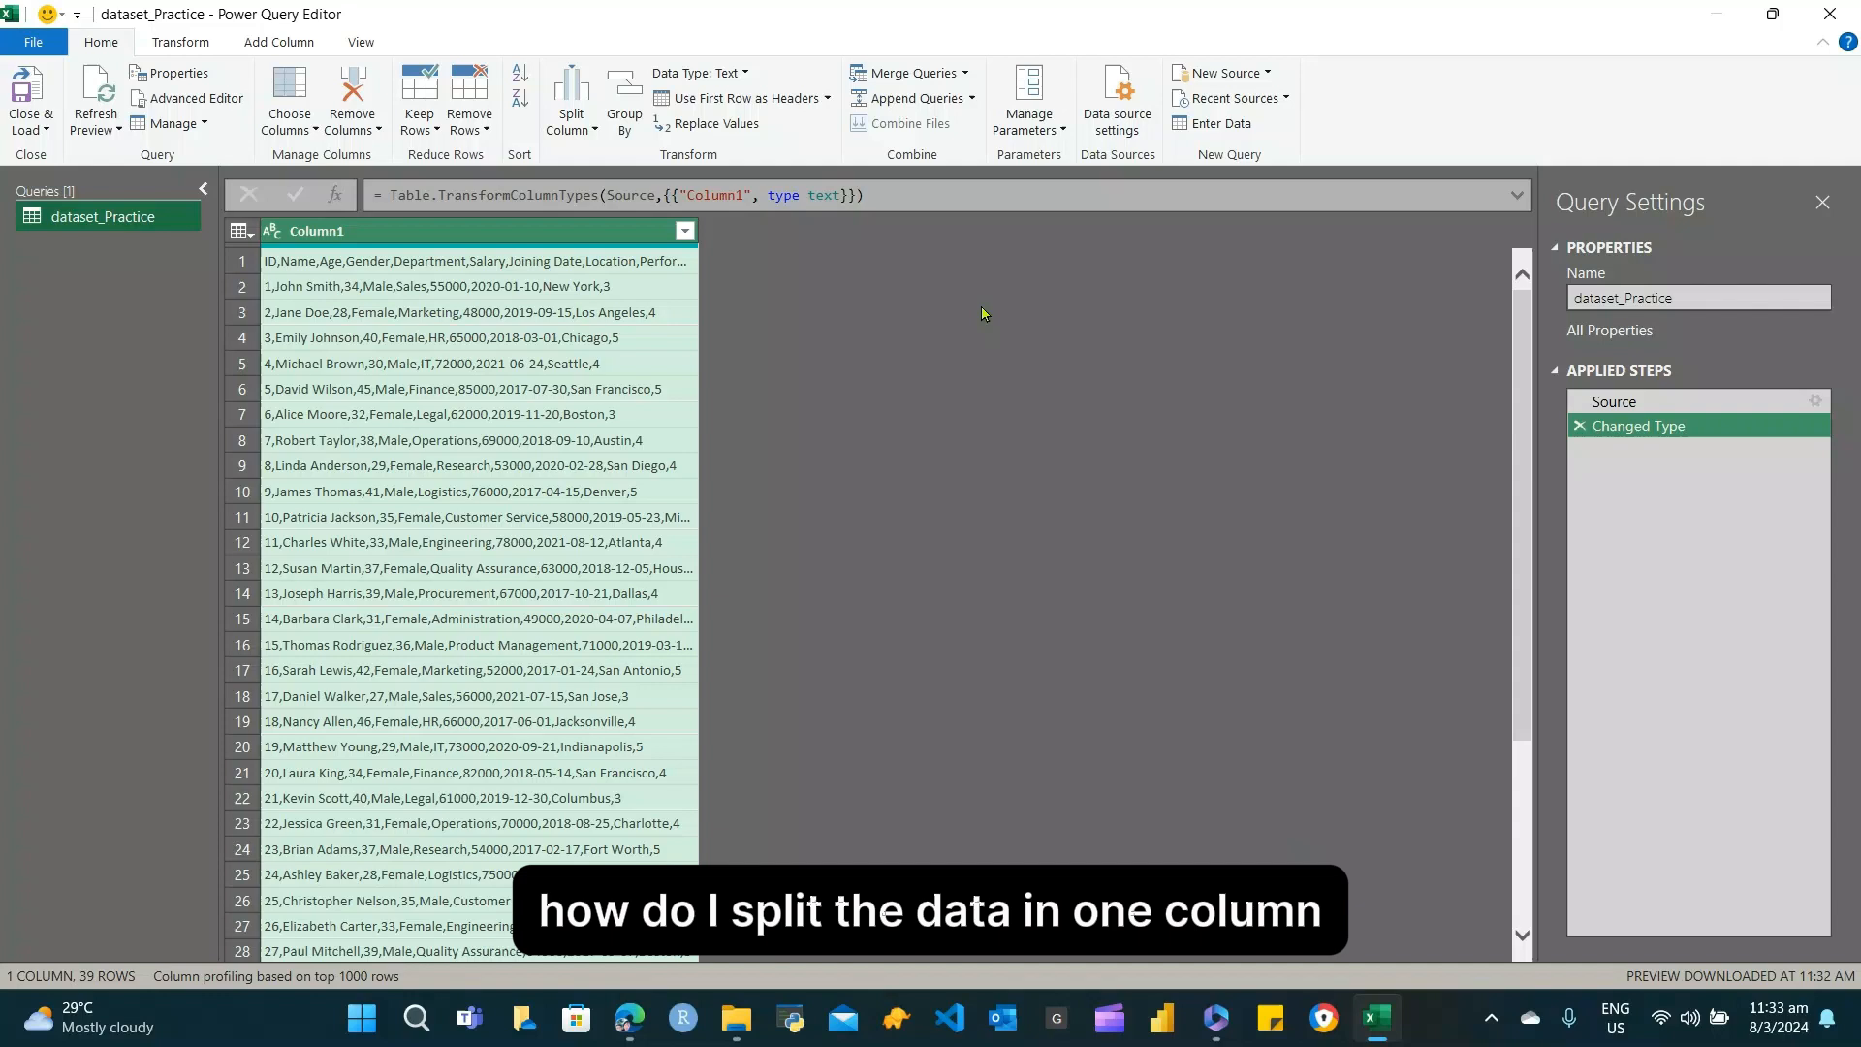
right_click(395, 238)
right_click(393, 235)
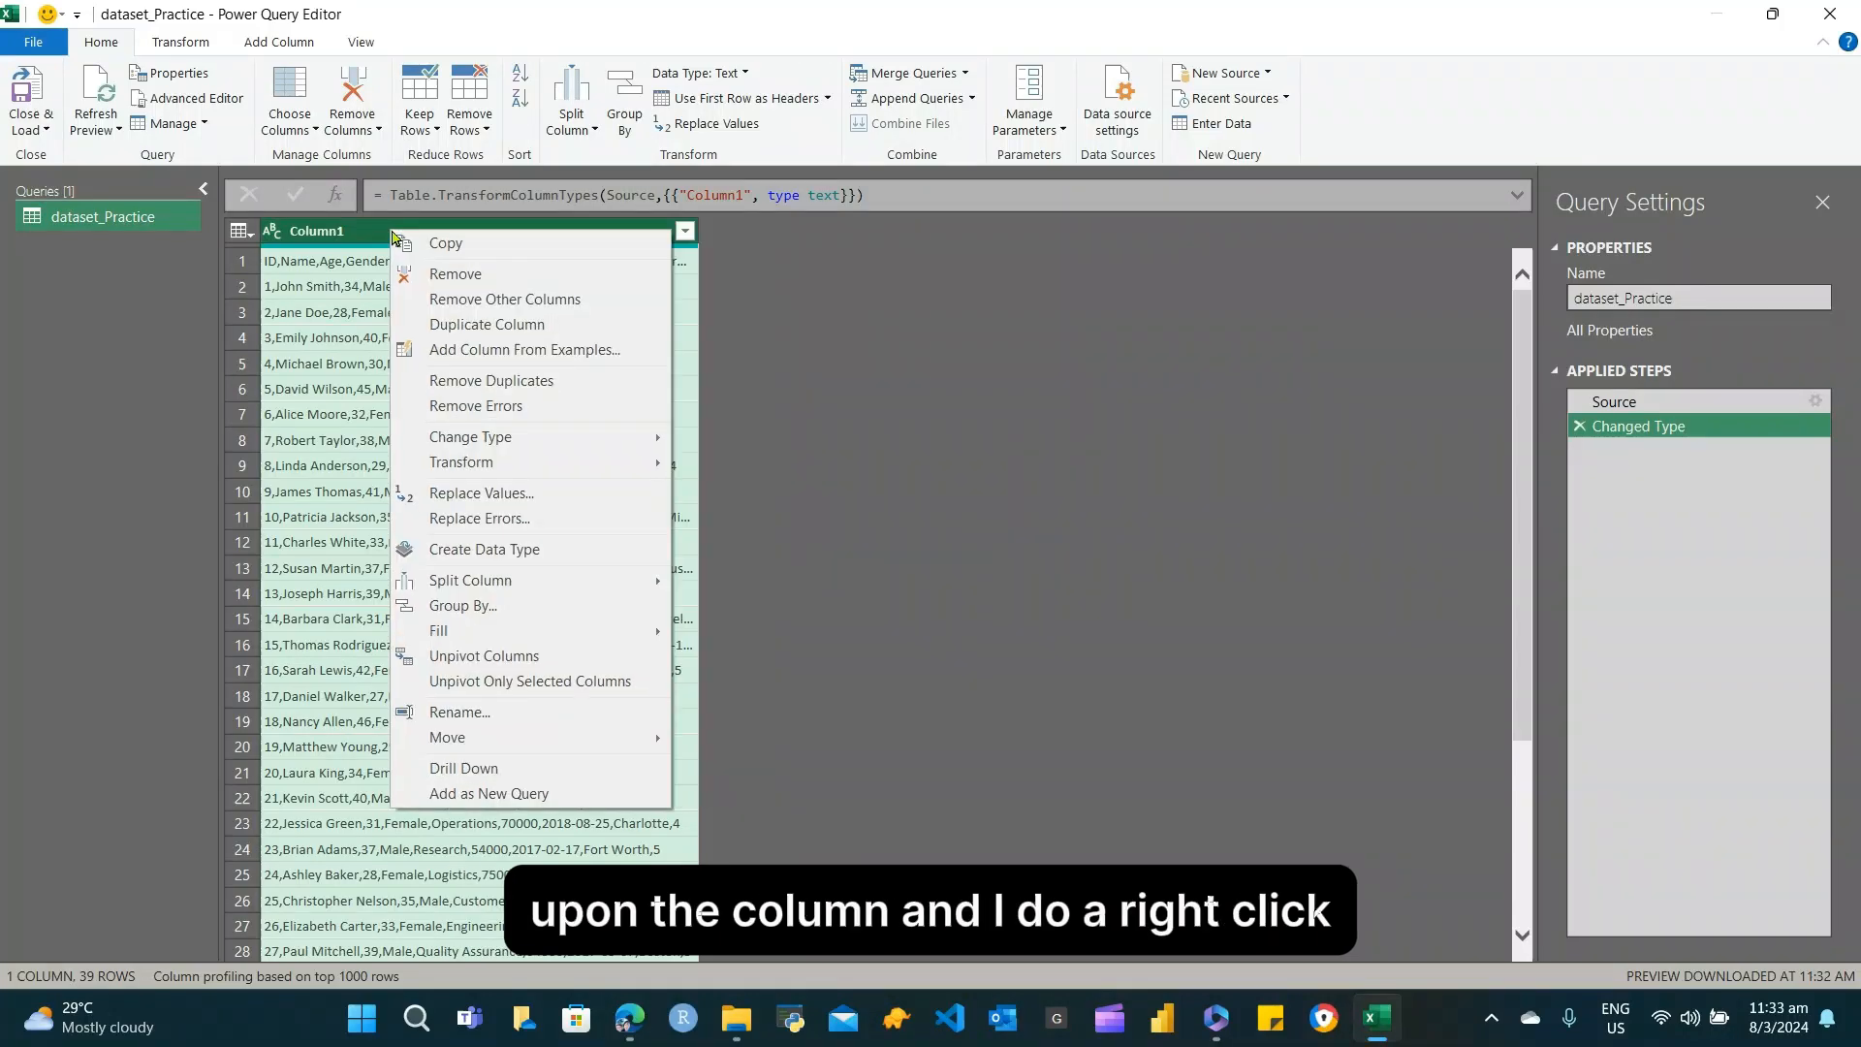
left_click(906, 336)
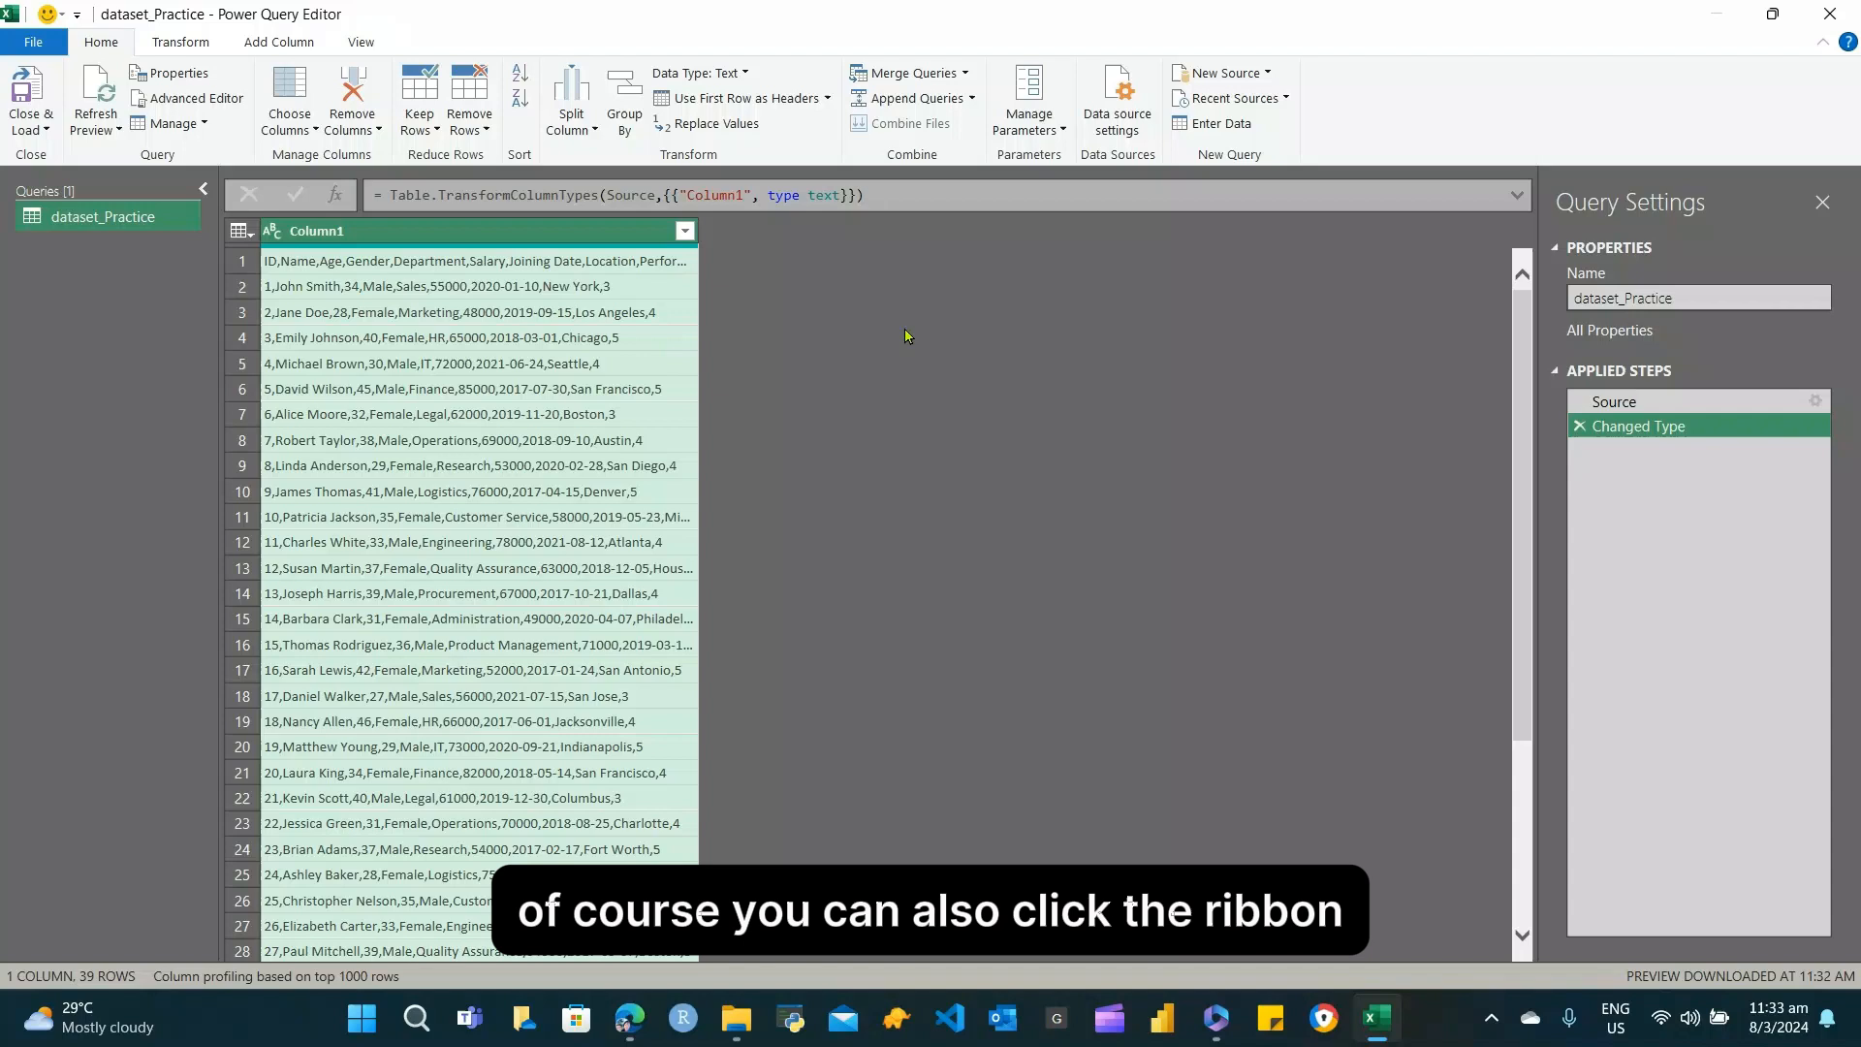
left_click(587, 136)
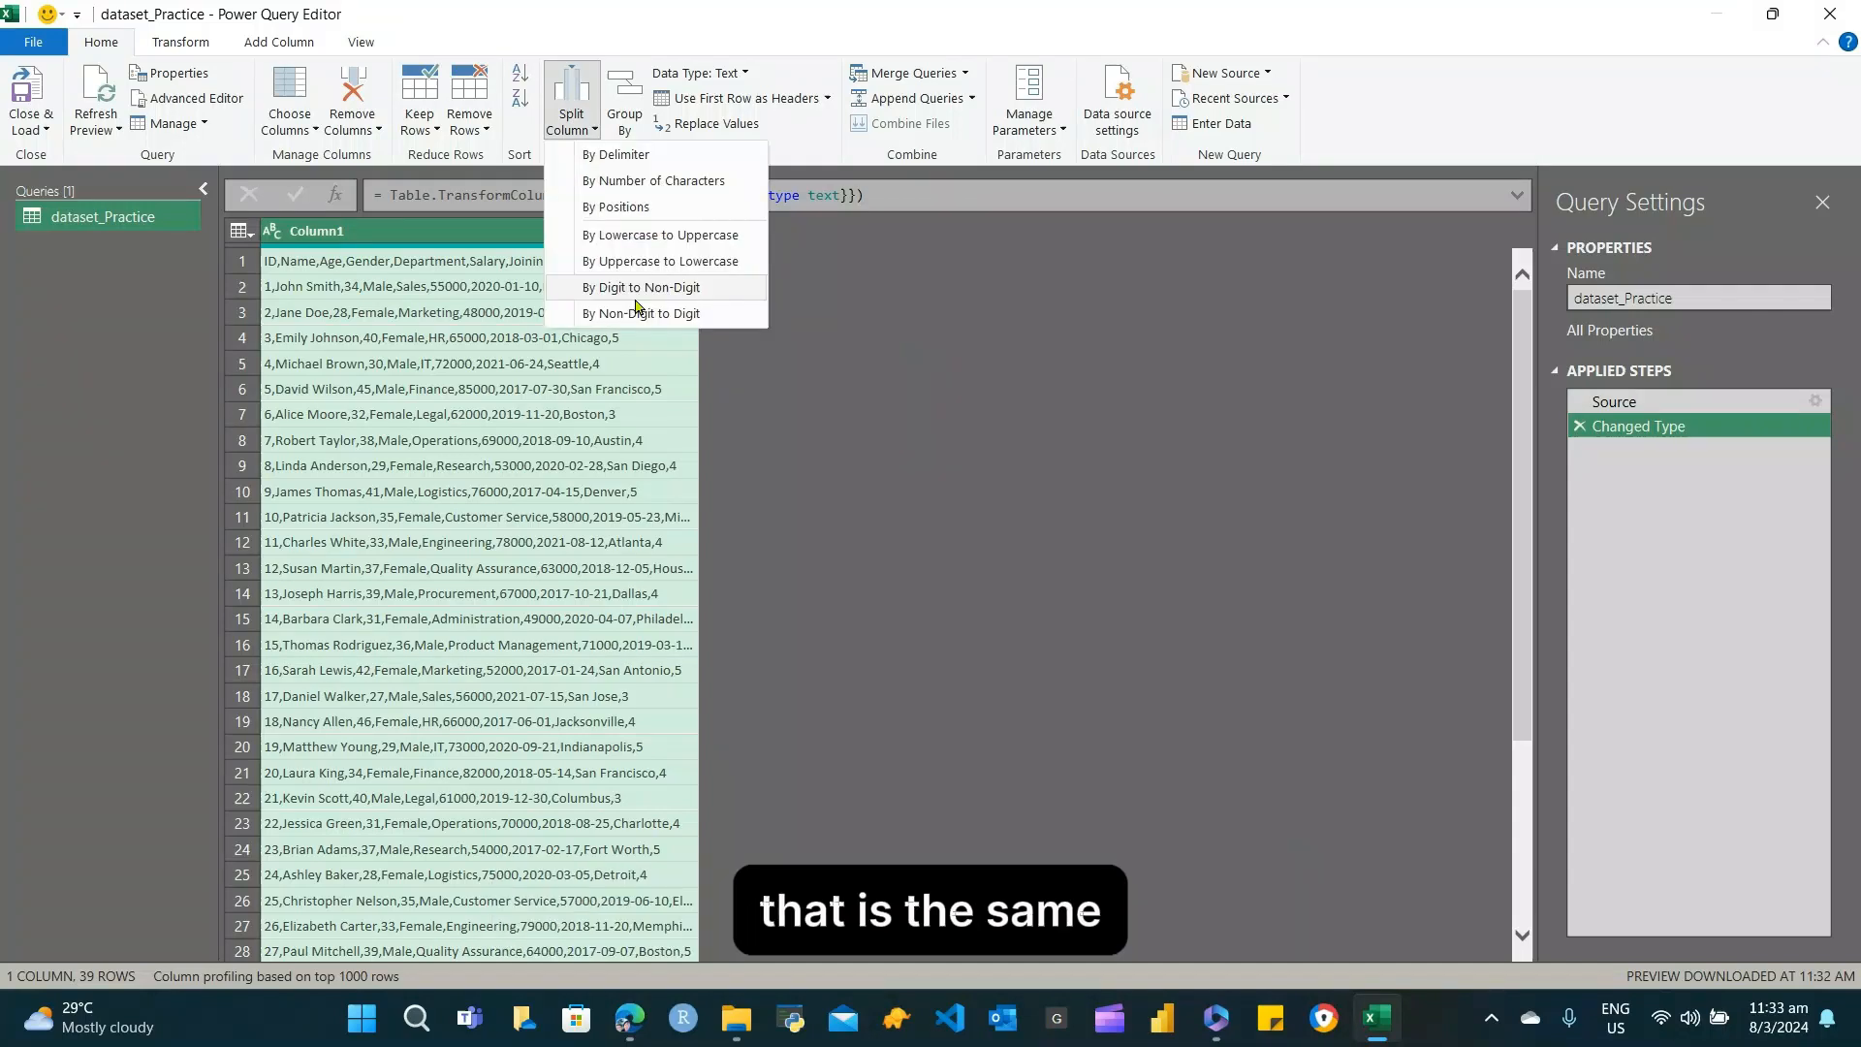
left_click(789, 378)
left_click(619, 237)
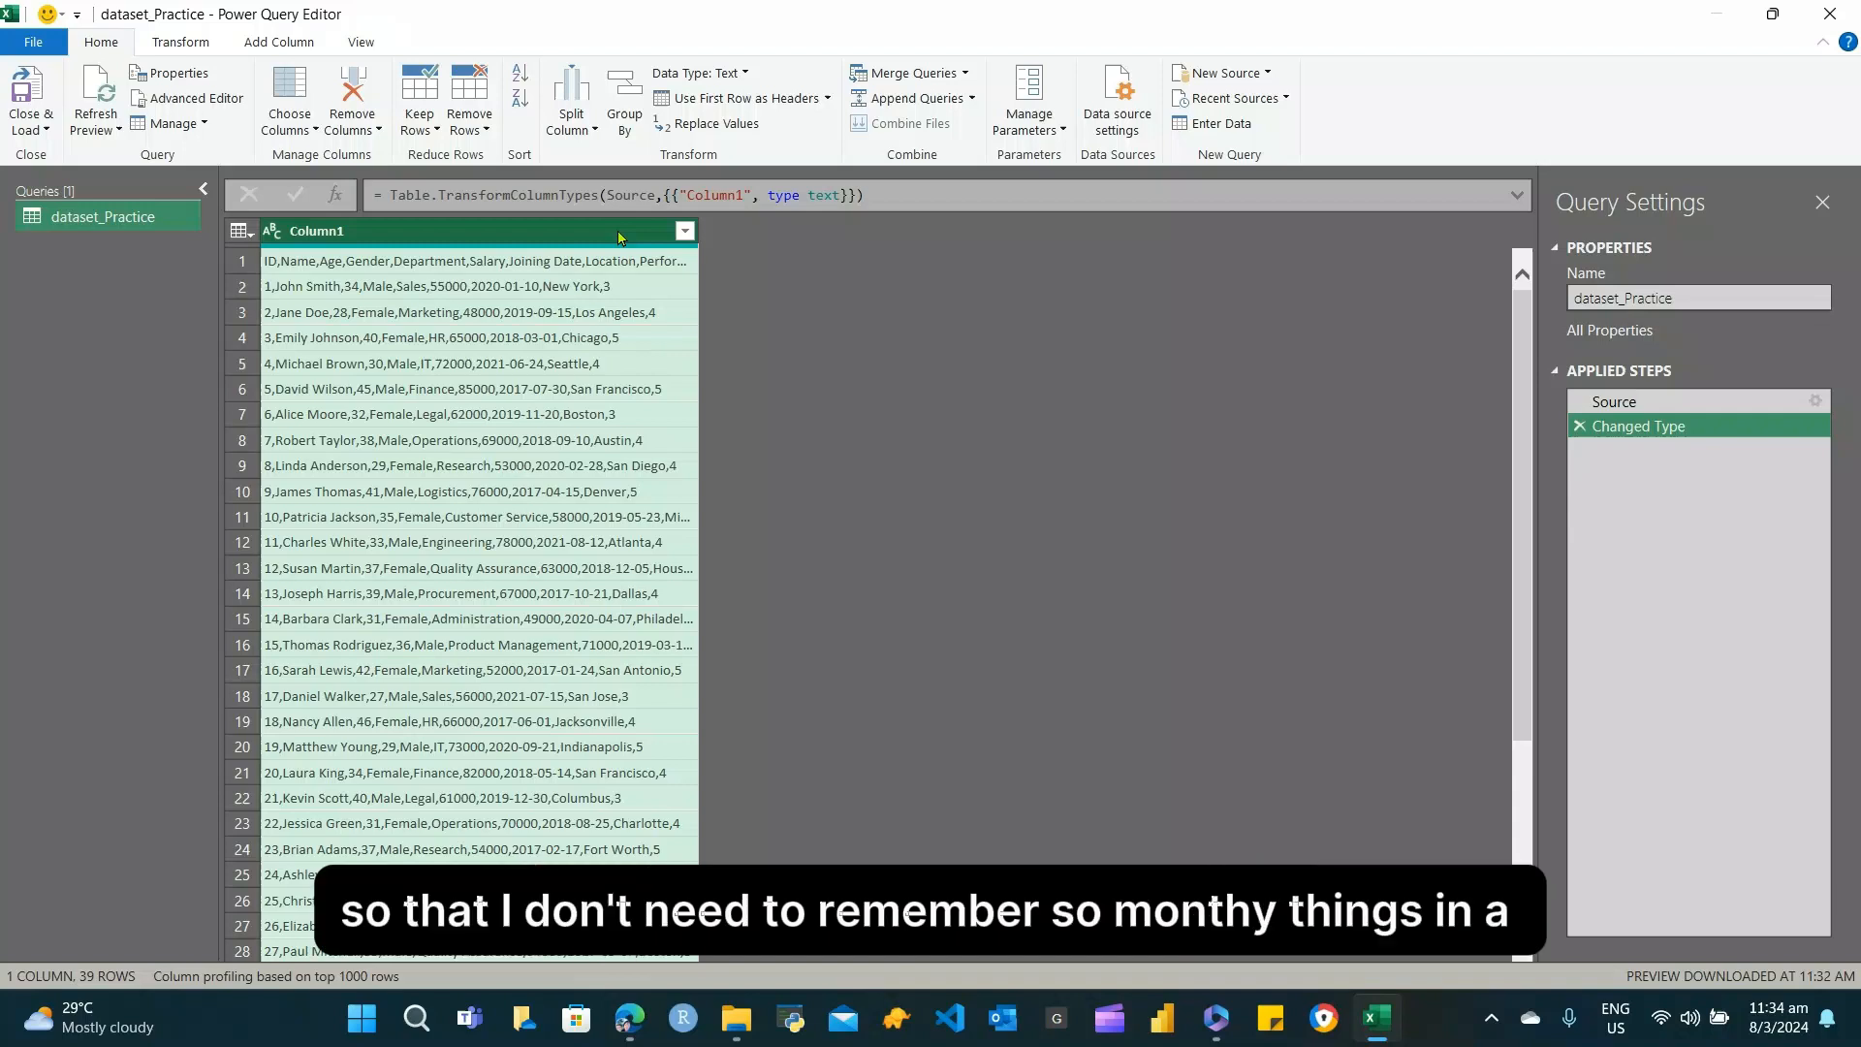
Split Column1 by the comma delimiter at the left-most delimiter only
right_click(549, 234)
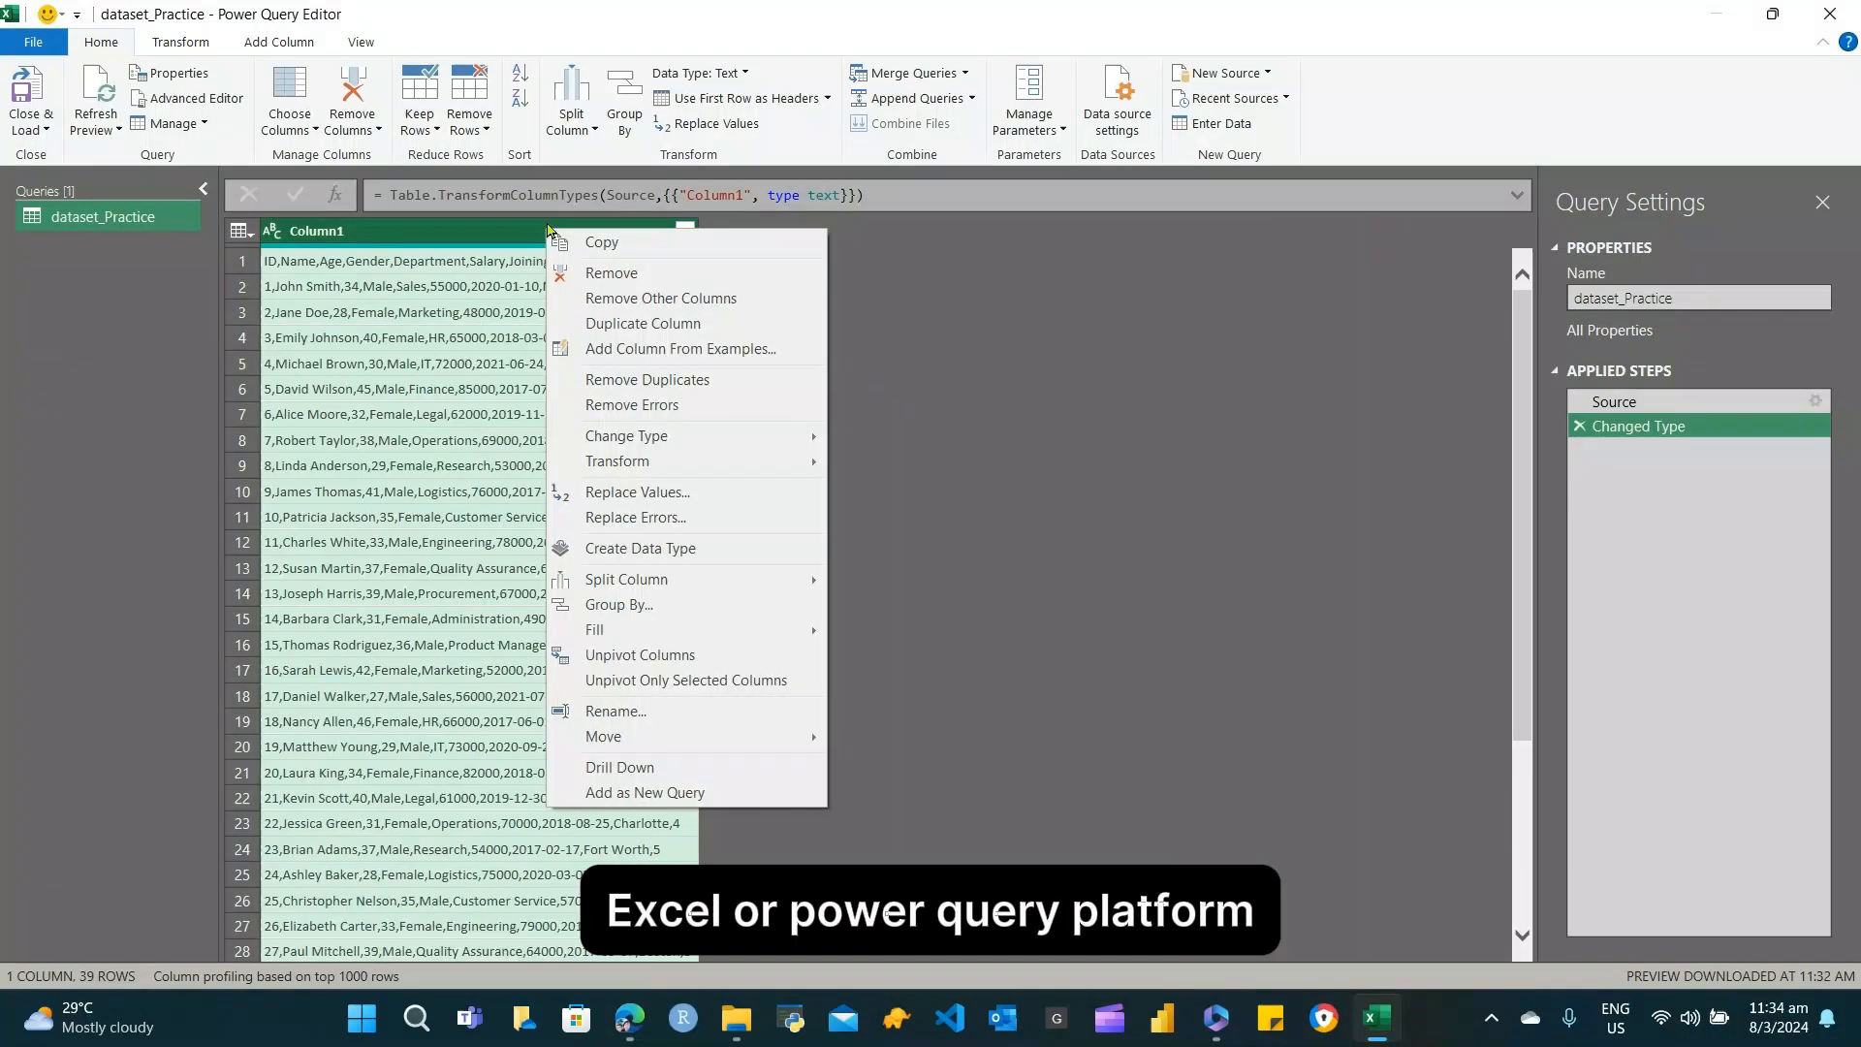
mouse_move(714, 582)
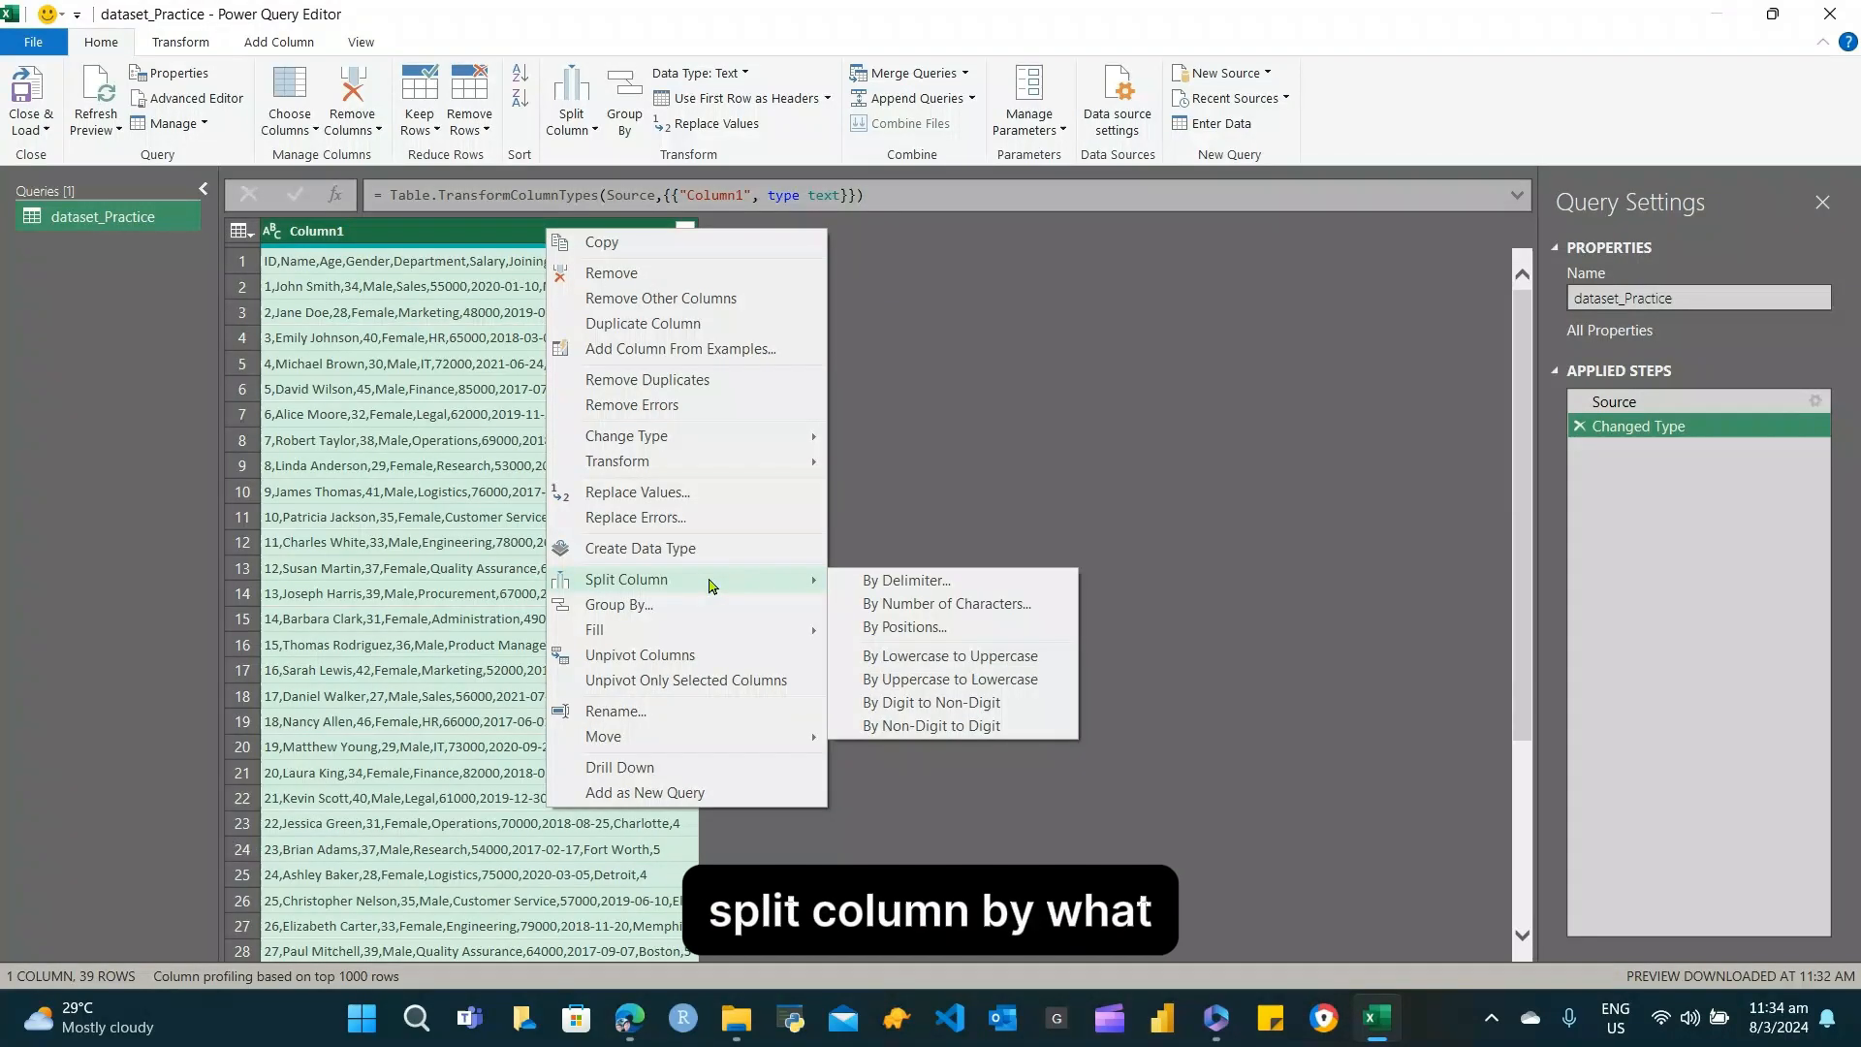
left_click(878, 586)
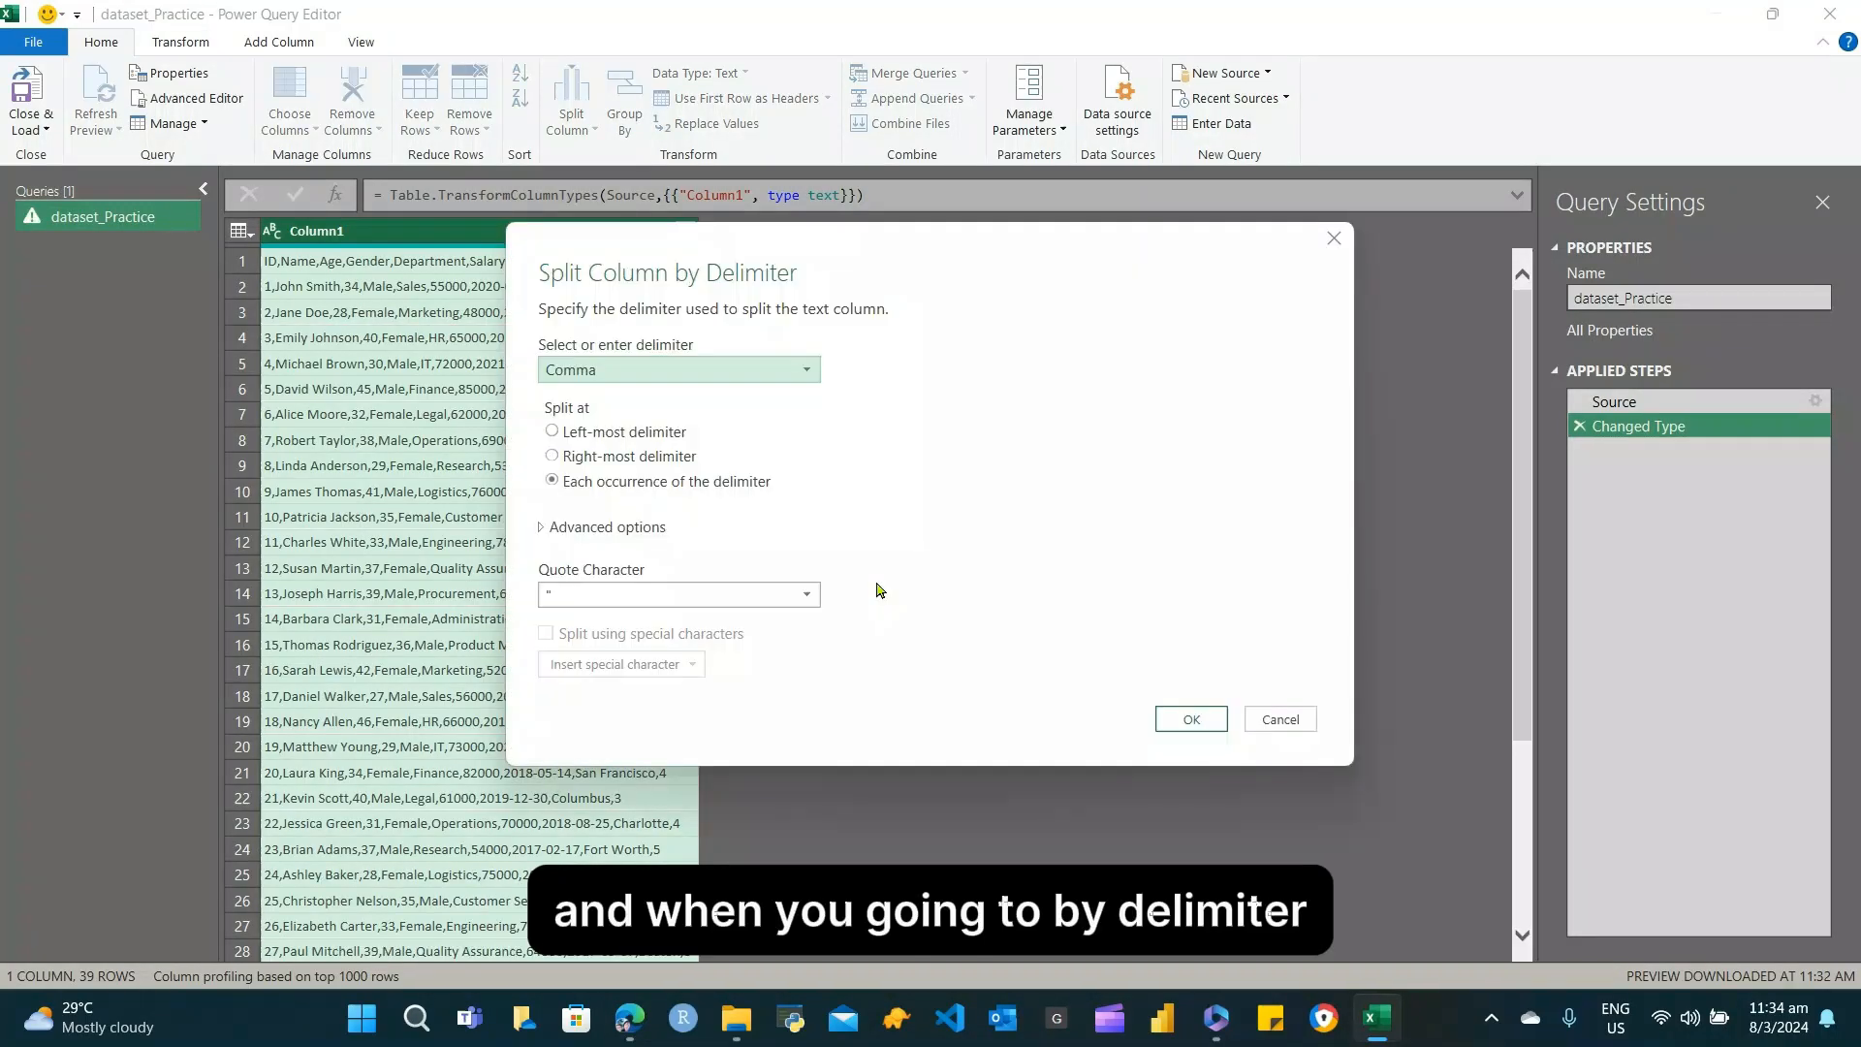
left_click(808, 375)
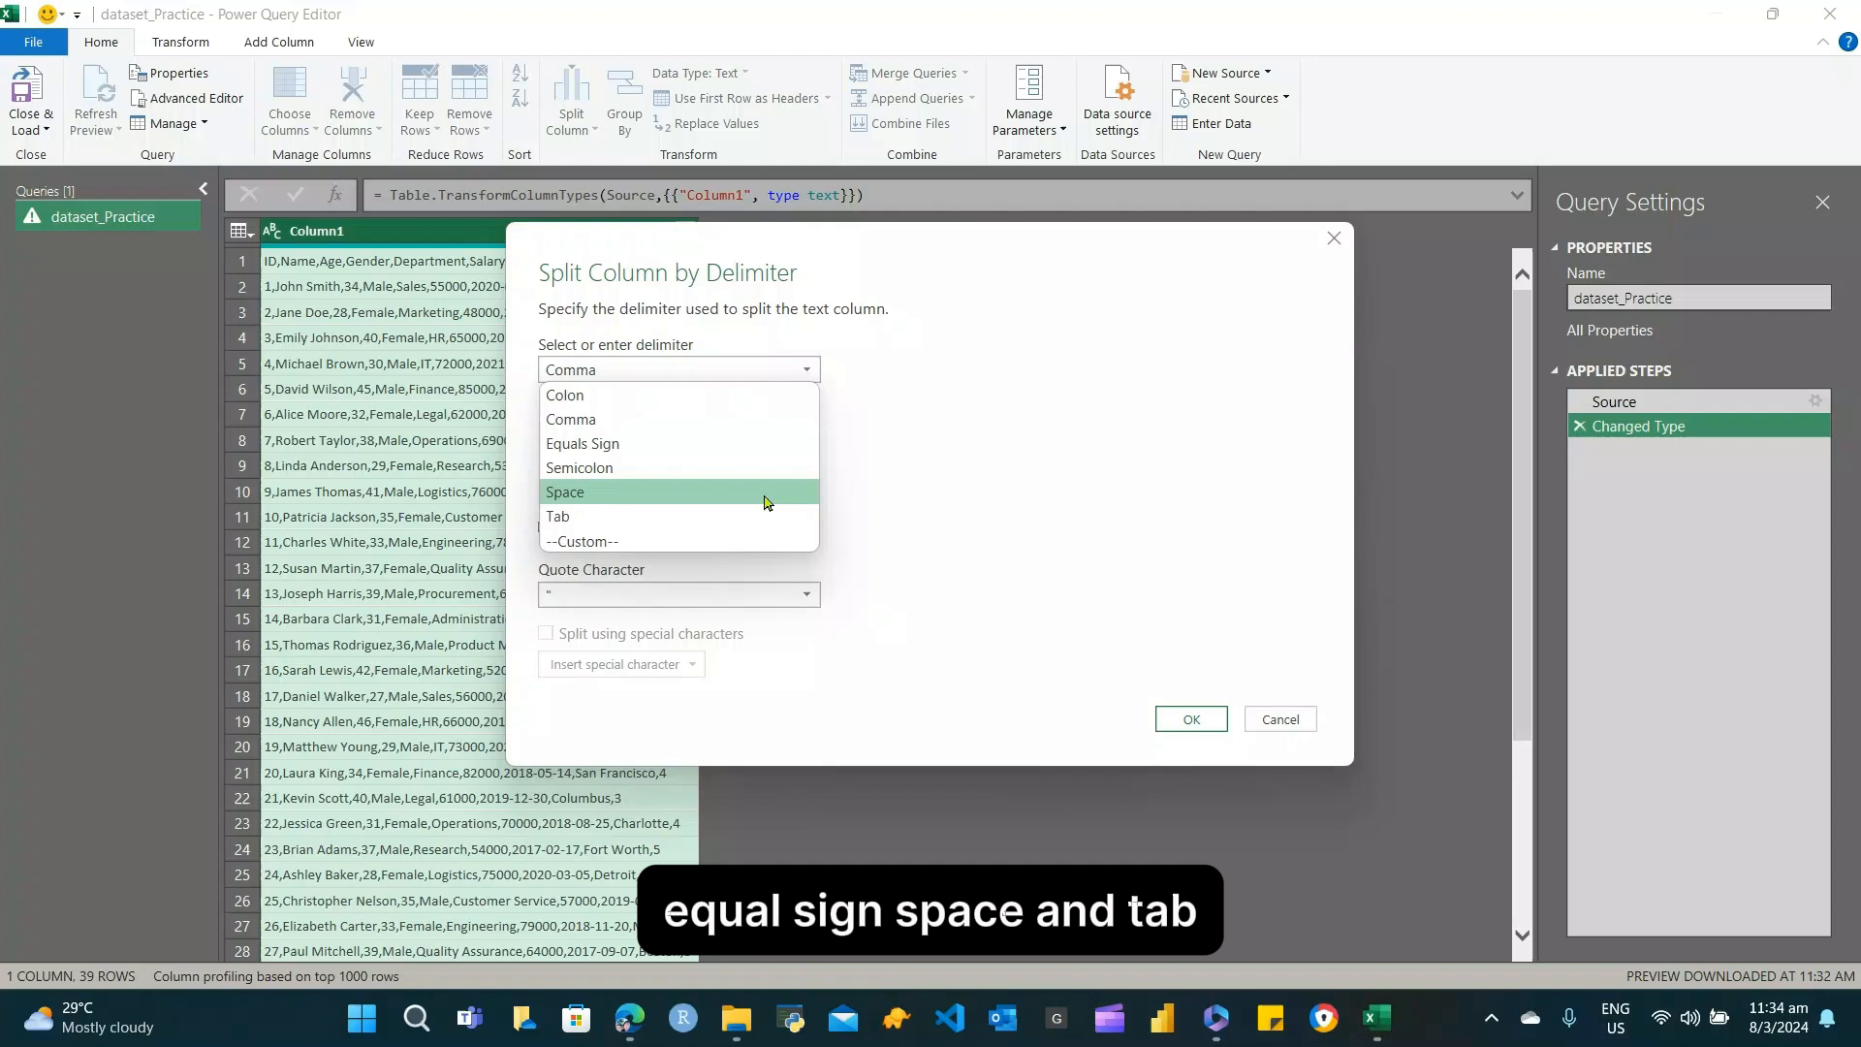
left_click(766, 420)
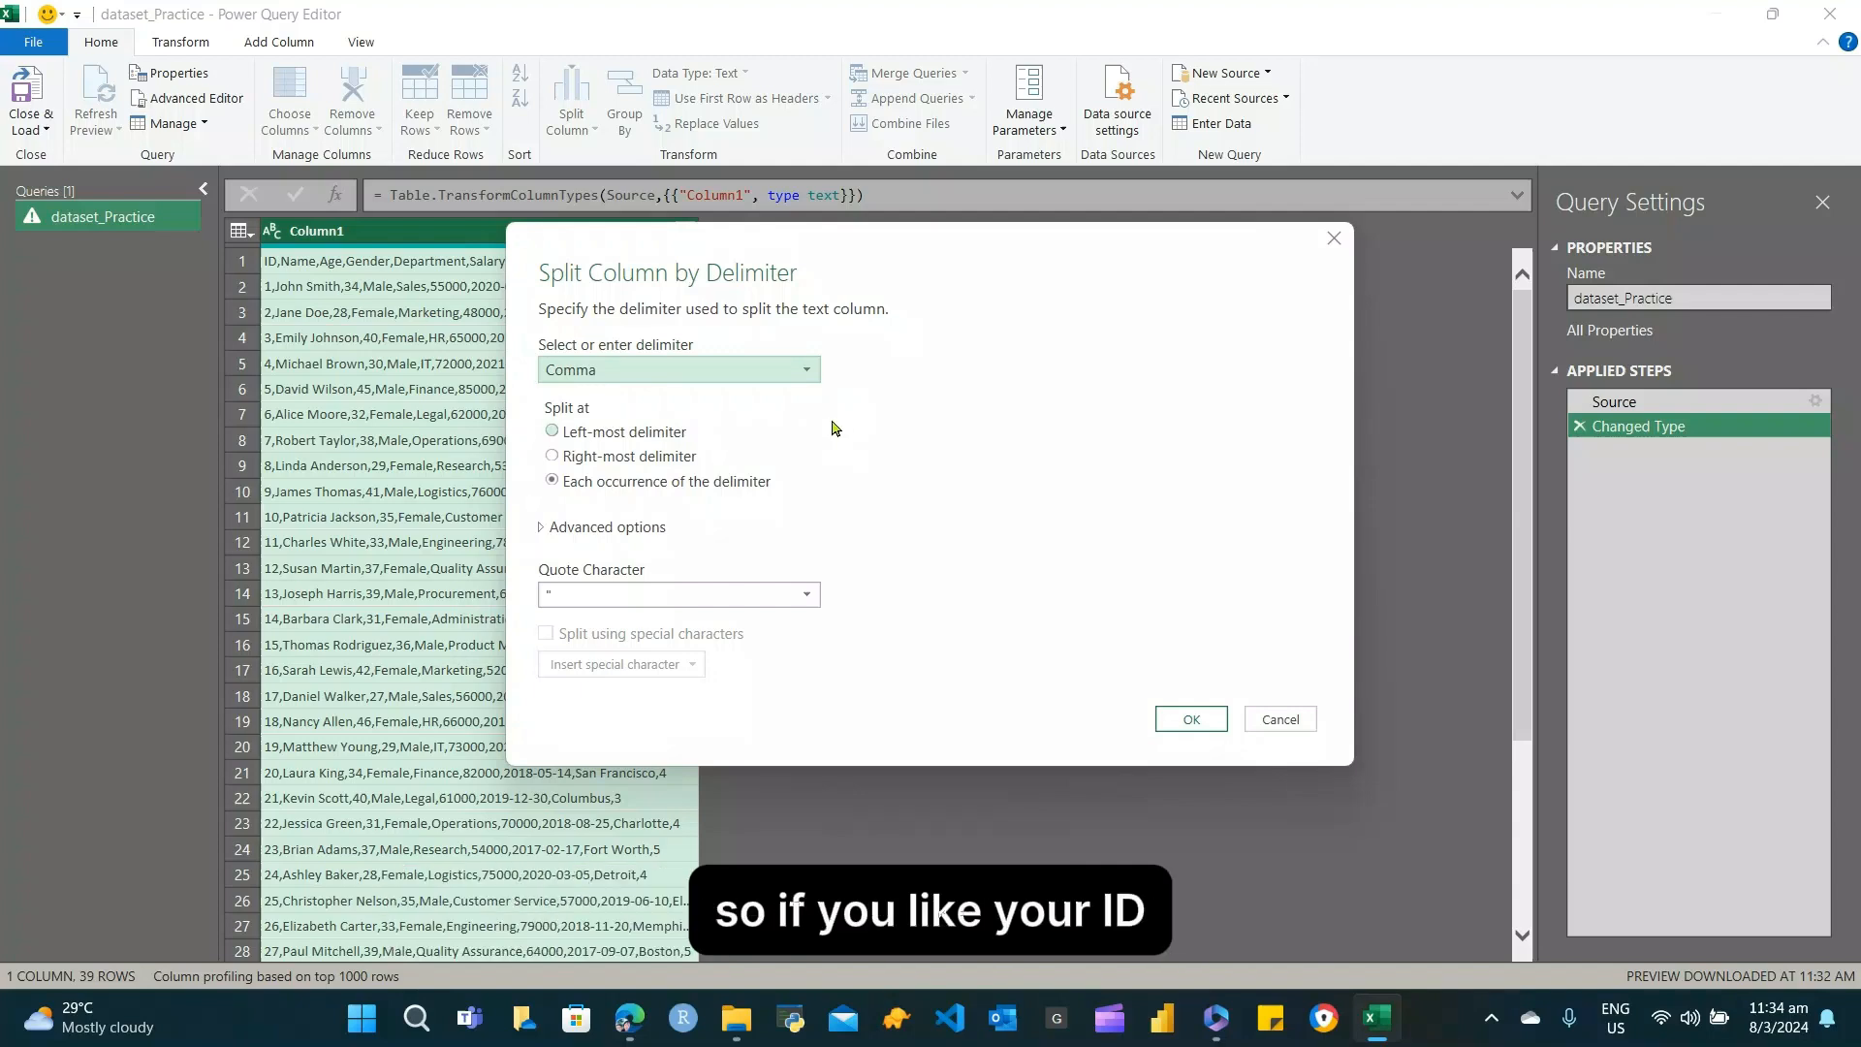
left_click(643, 434)
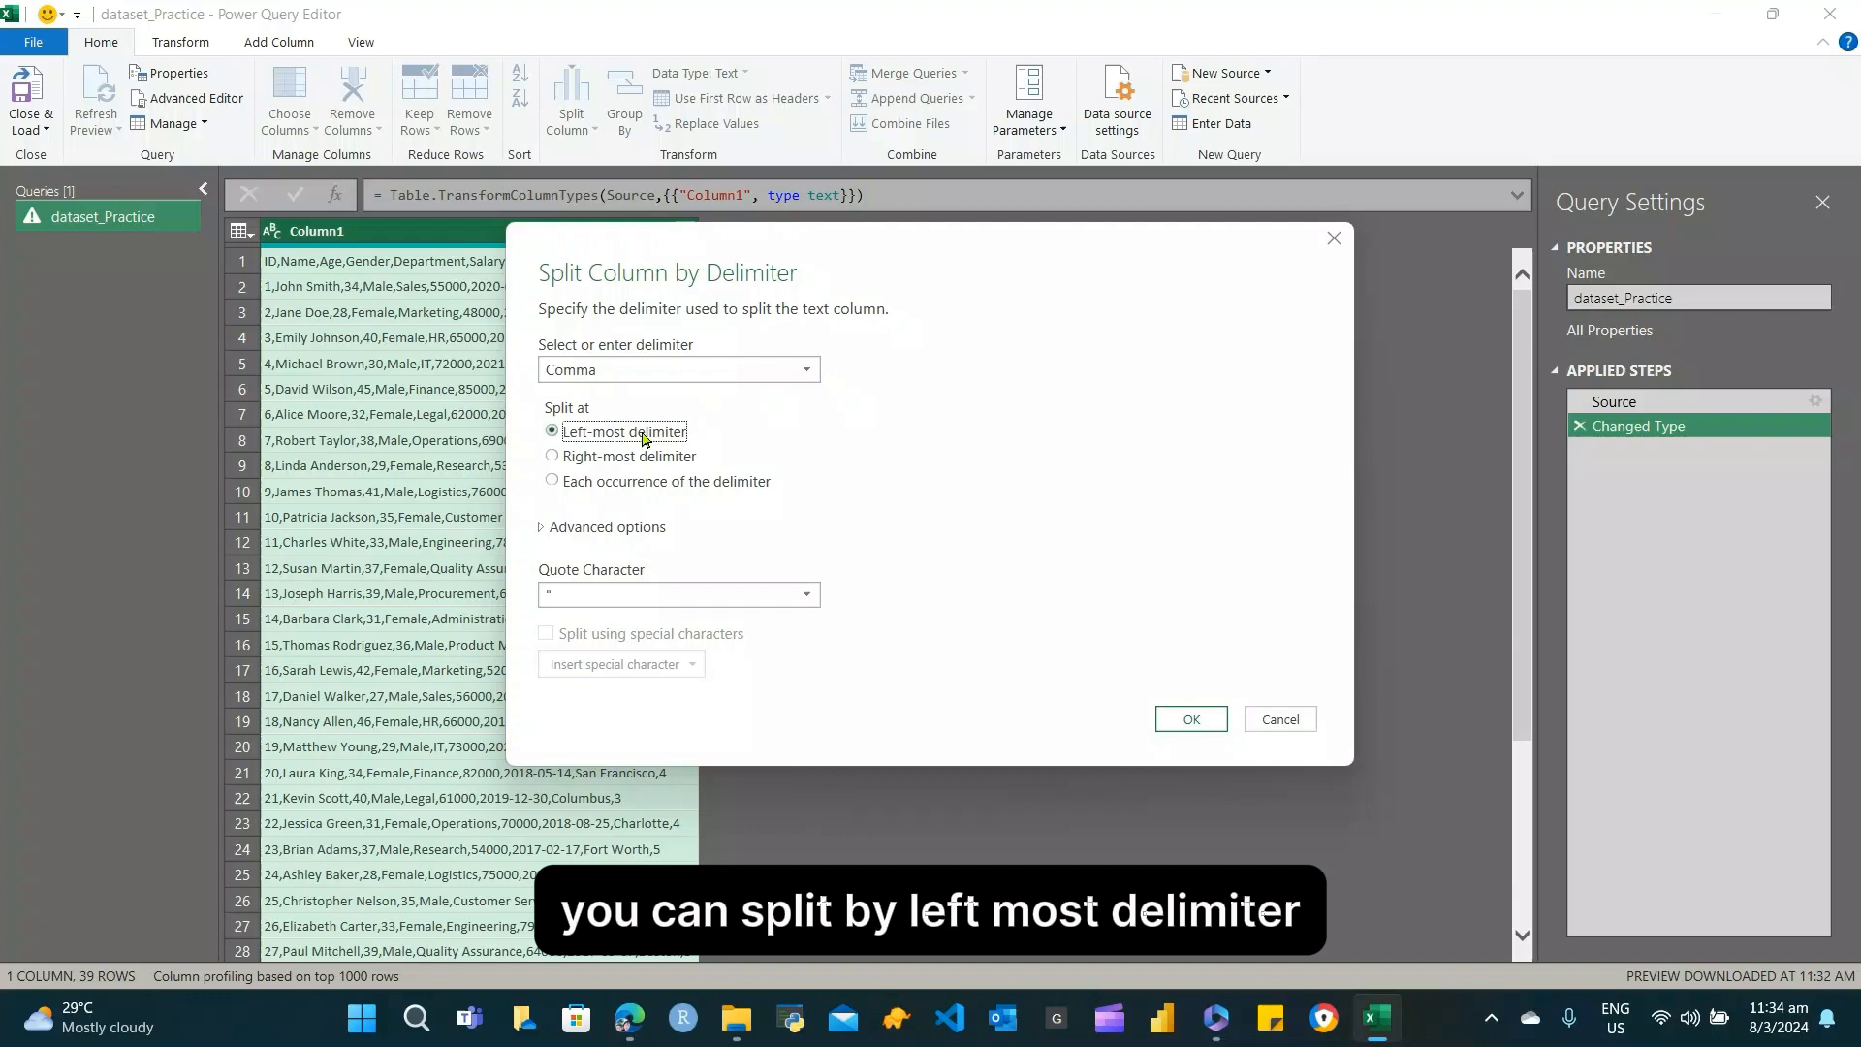
left_click(1189, 721)
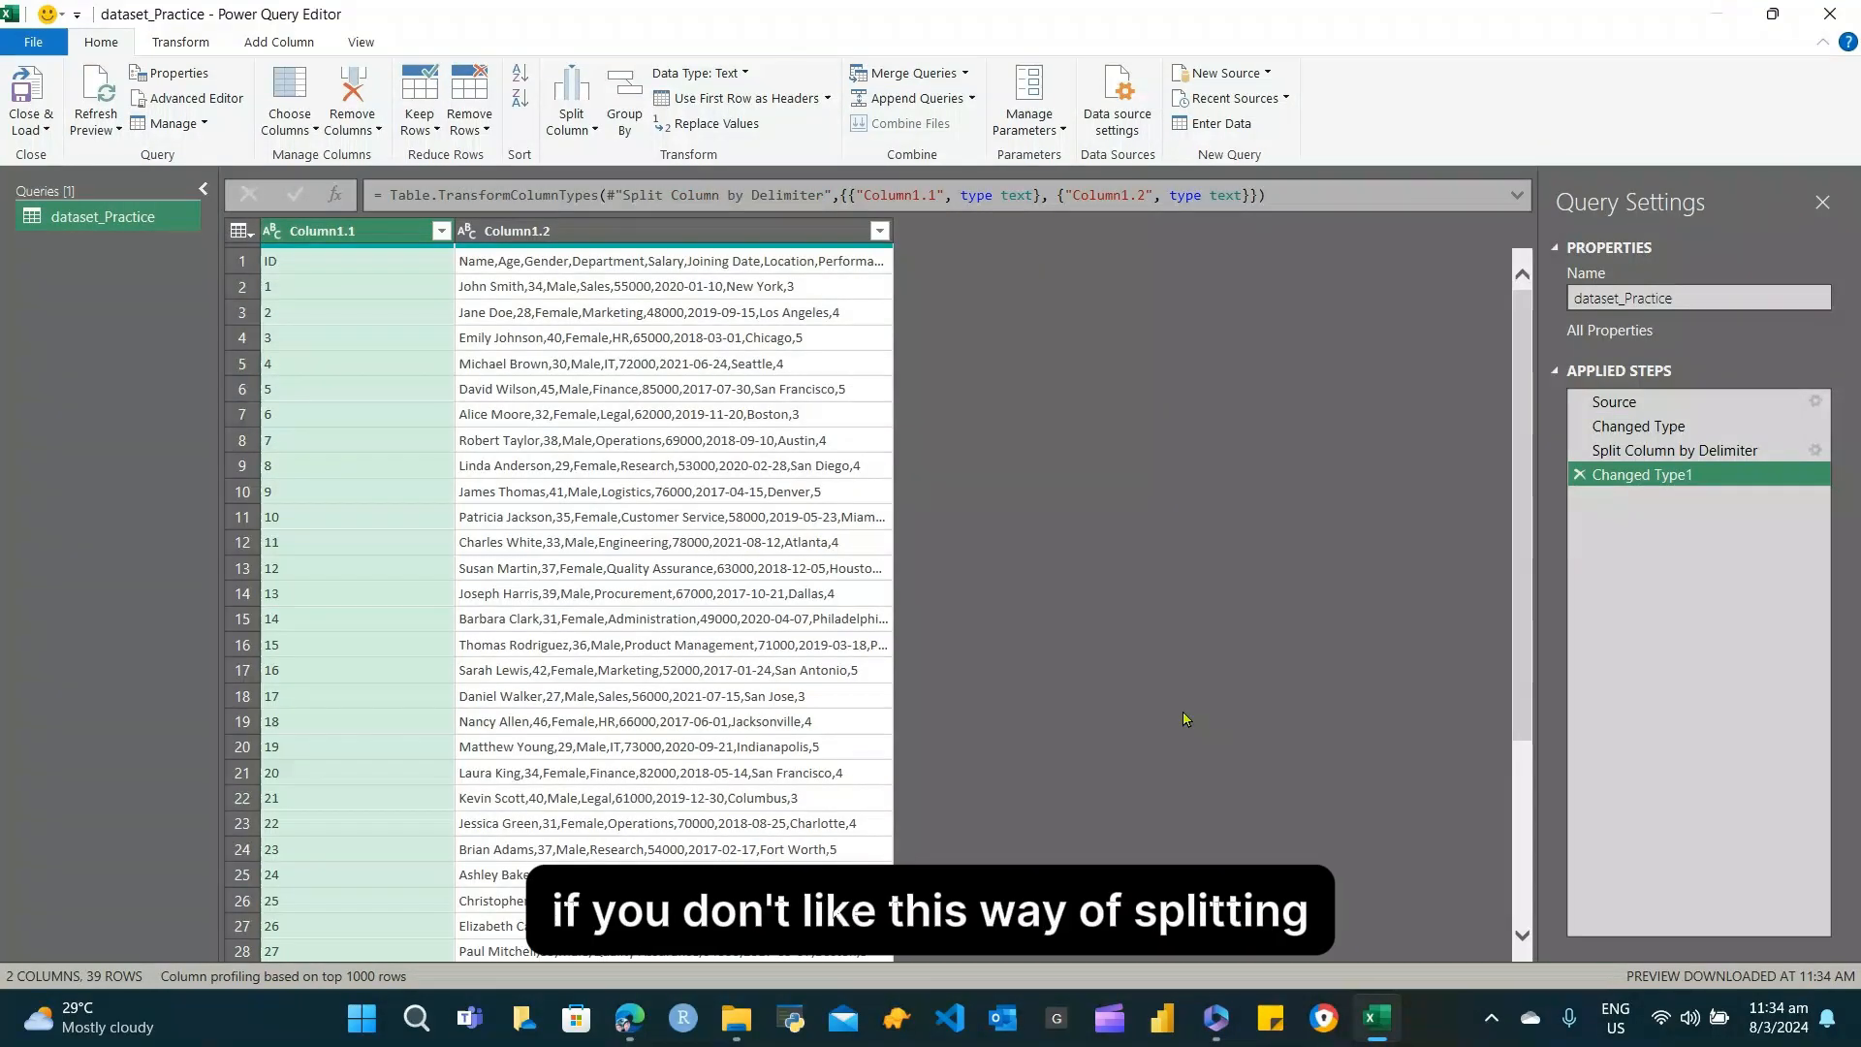
Remove the left-most split and its type change, and split Column1 by comma at the right-most delimiter instead
left_click(1579, 474)
left_click(1579, 450)
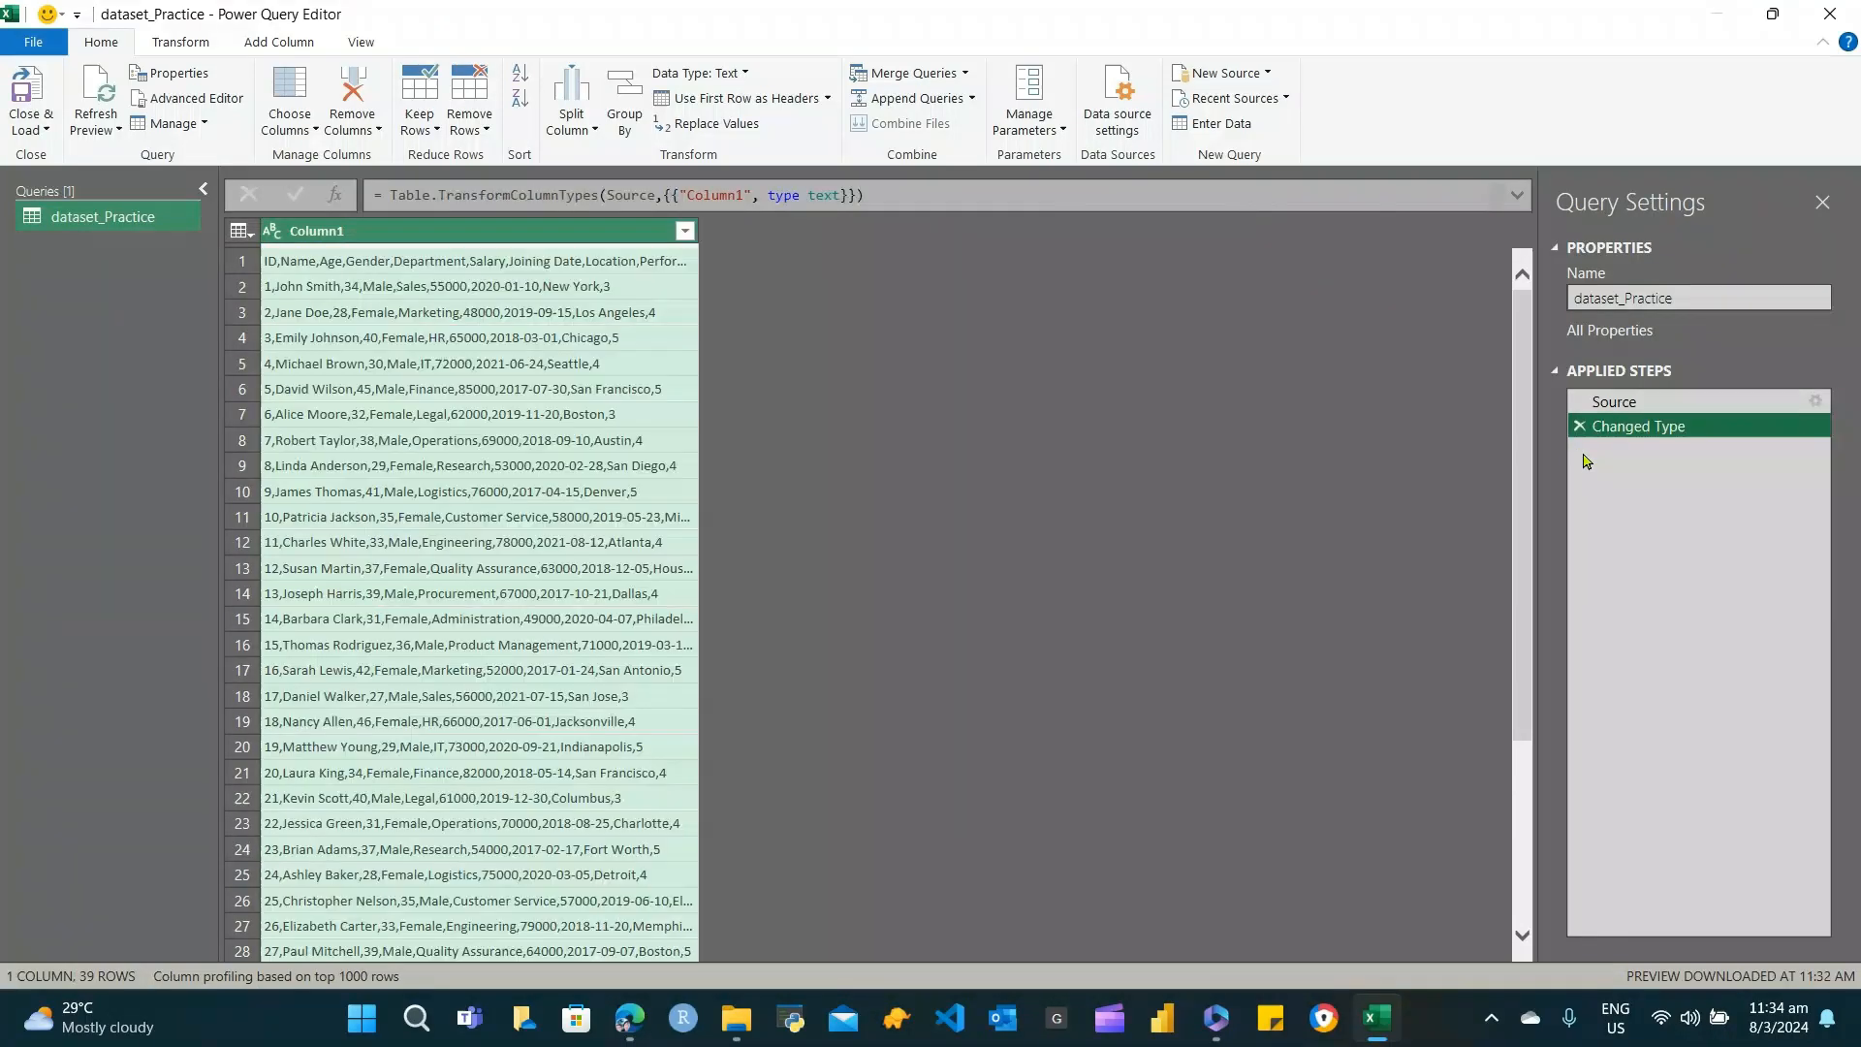
right_click(598, 241)
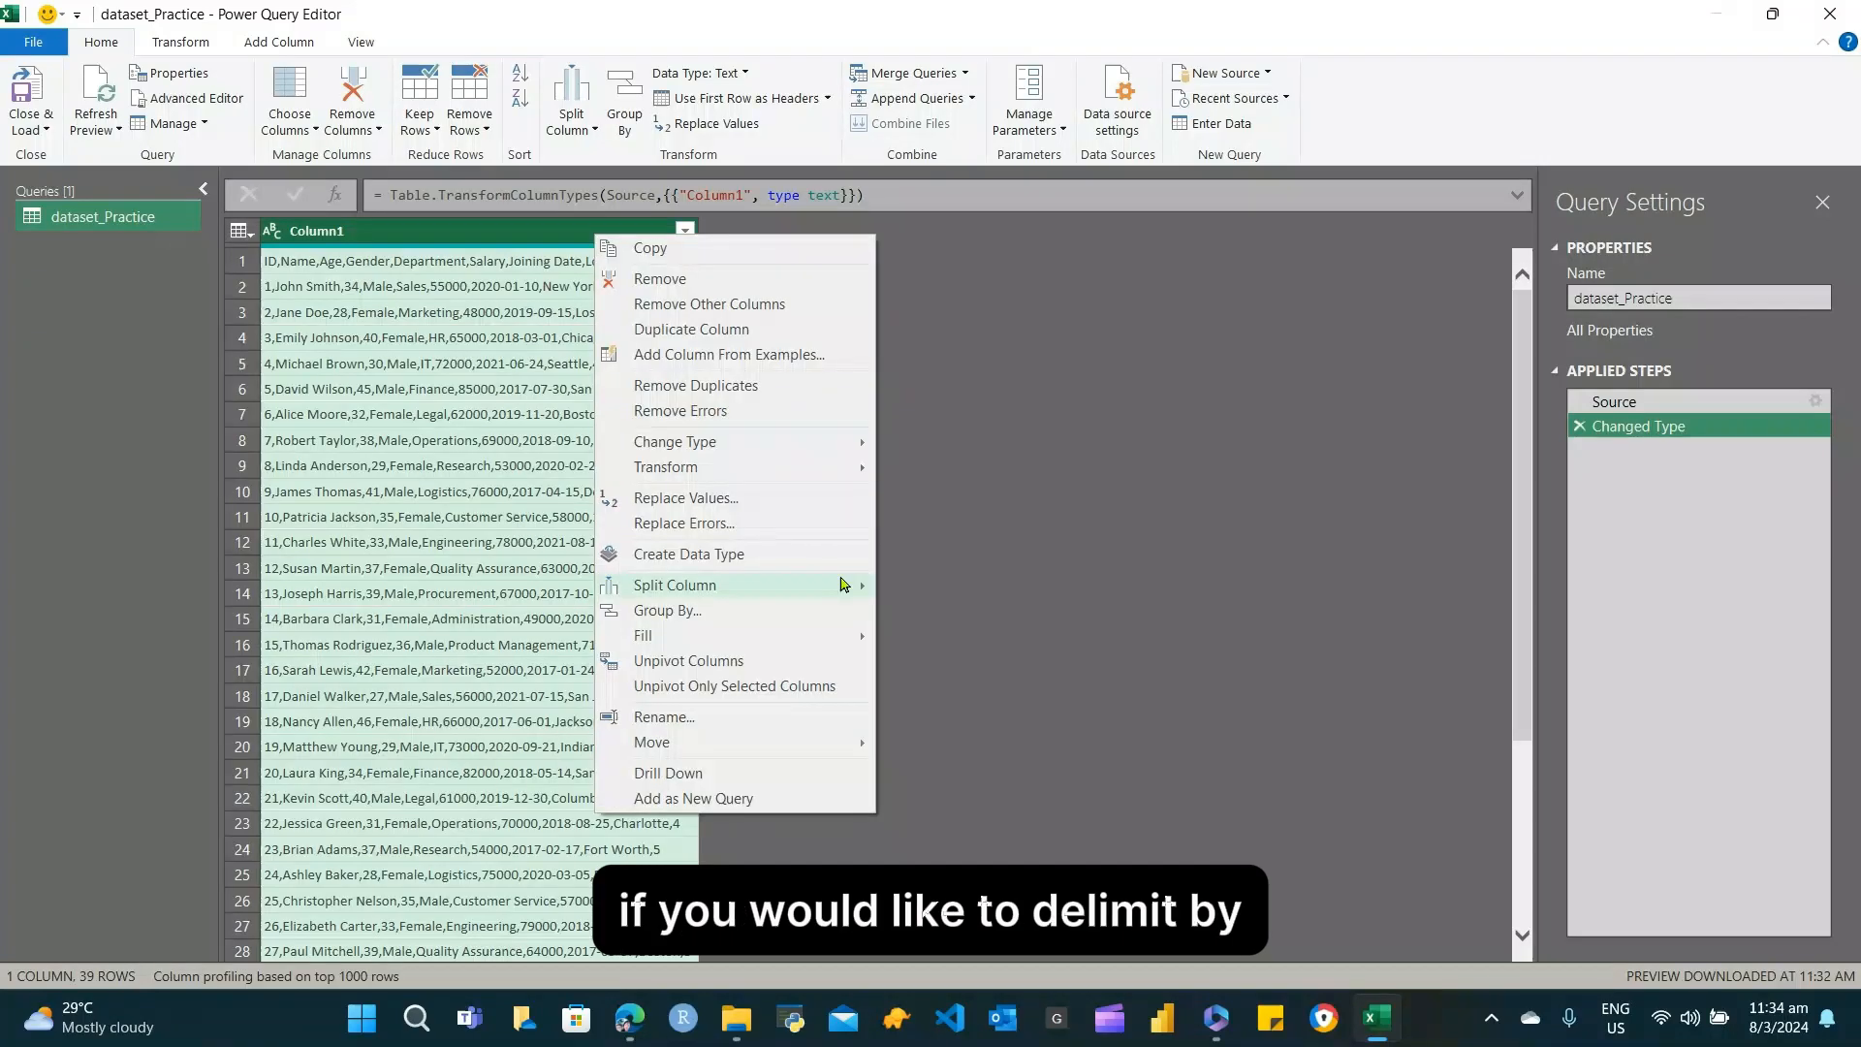
mouse_move(844, 586)
left_click(932, 590)
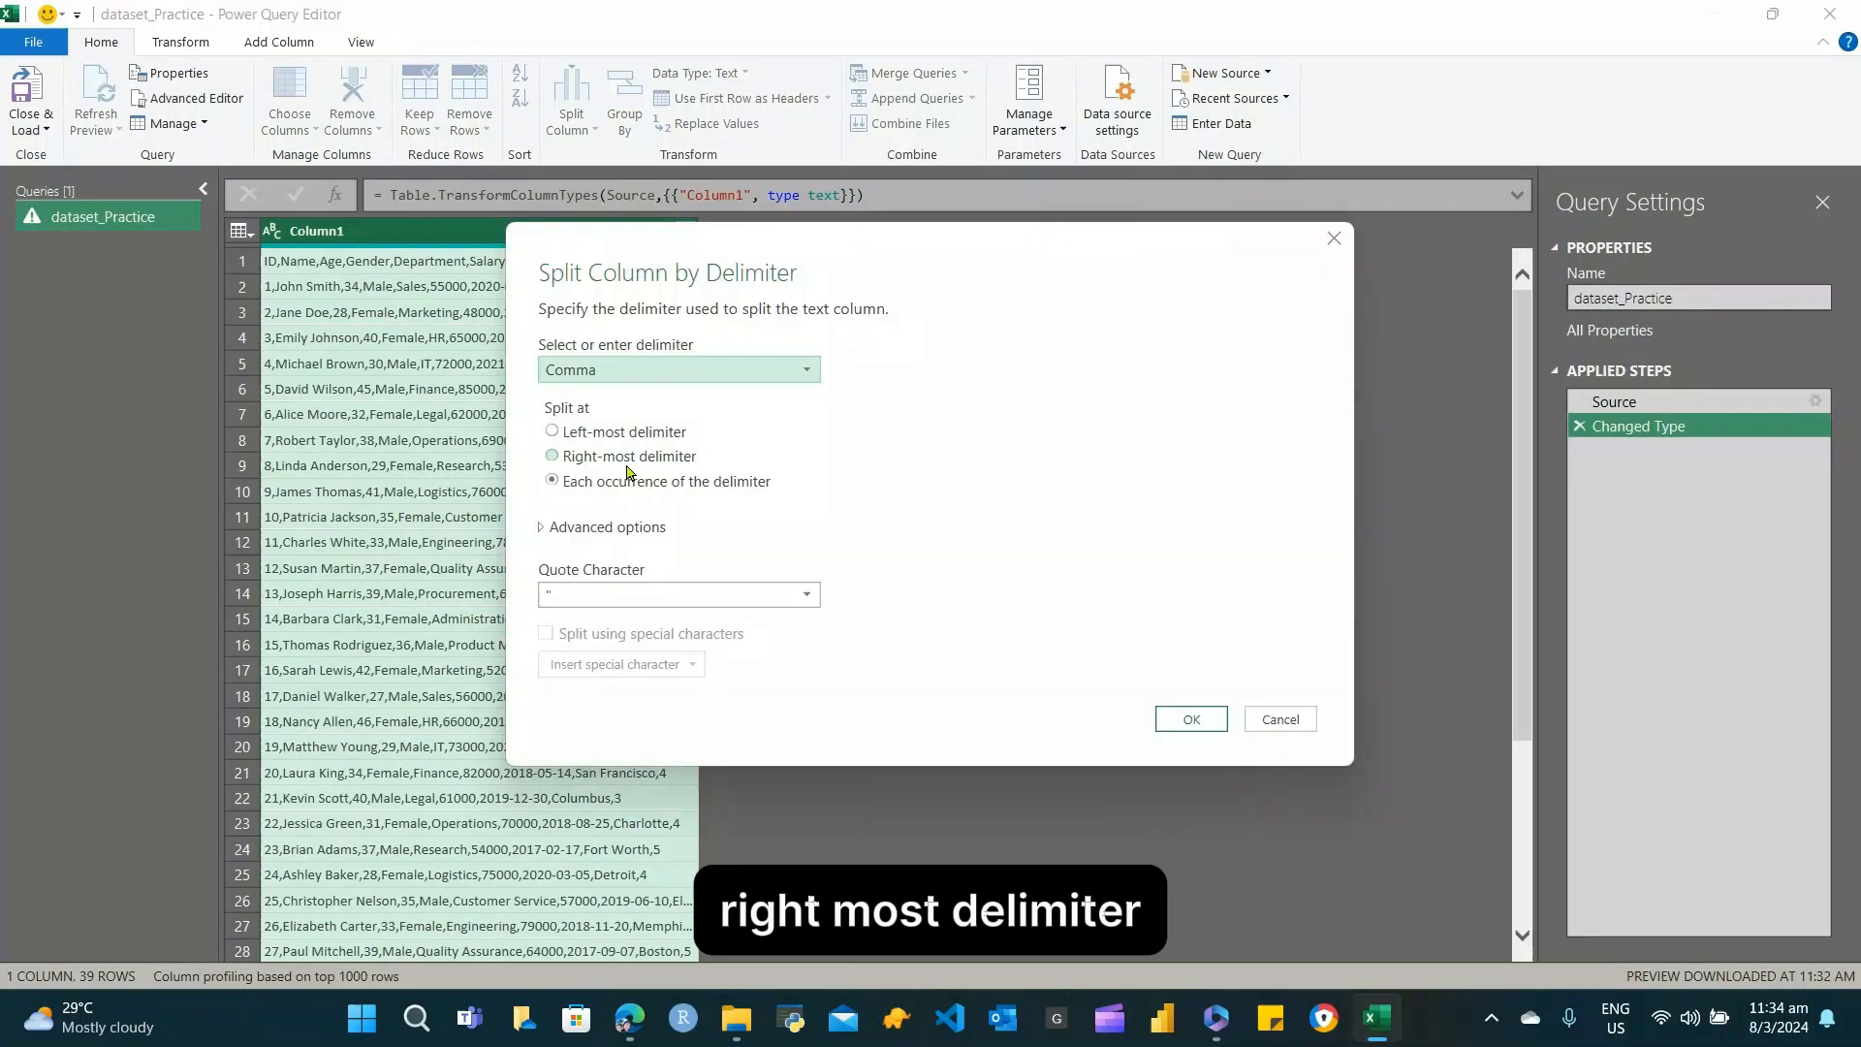
left_click(628, 456)
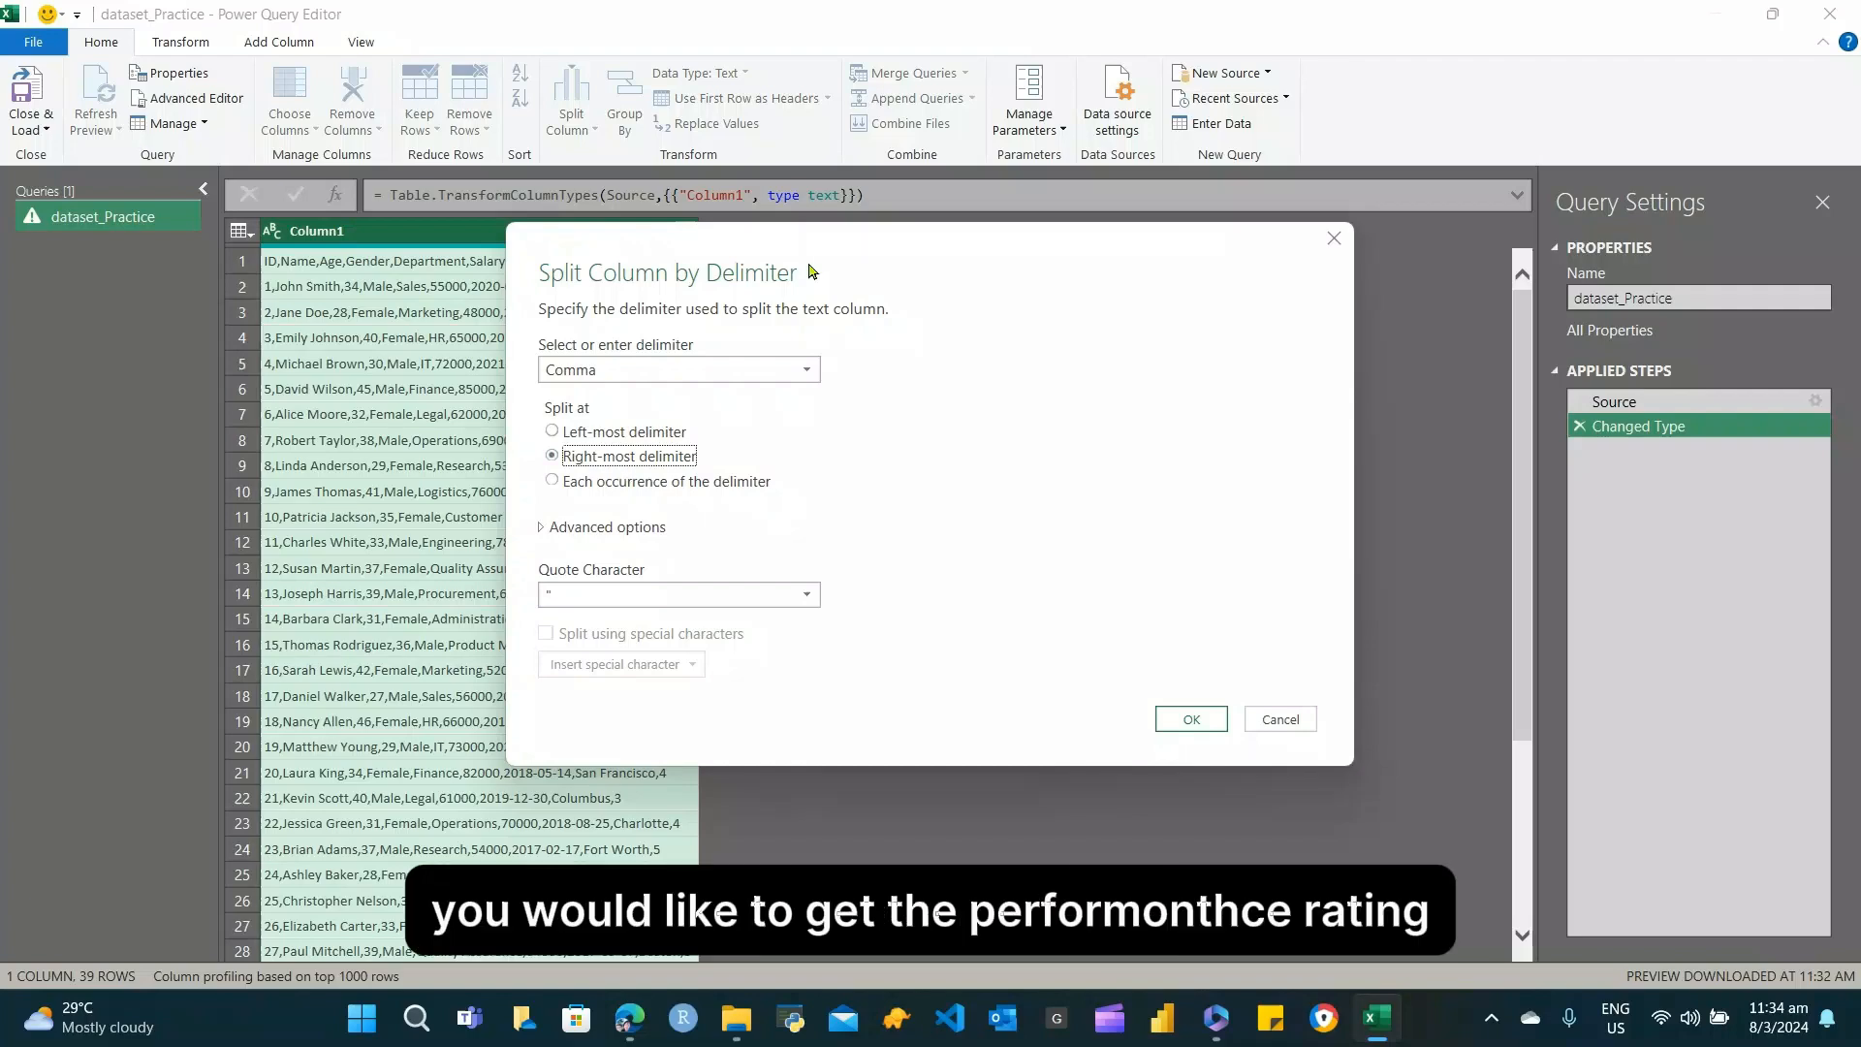
left_click_drag(812, 271, 1004, 404)
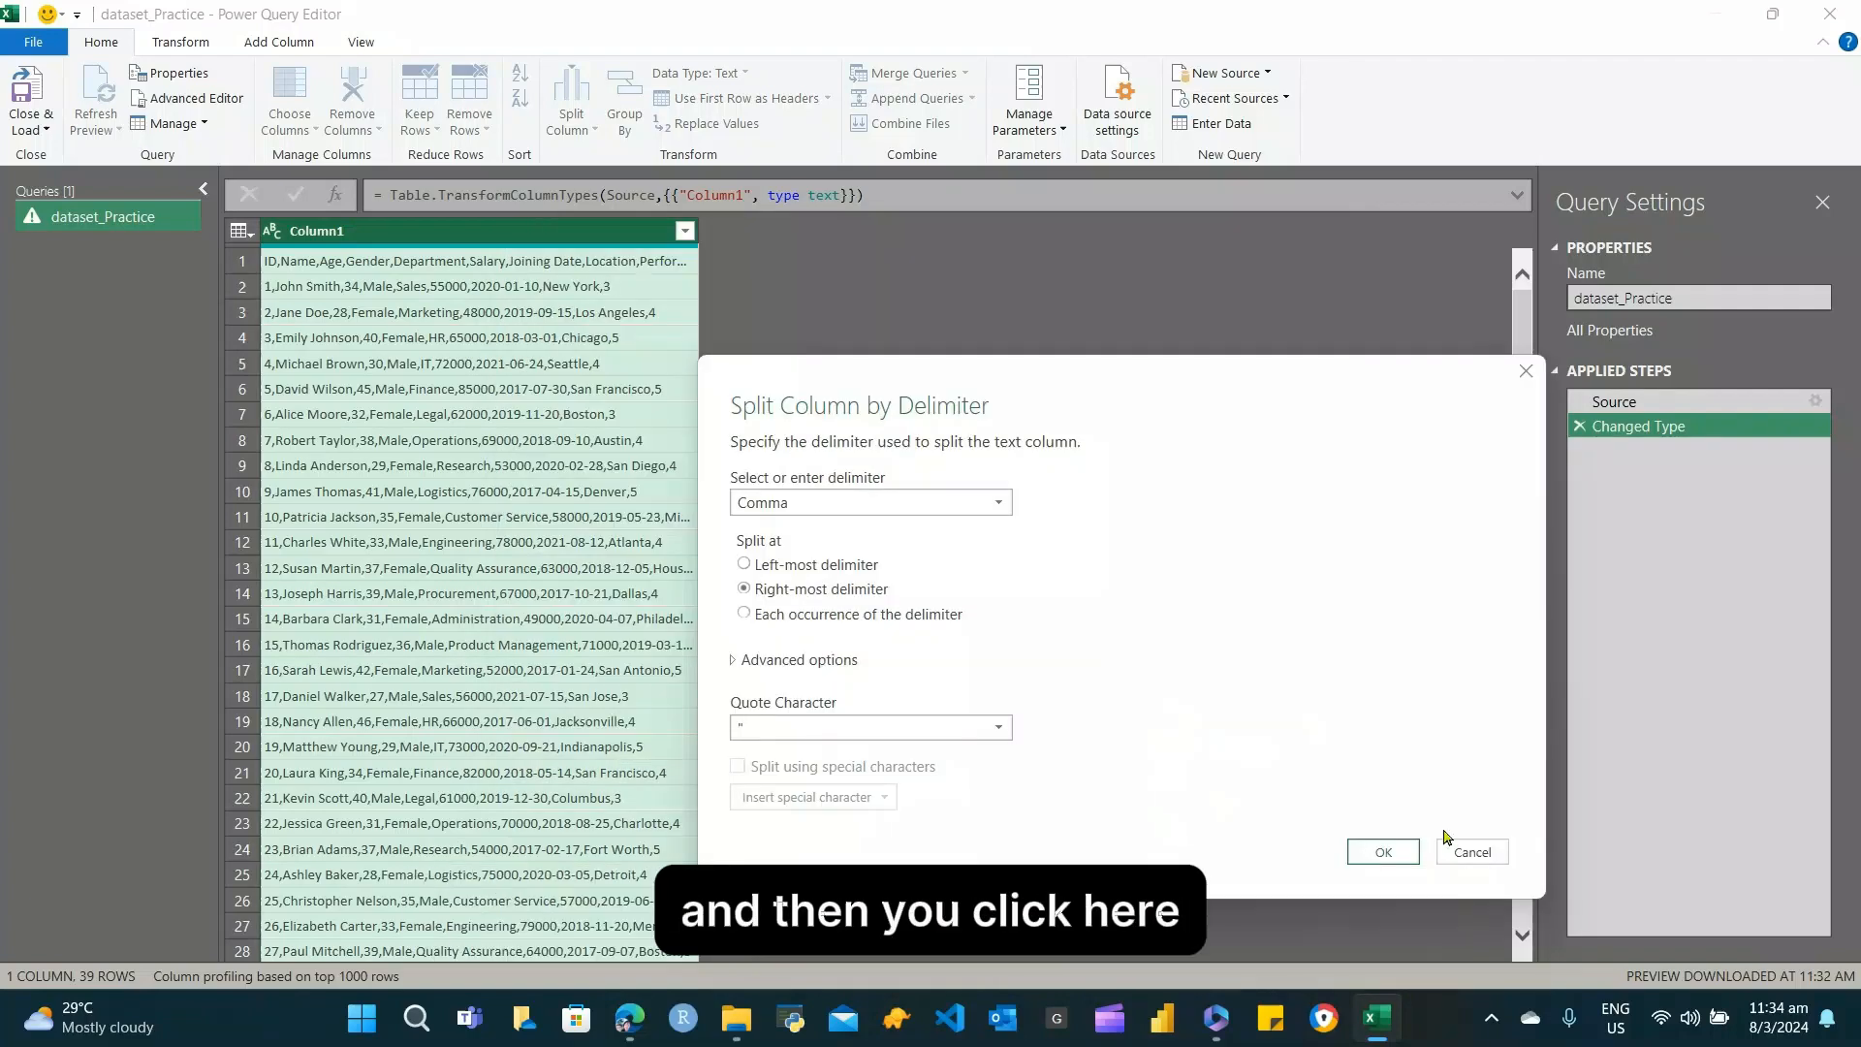
left_click(1396, 852)
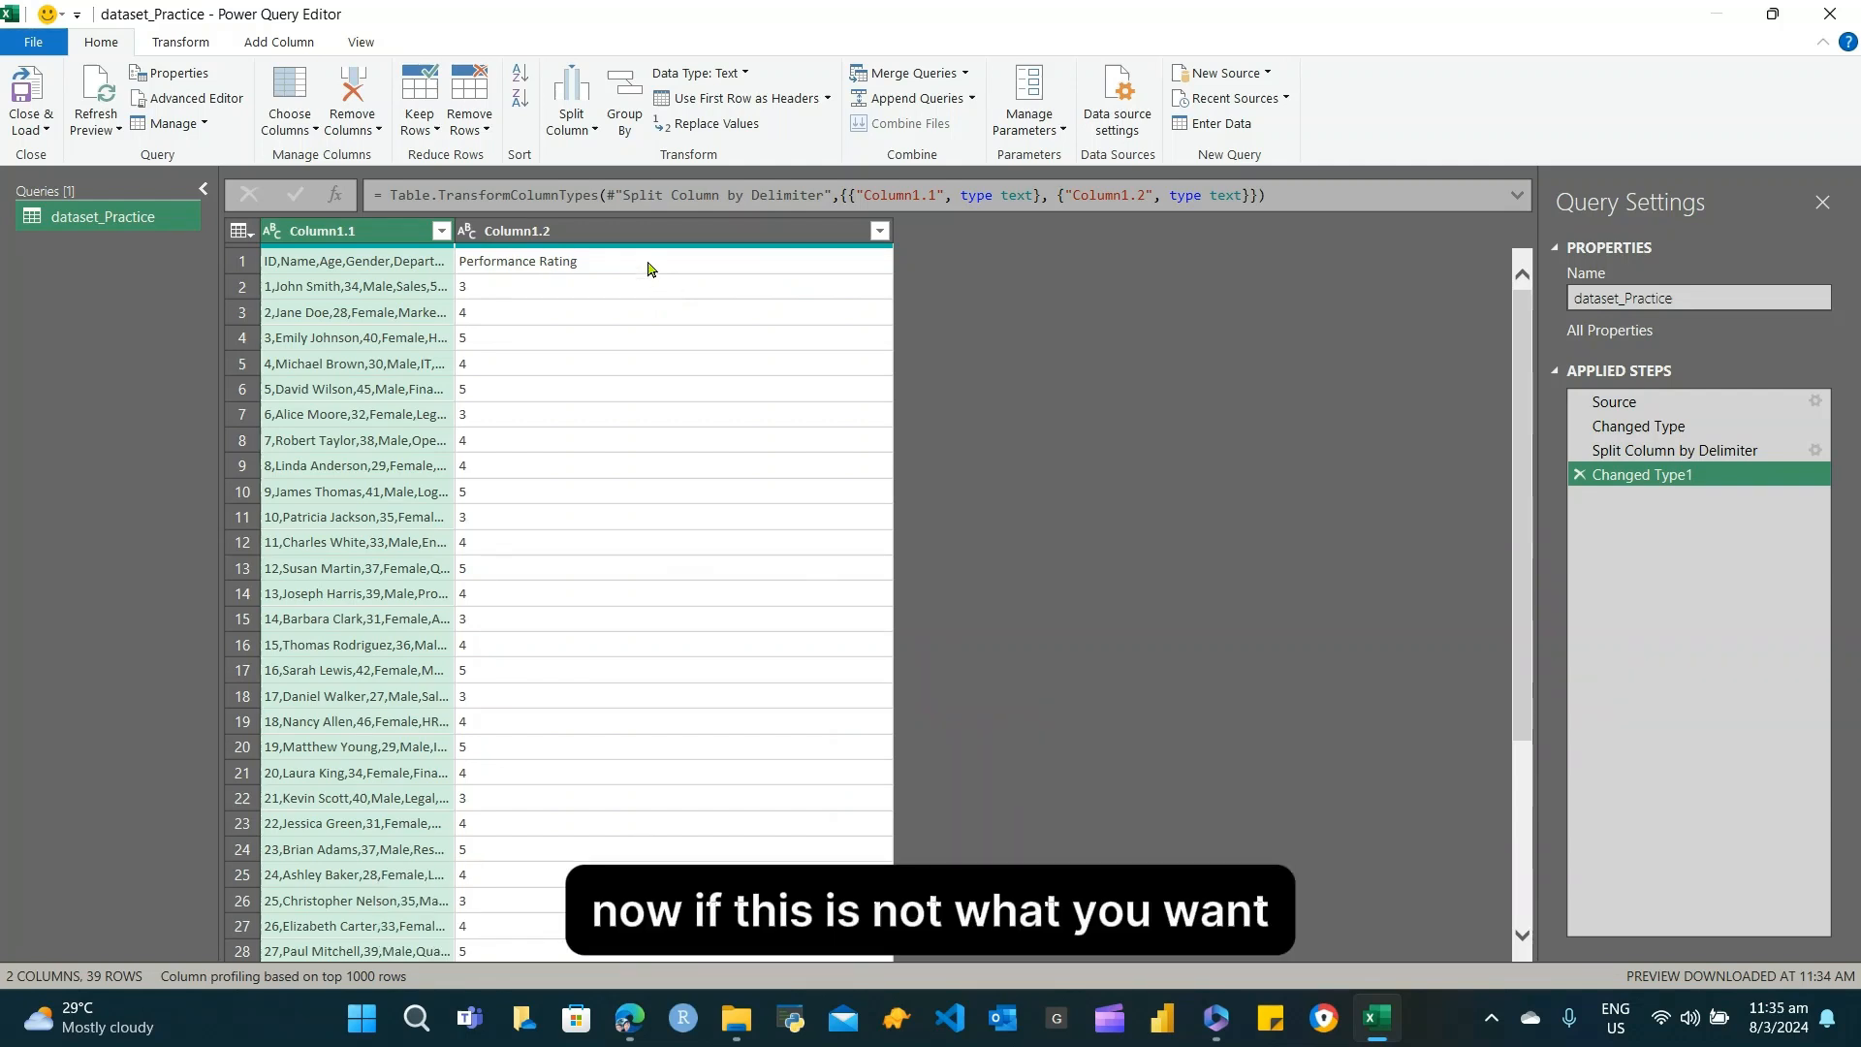
Remove the right-most split and its type change, and split Column1 by comma at each occurrence of the delimiter
left_click(1579, 477)
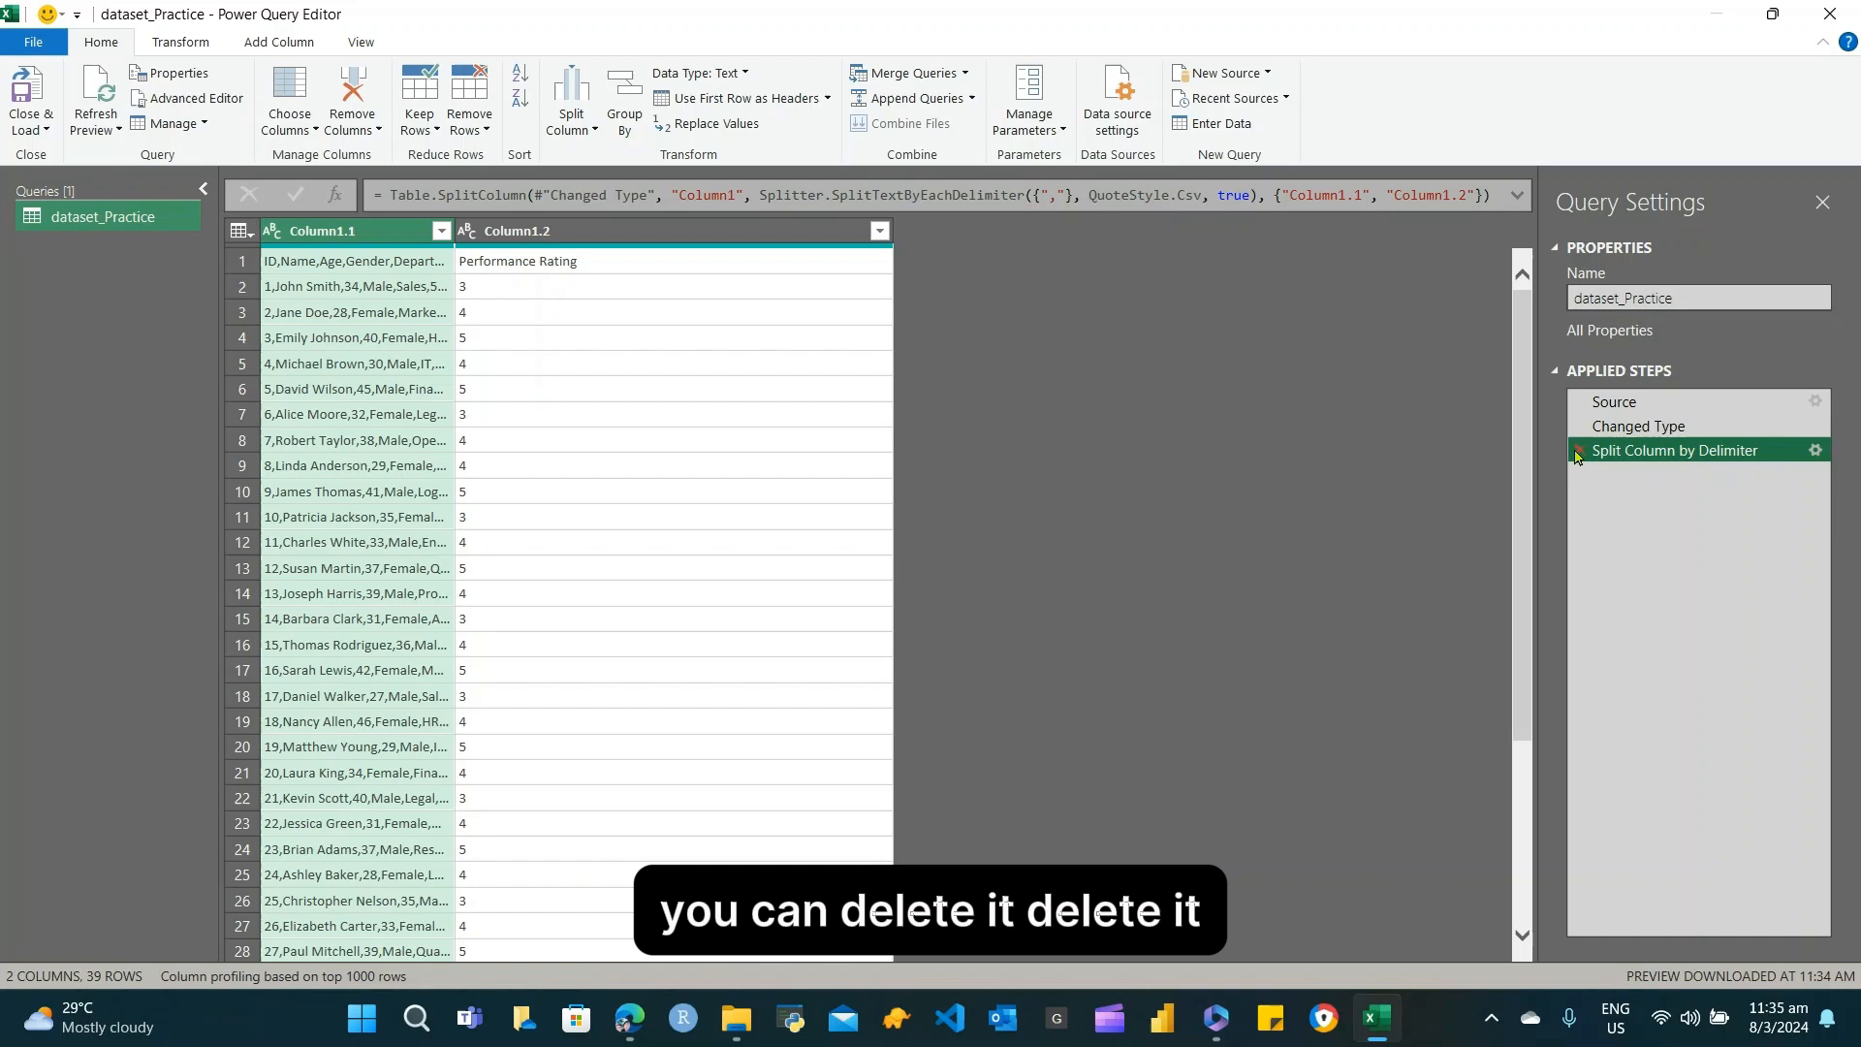
left_click(1577, 453)
right_click(563, 231)
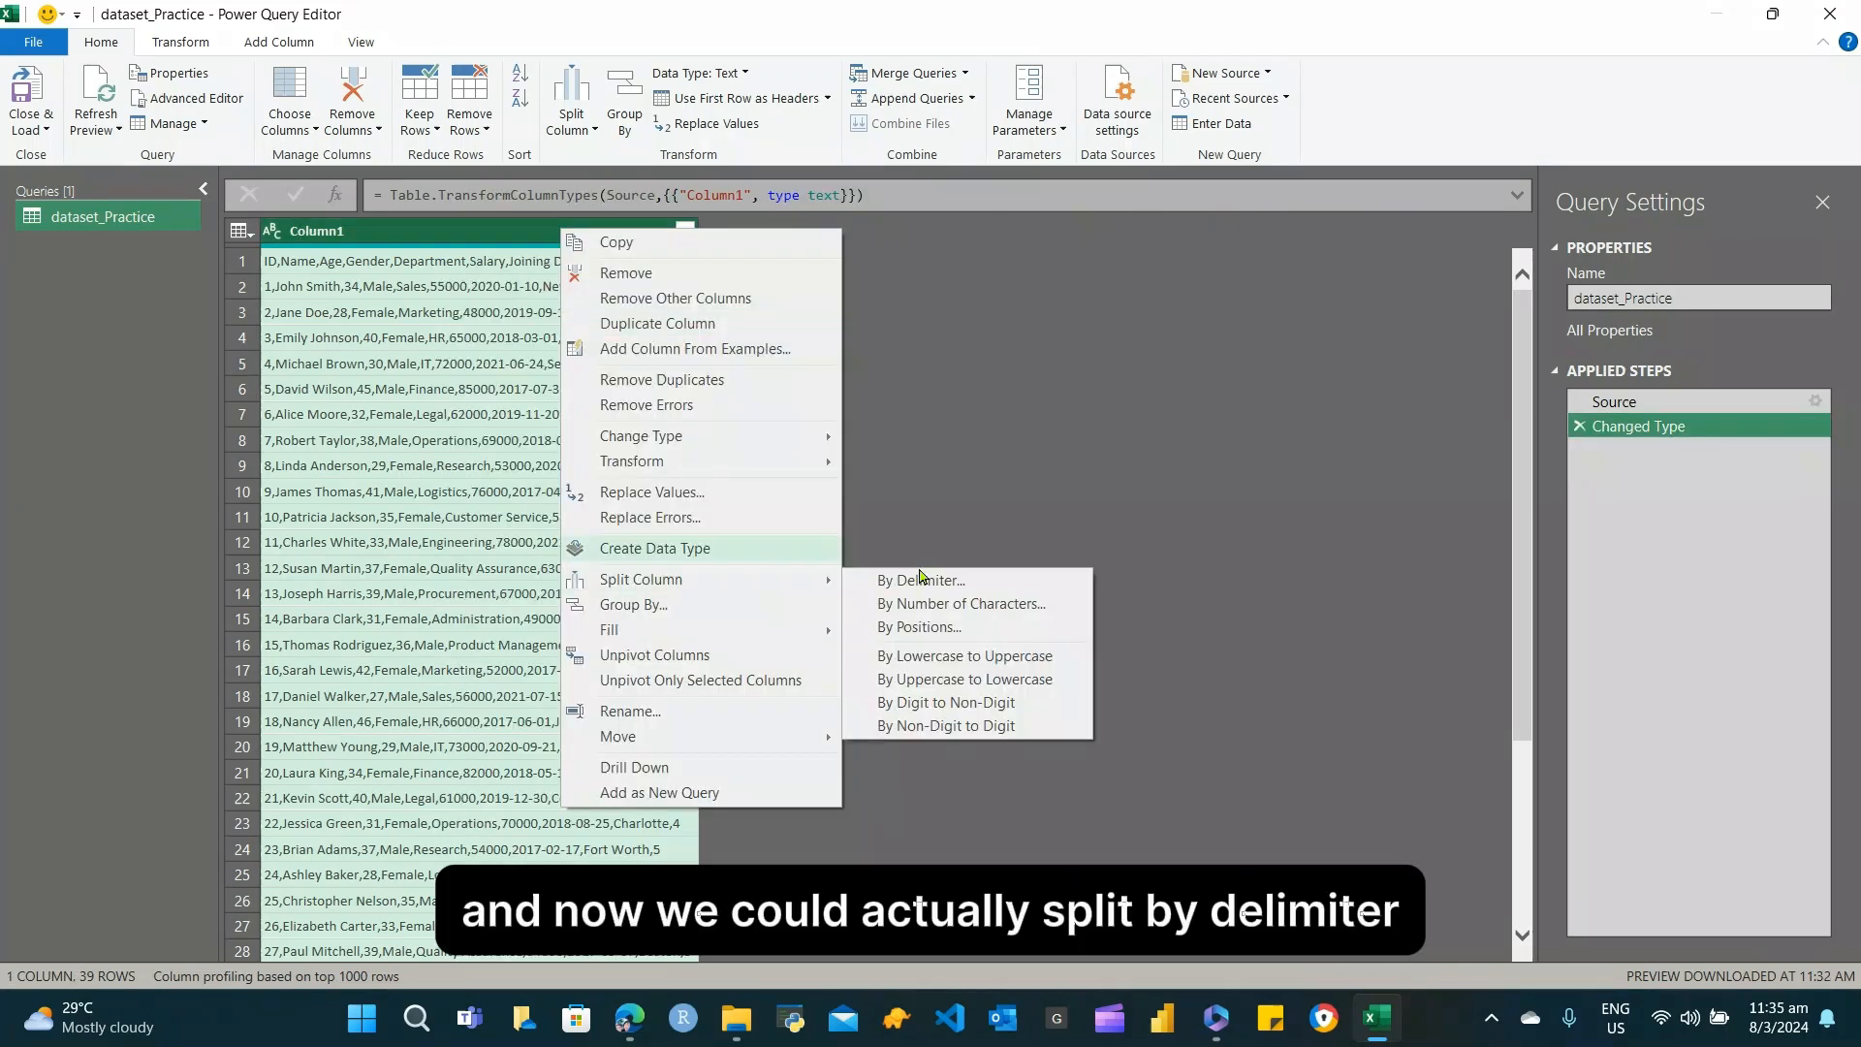
right_click(545, 236)
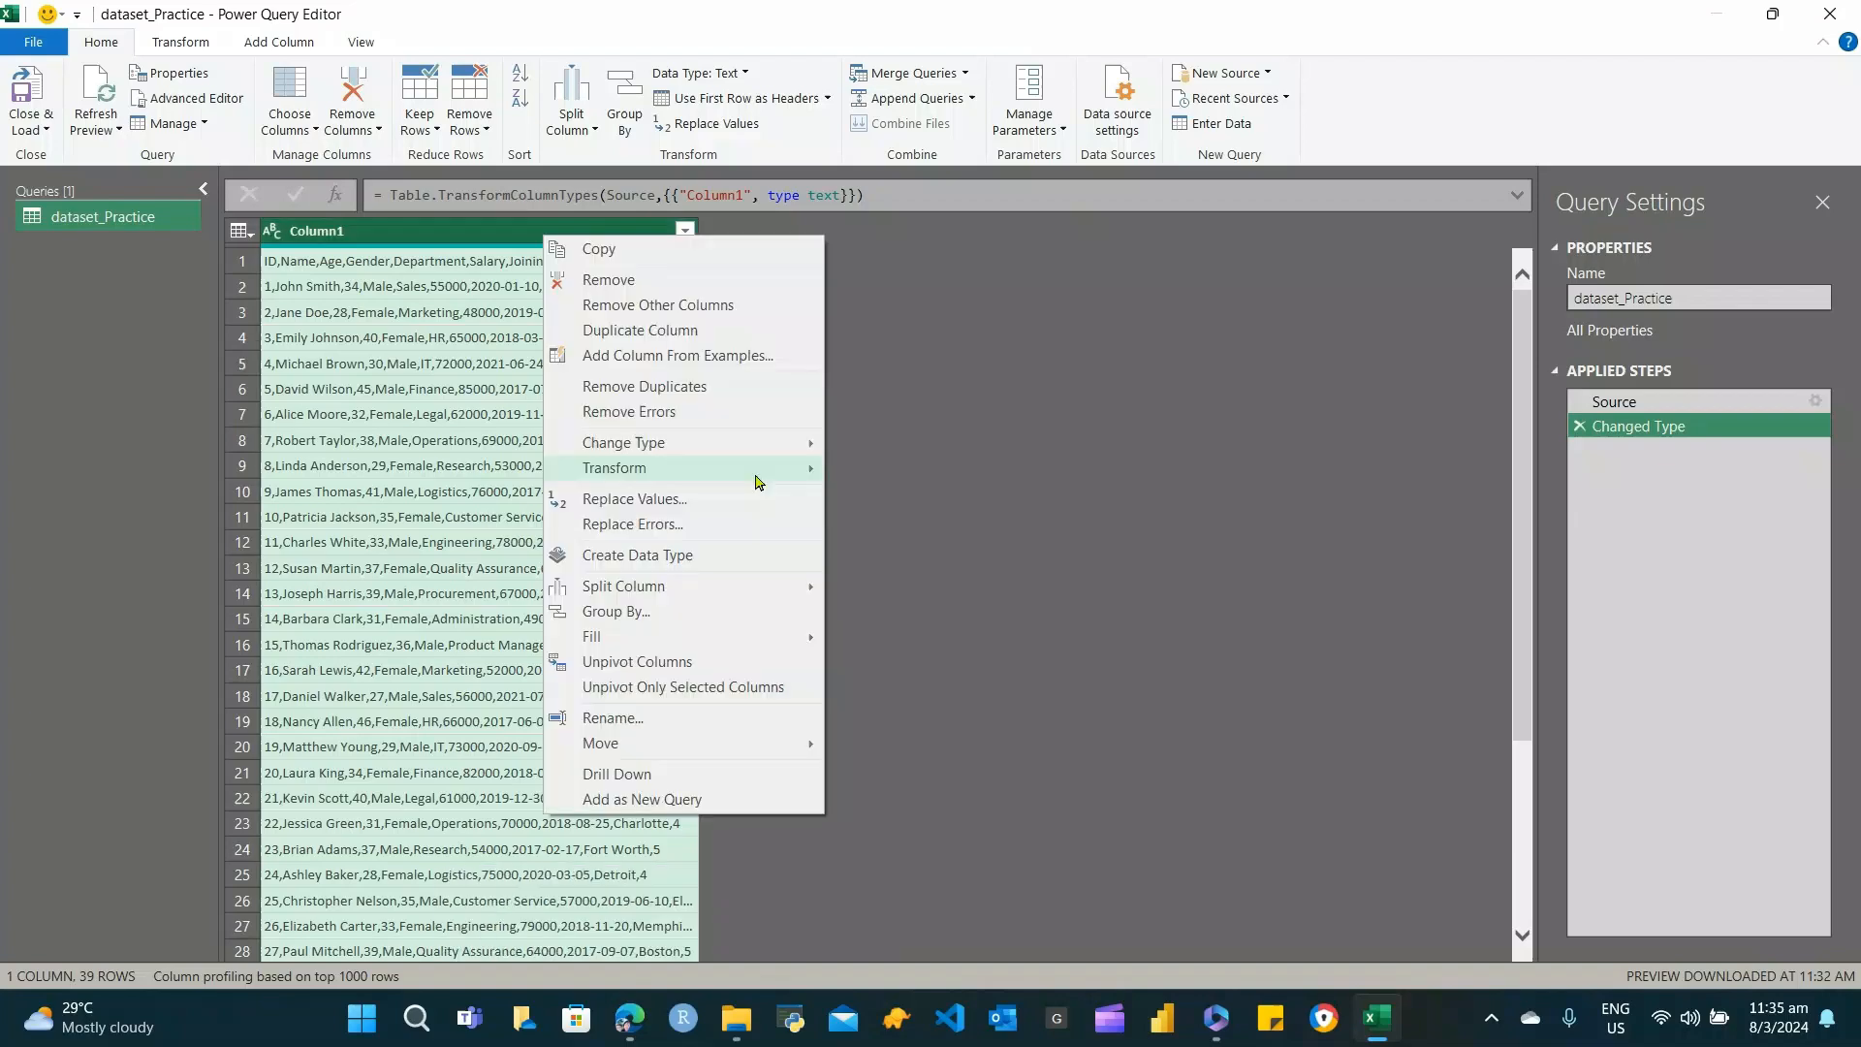
mouse_move(775, 596)
left_click(926, 591)
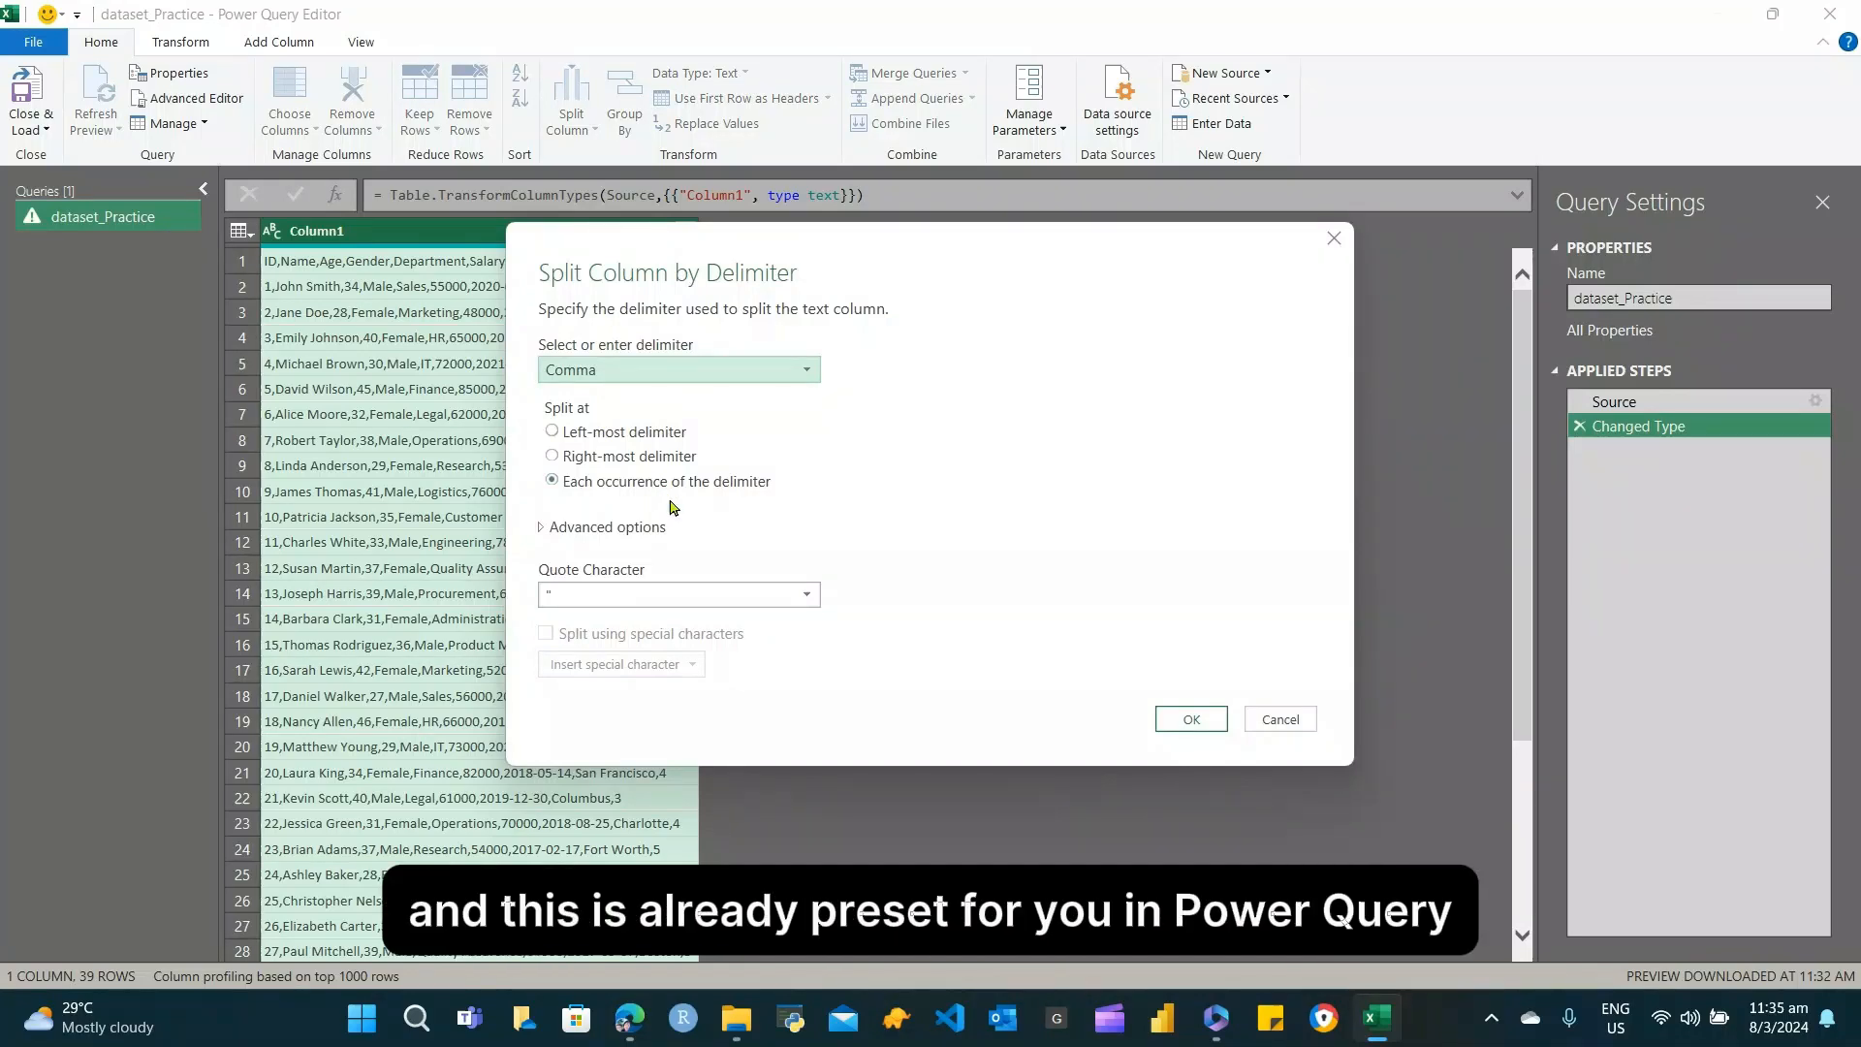
left_click(1208, 723)
left_click(1208, 723)
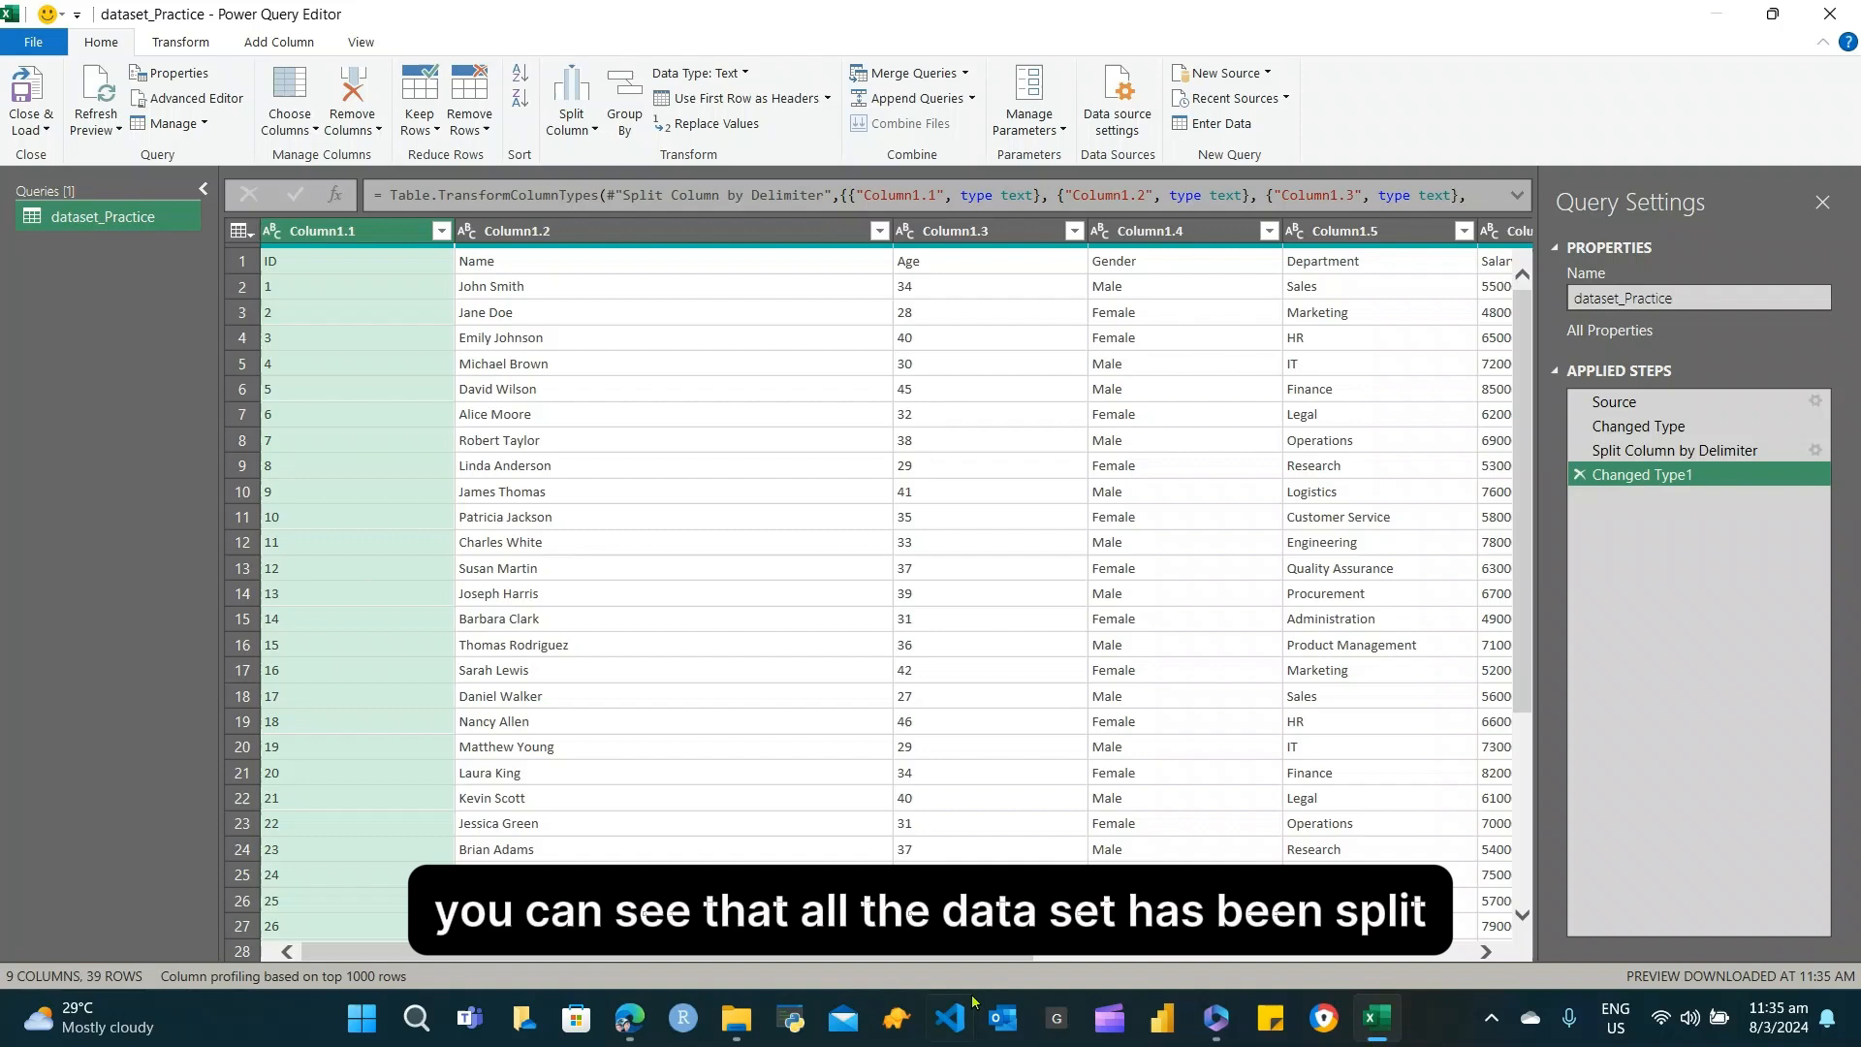
Promote the first row of the split table to column headers
mouse_move(864, 952)
left_mouse_down()
mouse_move(1065, 960)
mouse_move(865, 960)
left_mouse_up()
left_click(344, 264)
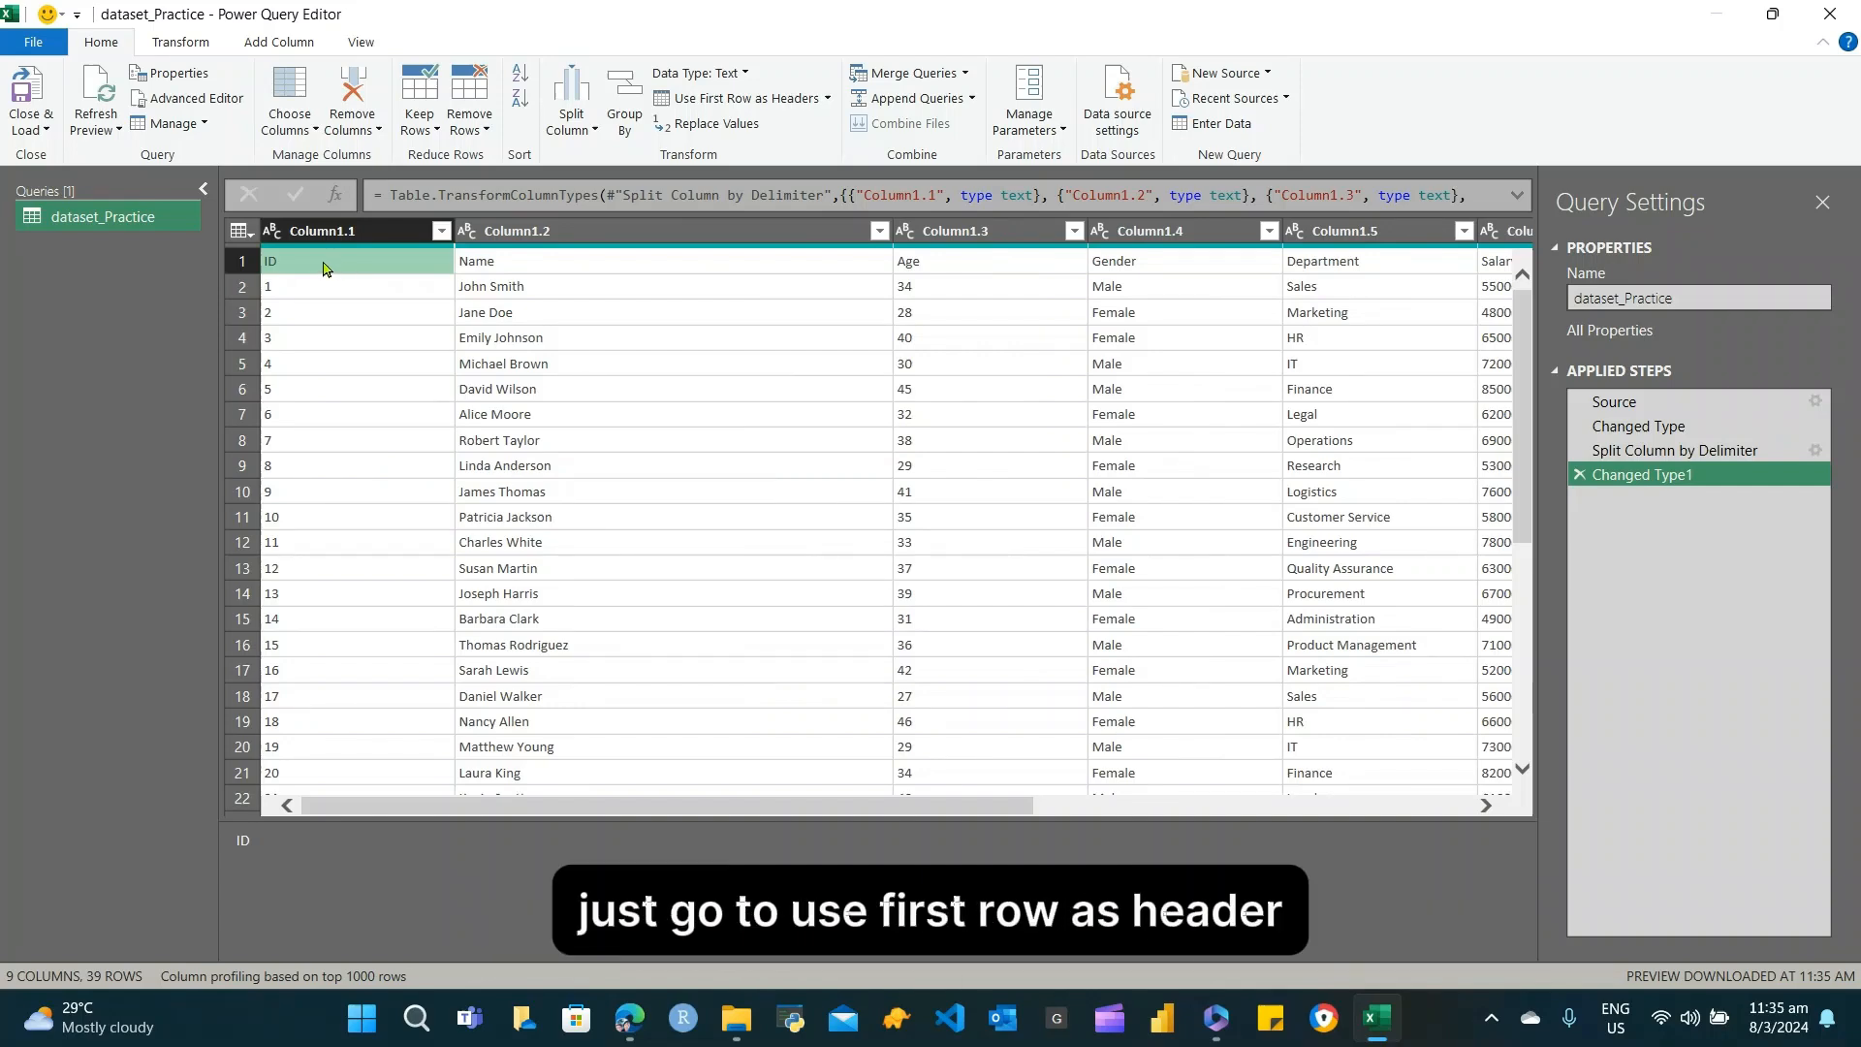
left_click(746, 99)
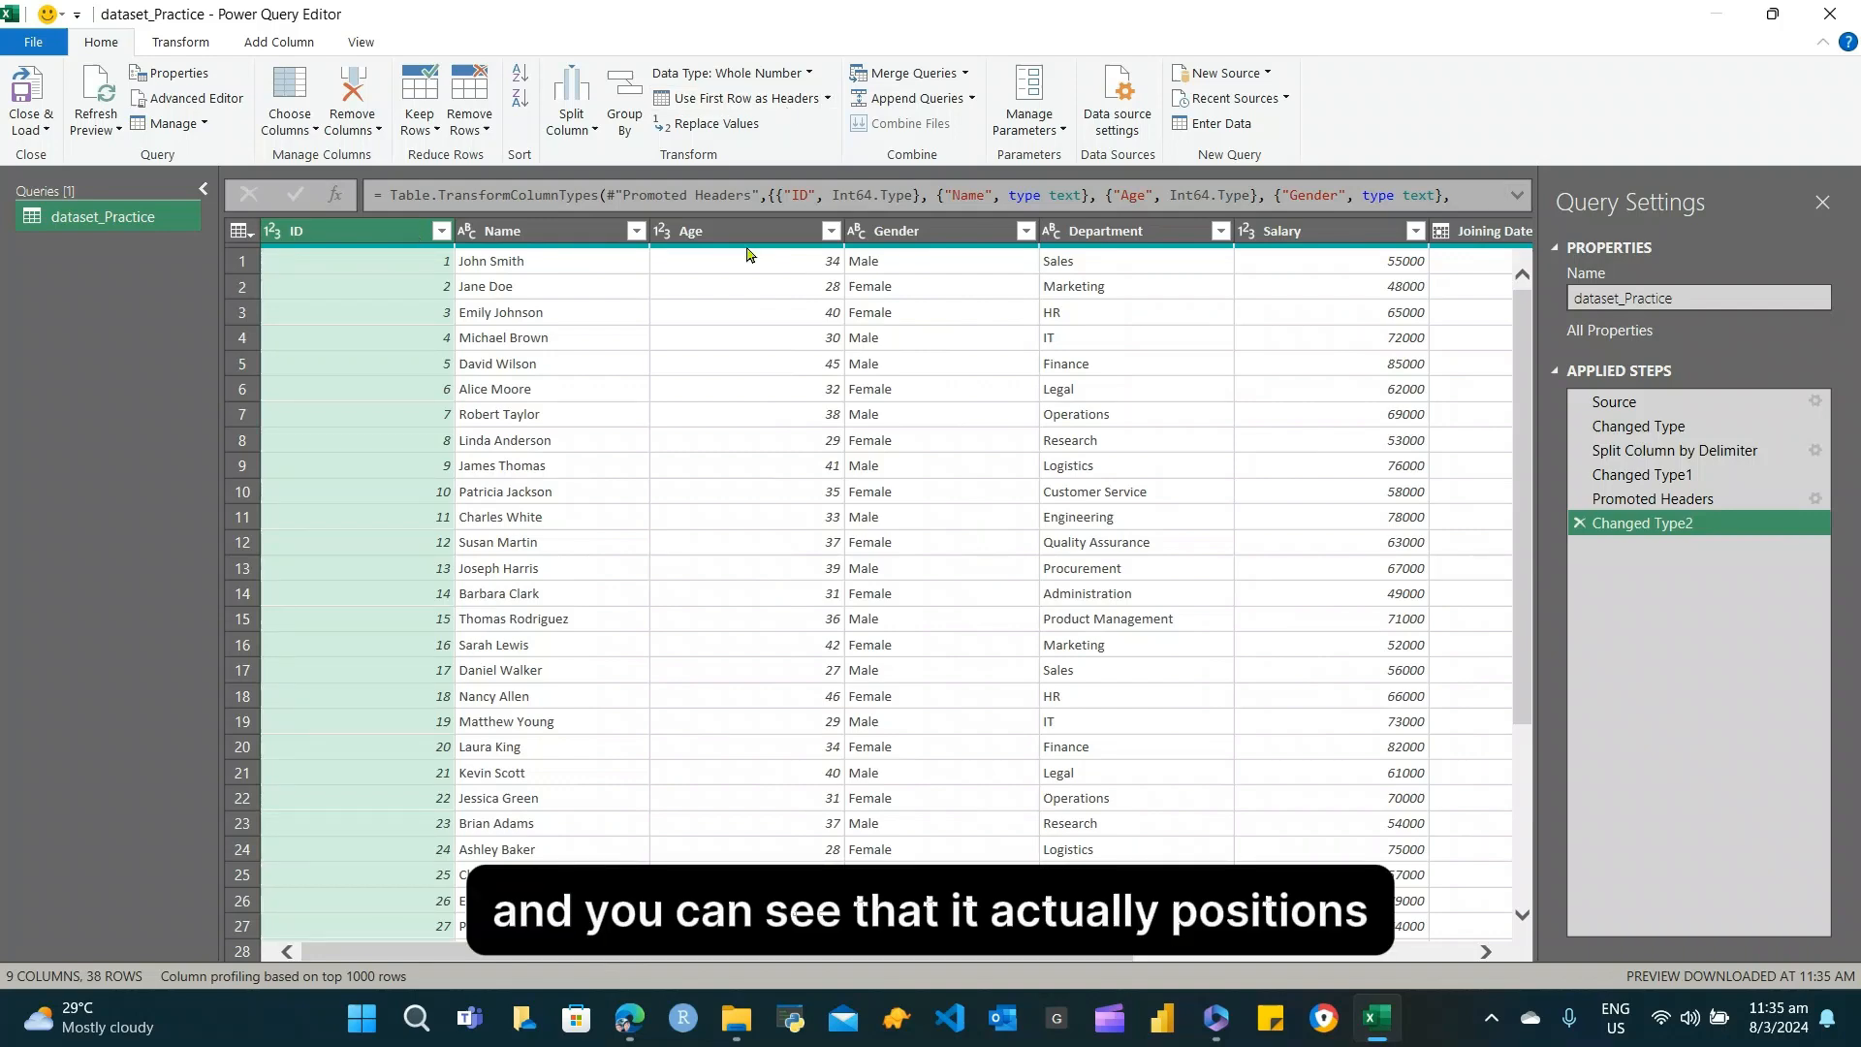
Change the ID column's data type to Text, replacing the current type conversion
left_click(859, 950)
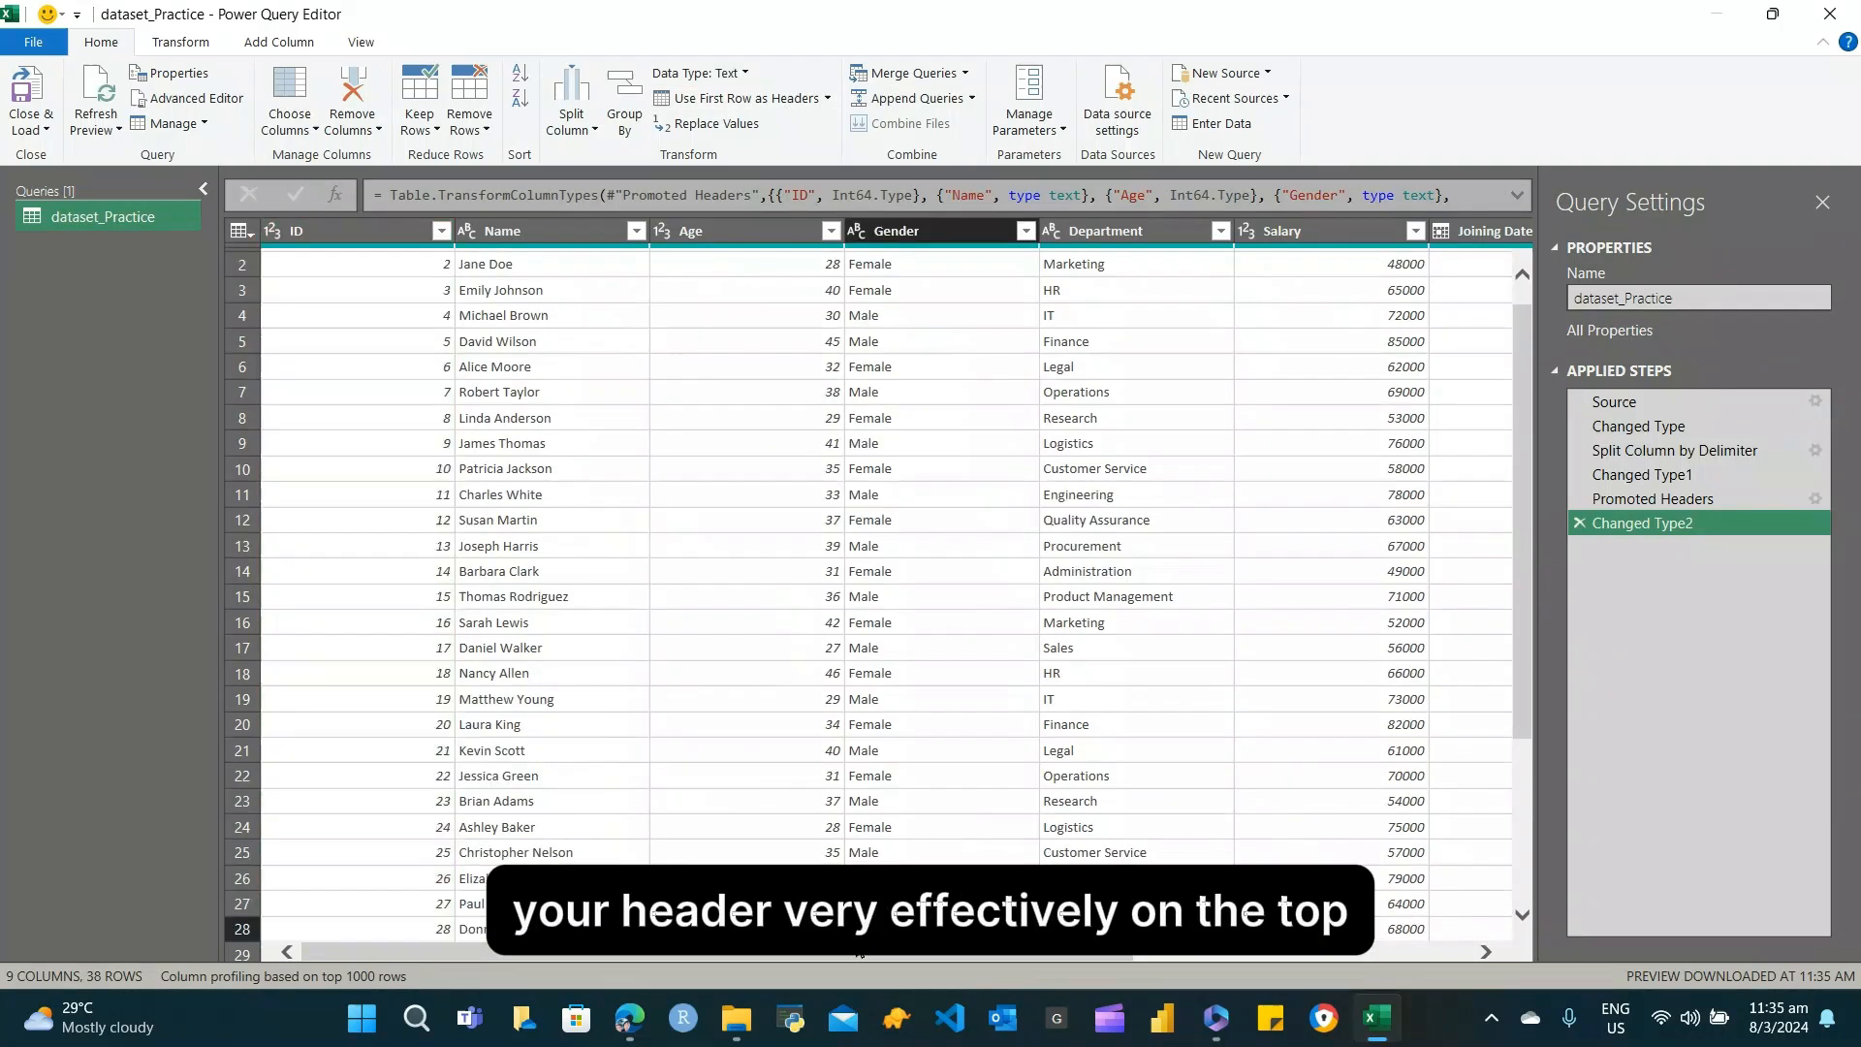
left_click_drag(859, 953, 1489, 461)
scroll(1488, 460, "up", 1)
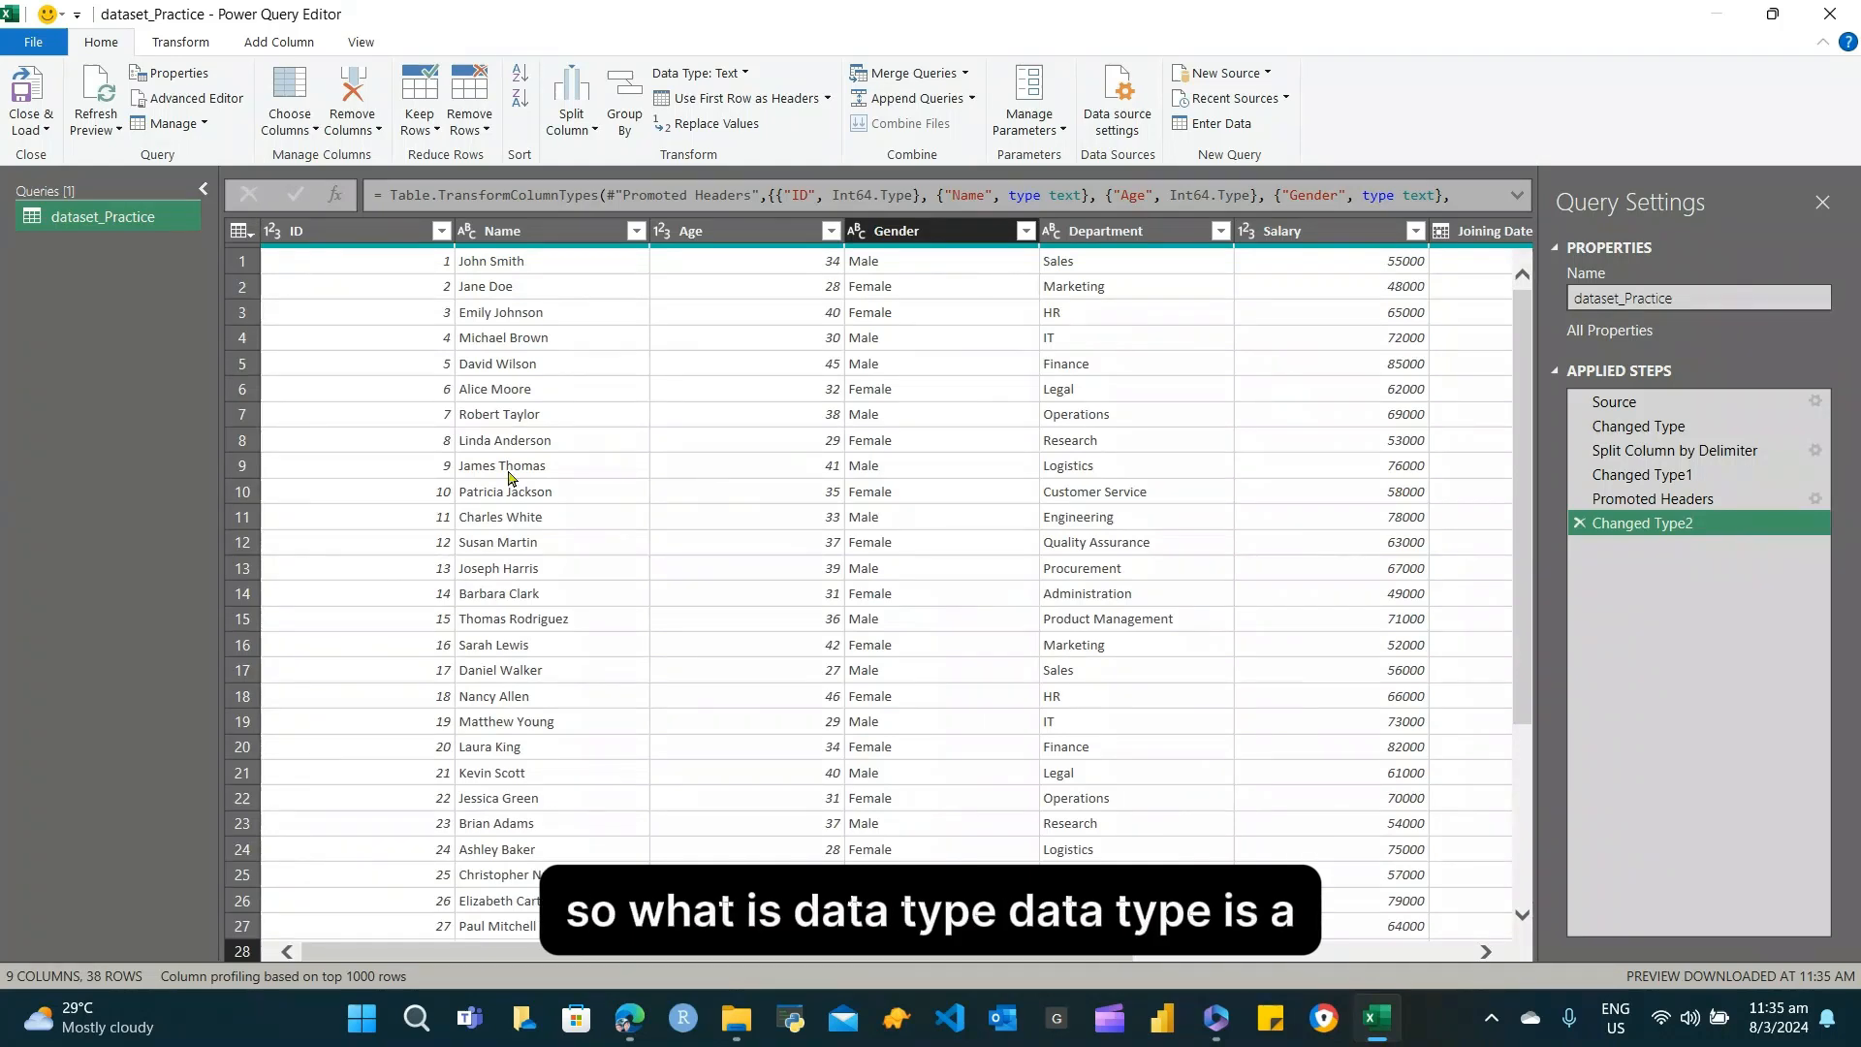
left_click(274, 231)
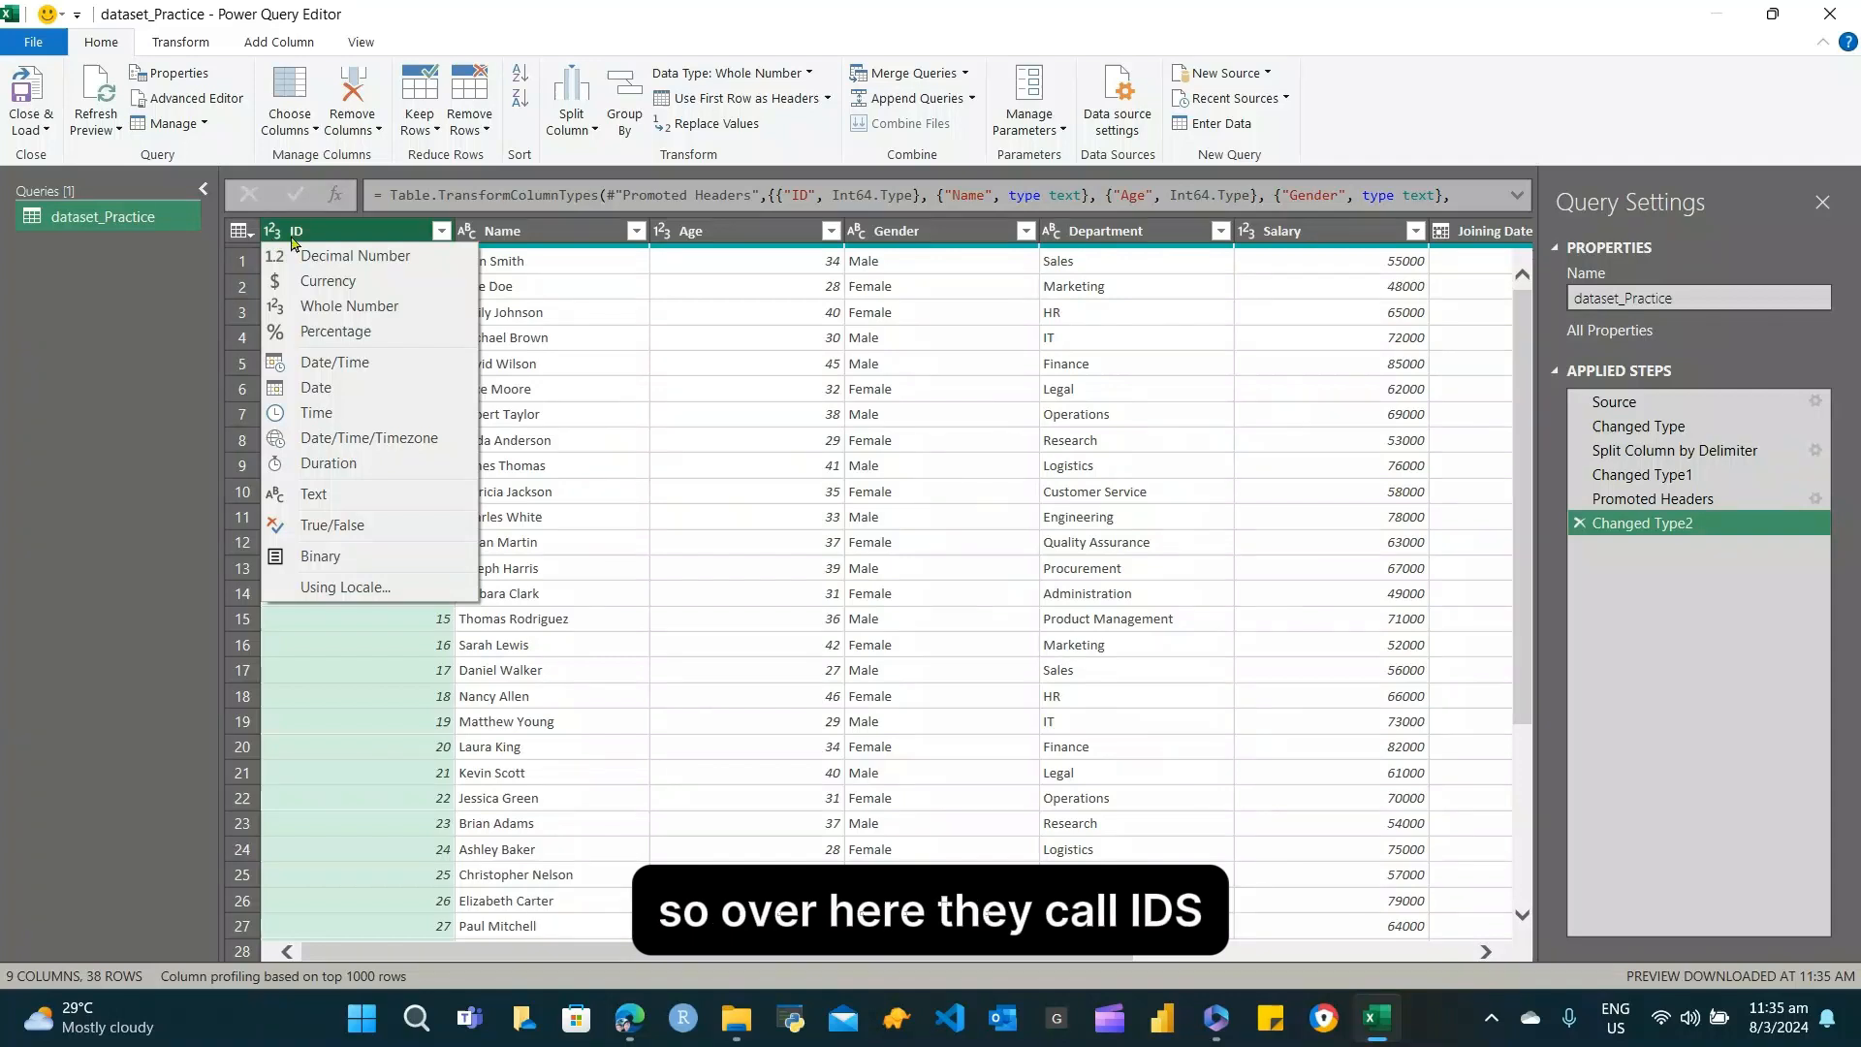
left_click(323, 495)
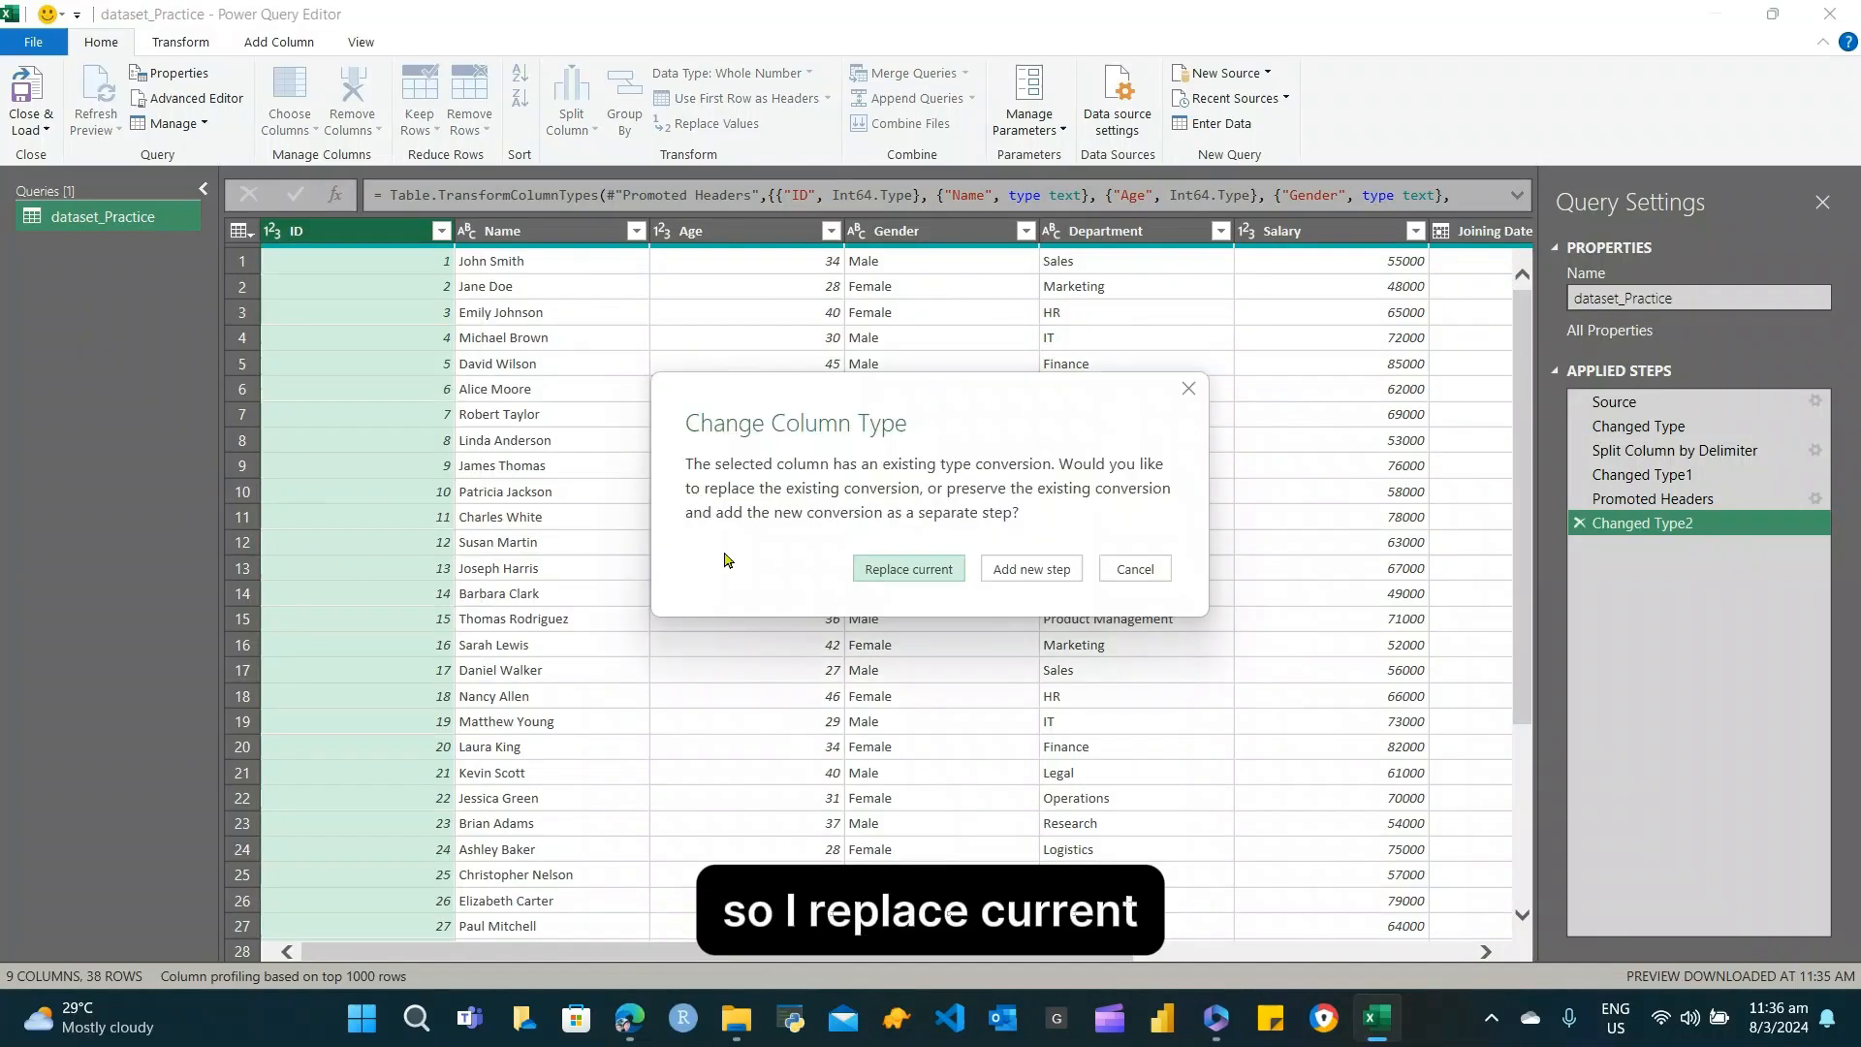
left_click(909, 569)
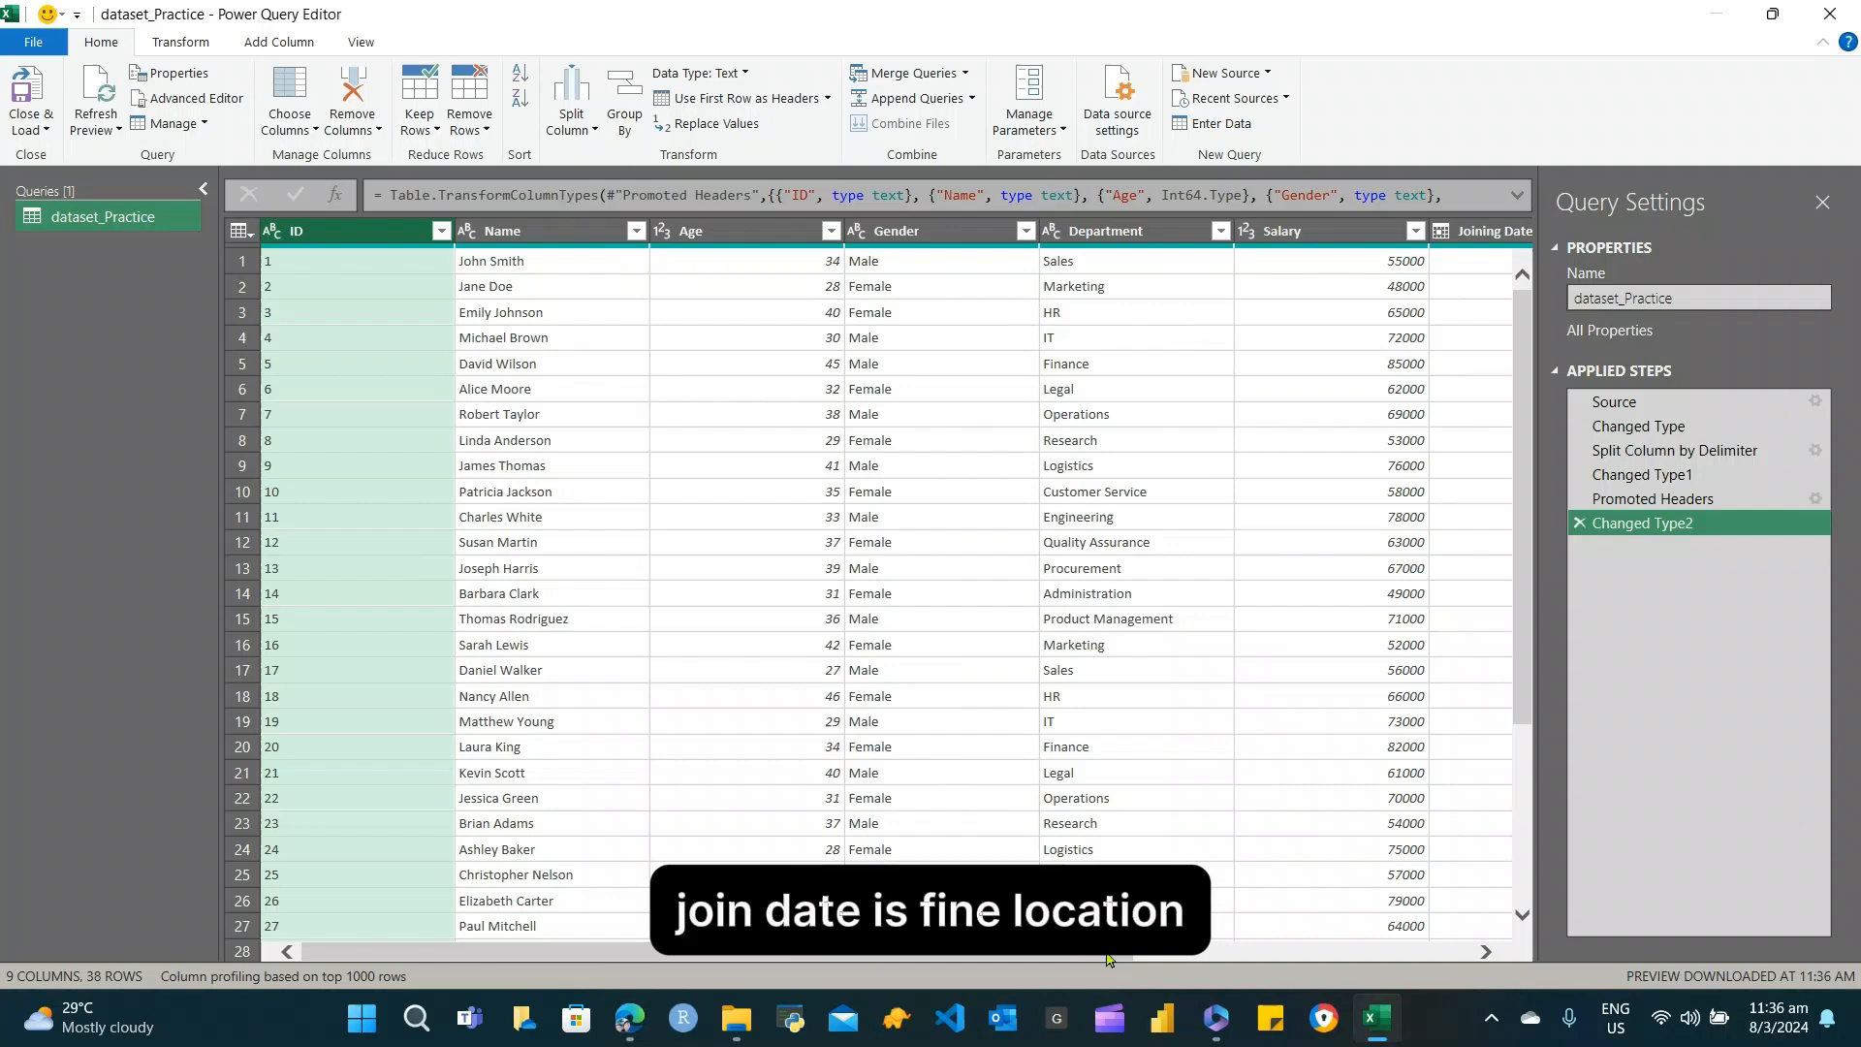
Split the Name column by the space delimiter at each occurrence of the delimiter
mouse_move(1109, 954)
left_mouse_down()
mouse_move(1473, 925)
mouse_move(1105, 921)
left_mouse_up()
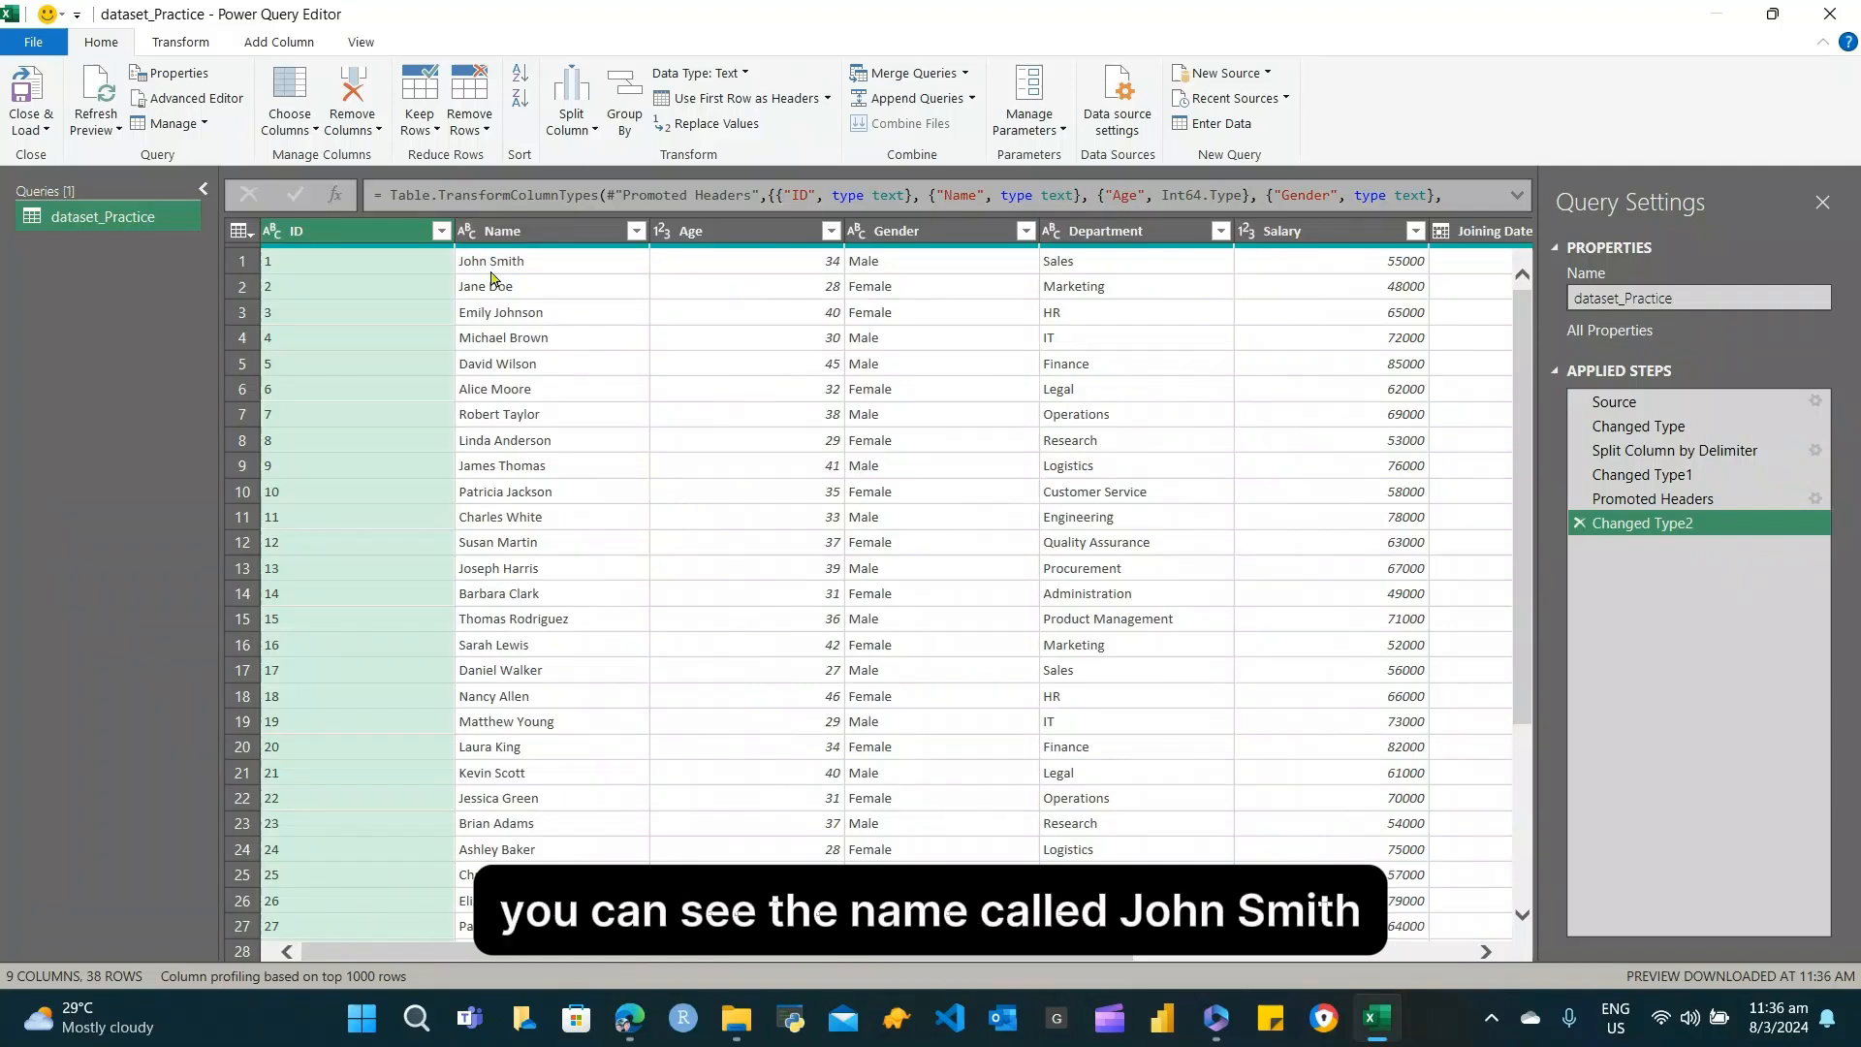
left_click(525, 234)
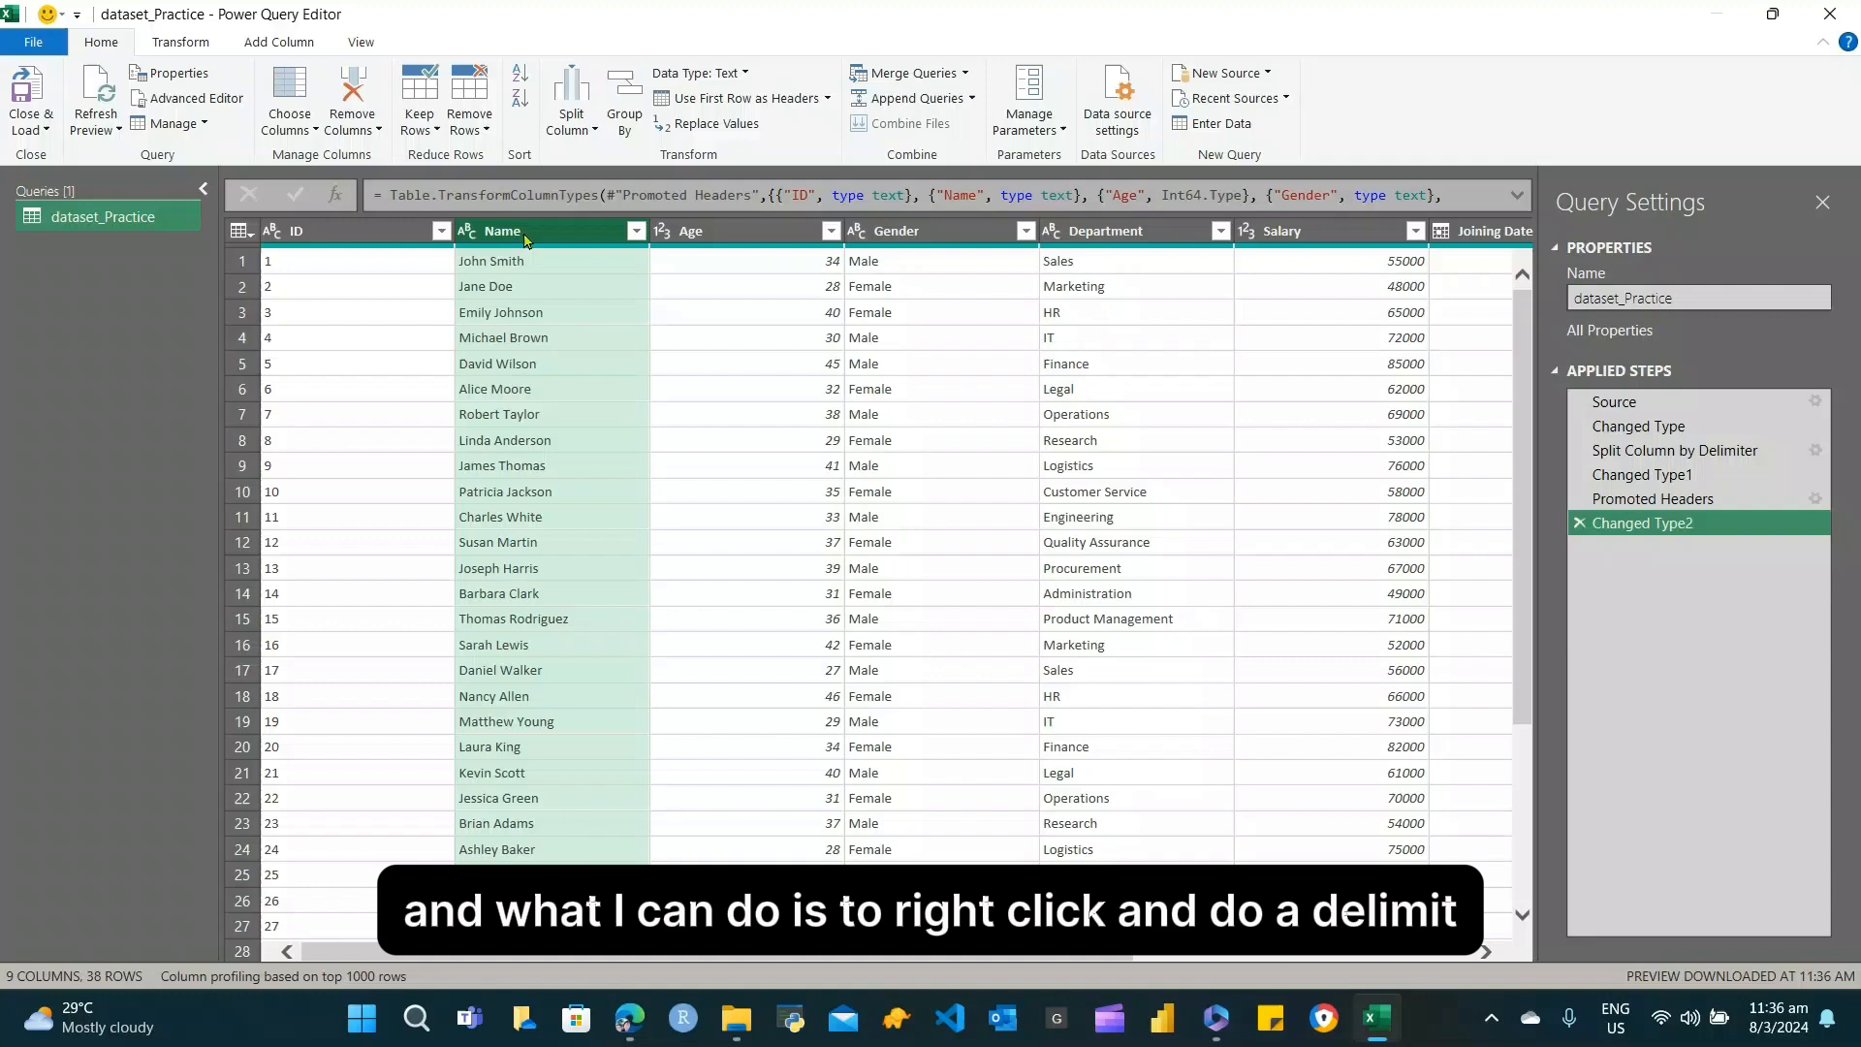
right_click(524, 238)
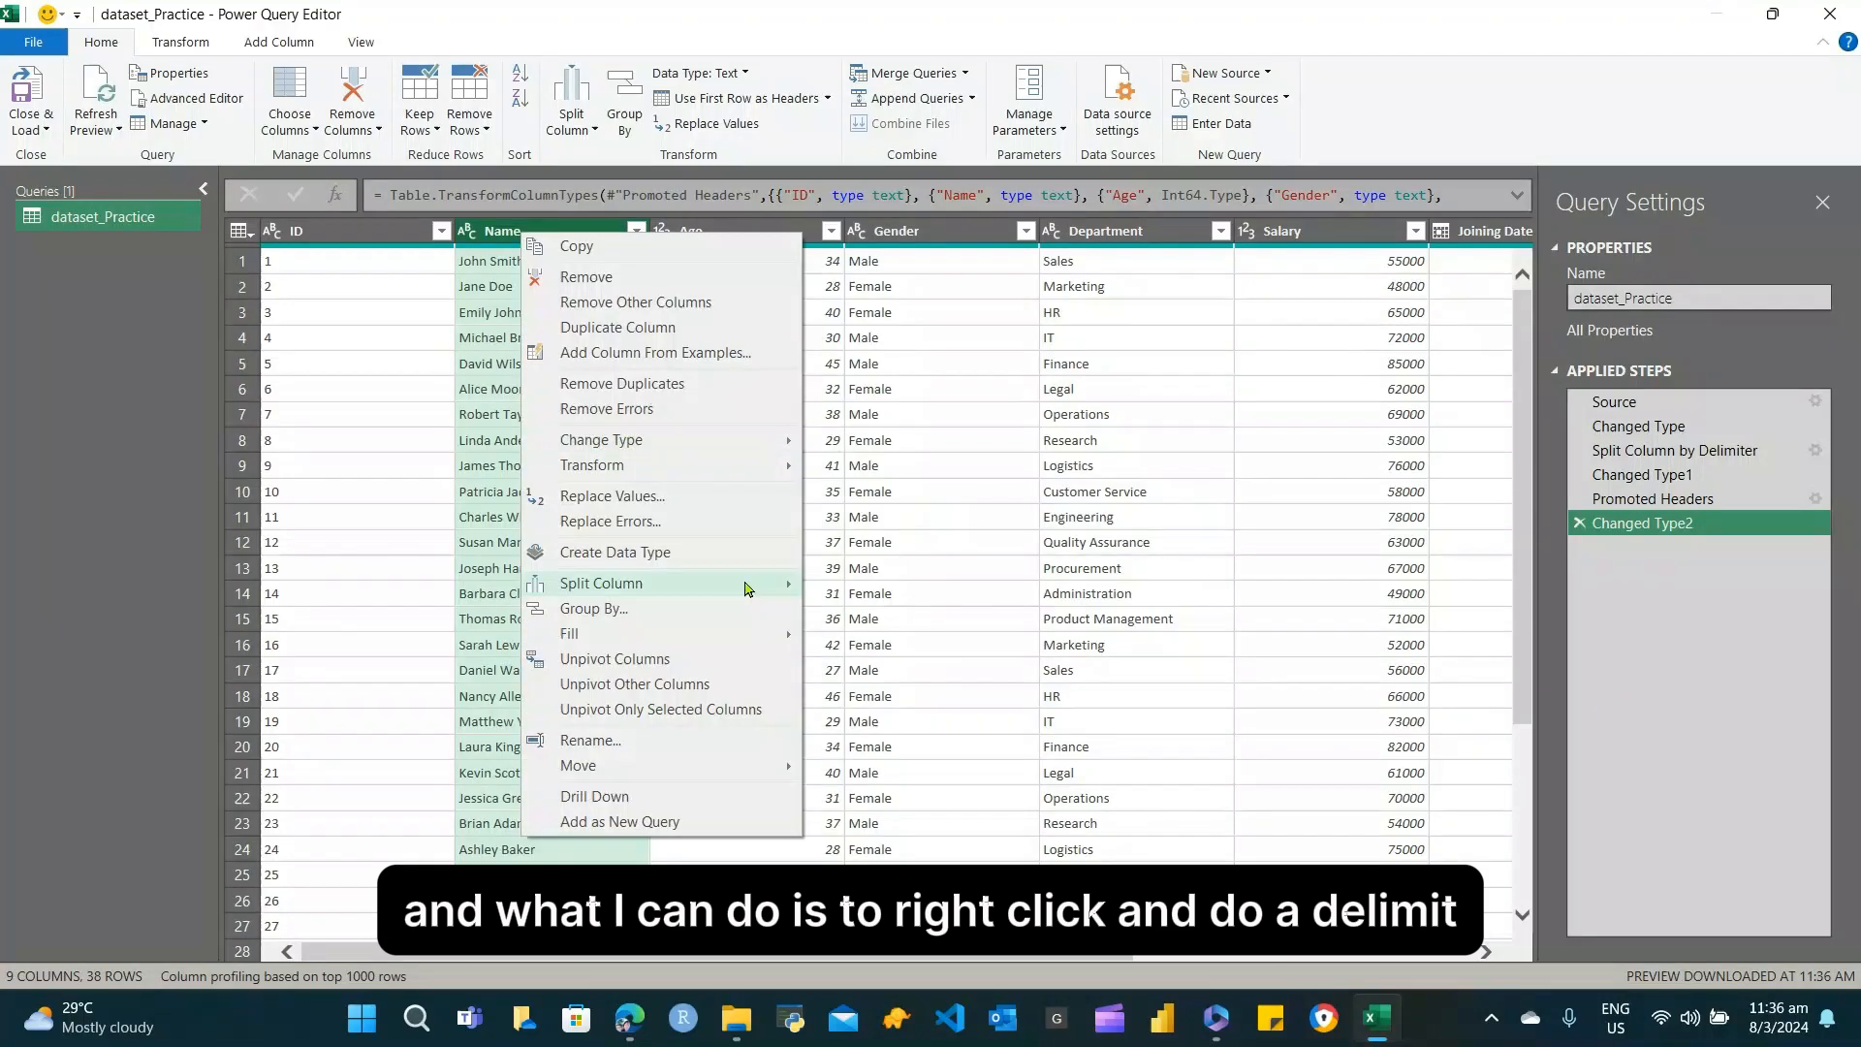
mouse_move(748, 589)
left_click(887, 584)
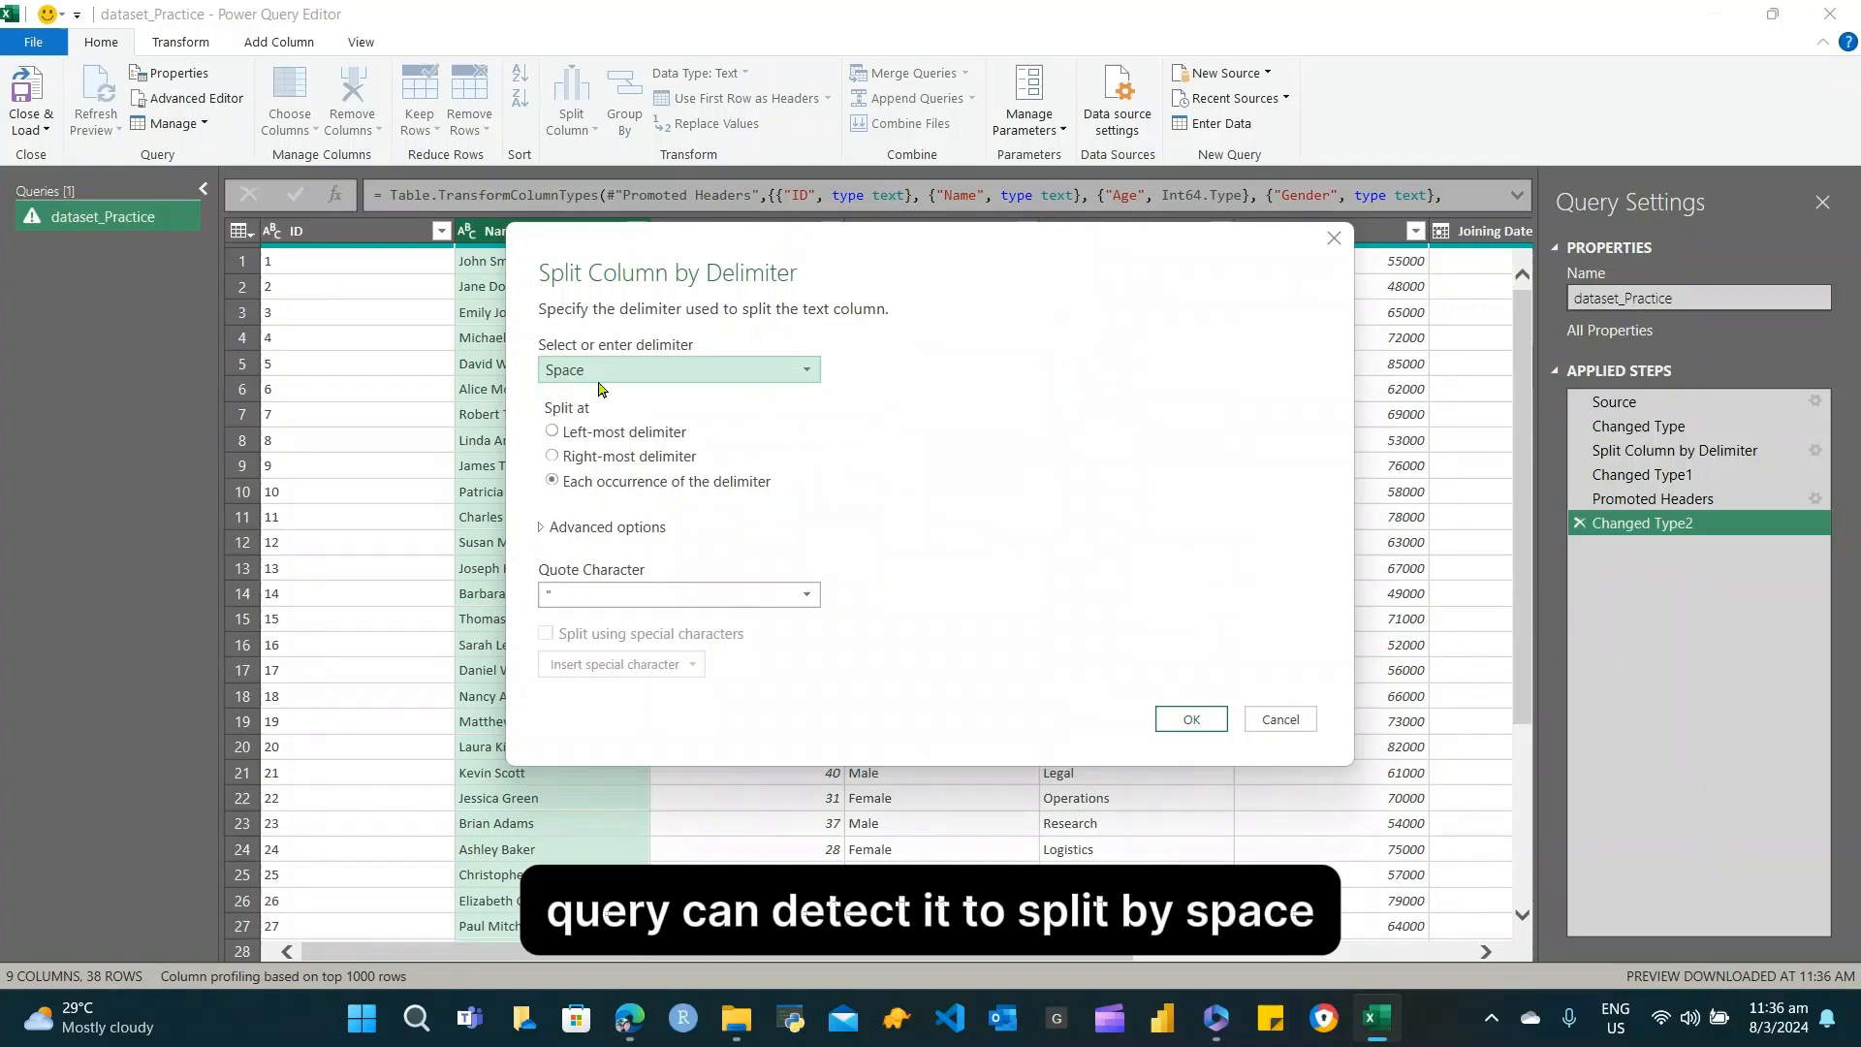
left_click(1160, 713)
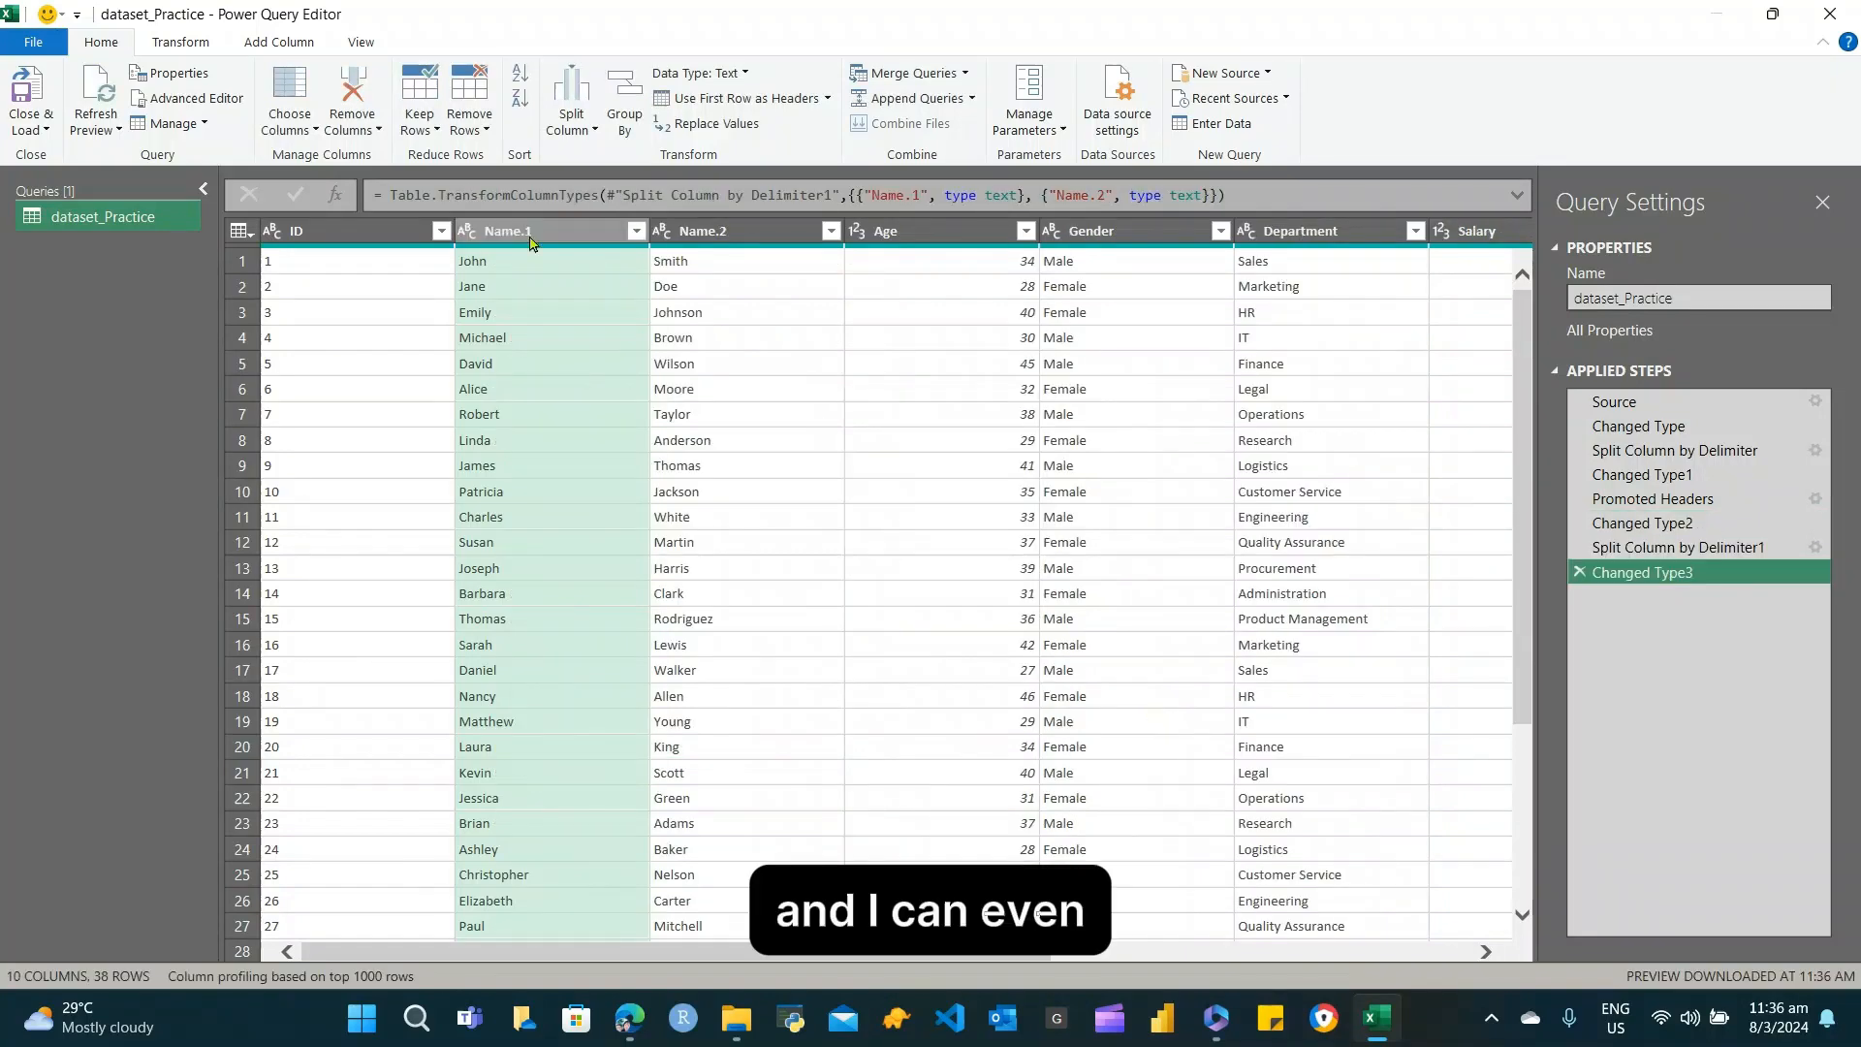
Rename the Name.1 column to "first Name" and the Name.2 column to "Last Name"
right_click(530, 241)
double_click(505, 230)
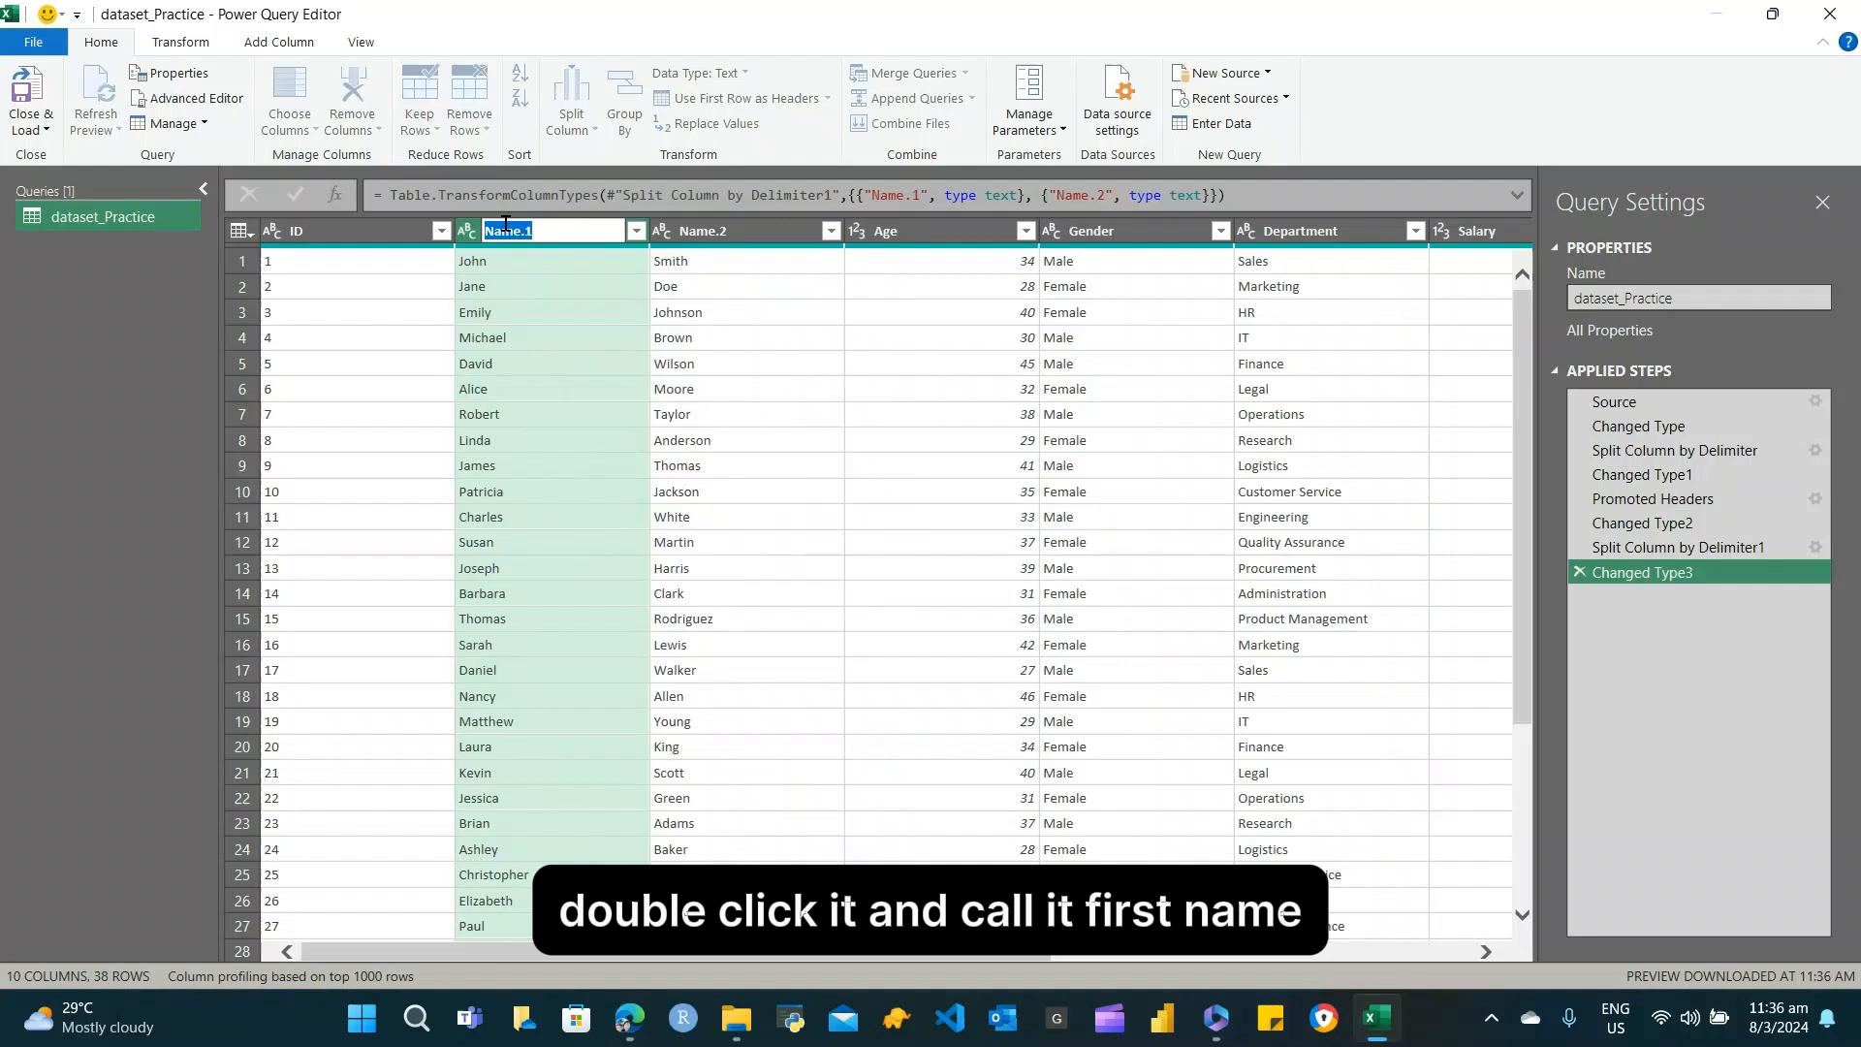
type("first Name")
key("Return")
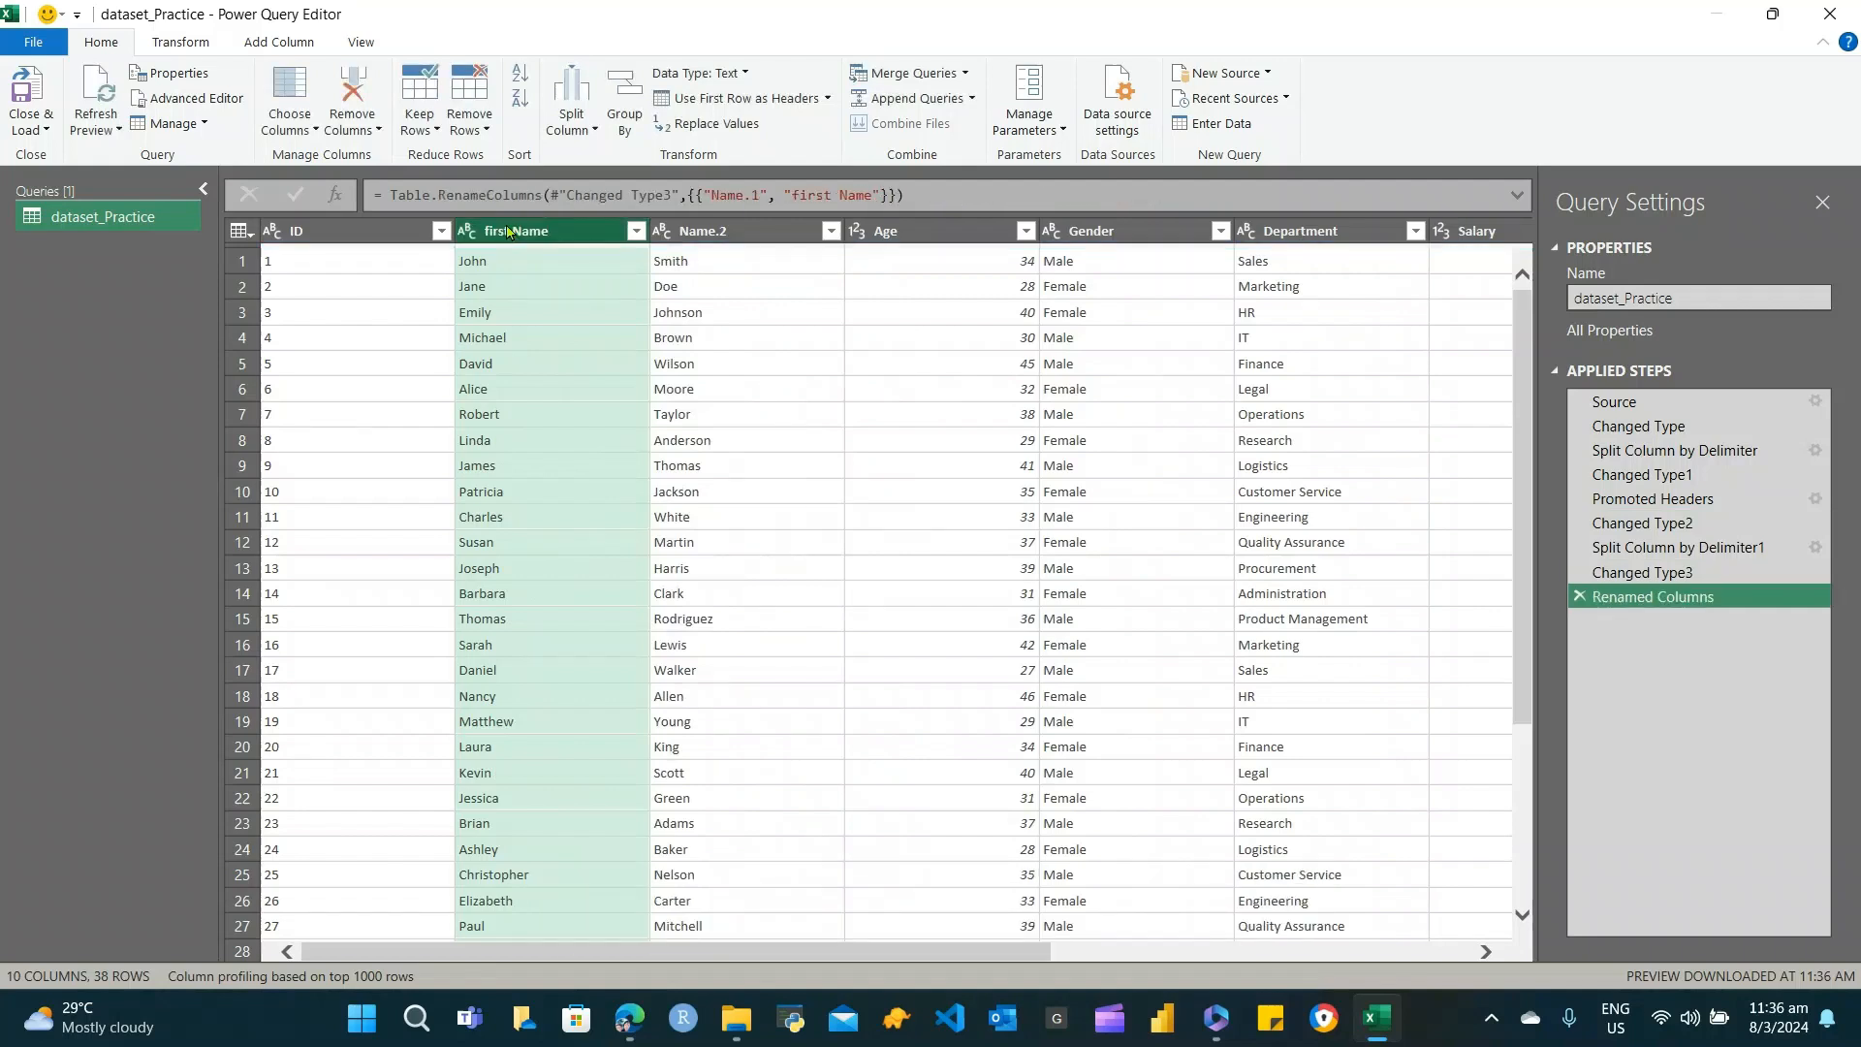
double_click(739, 230)
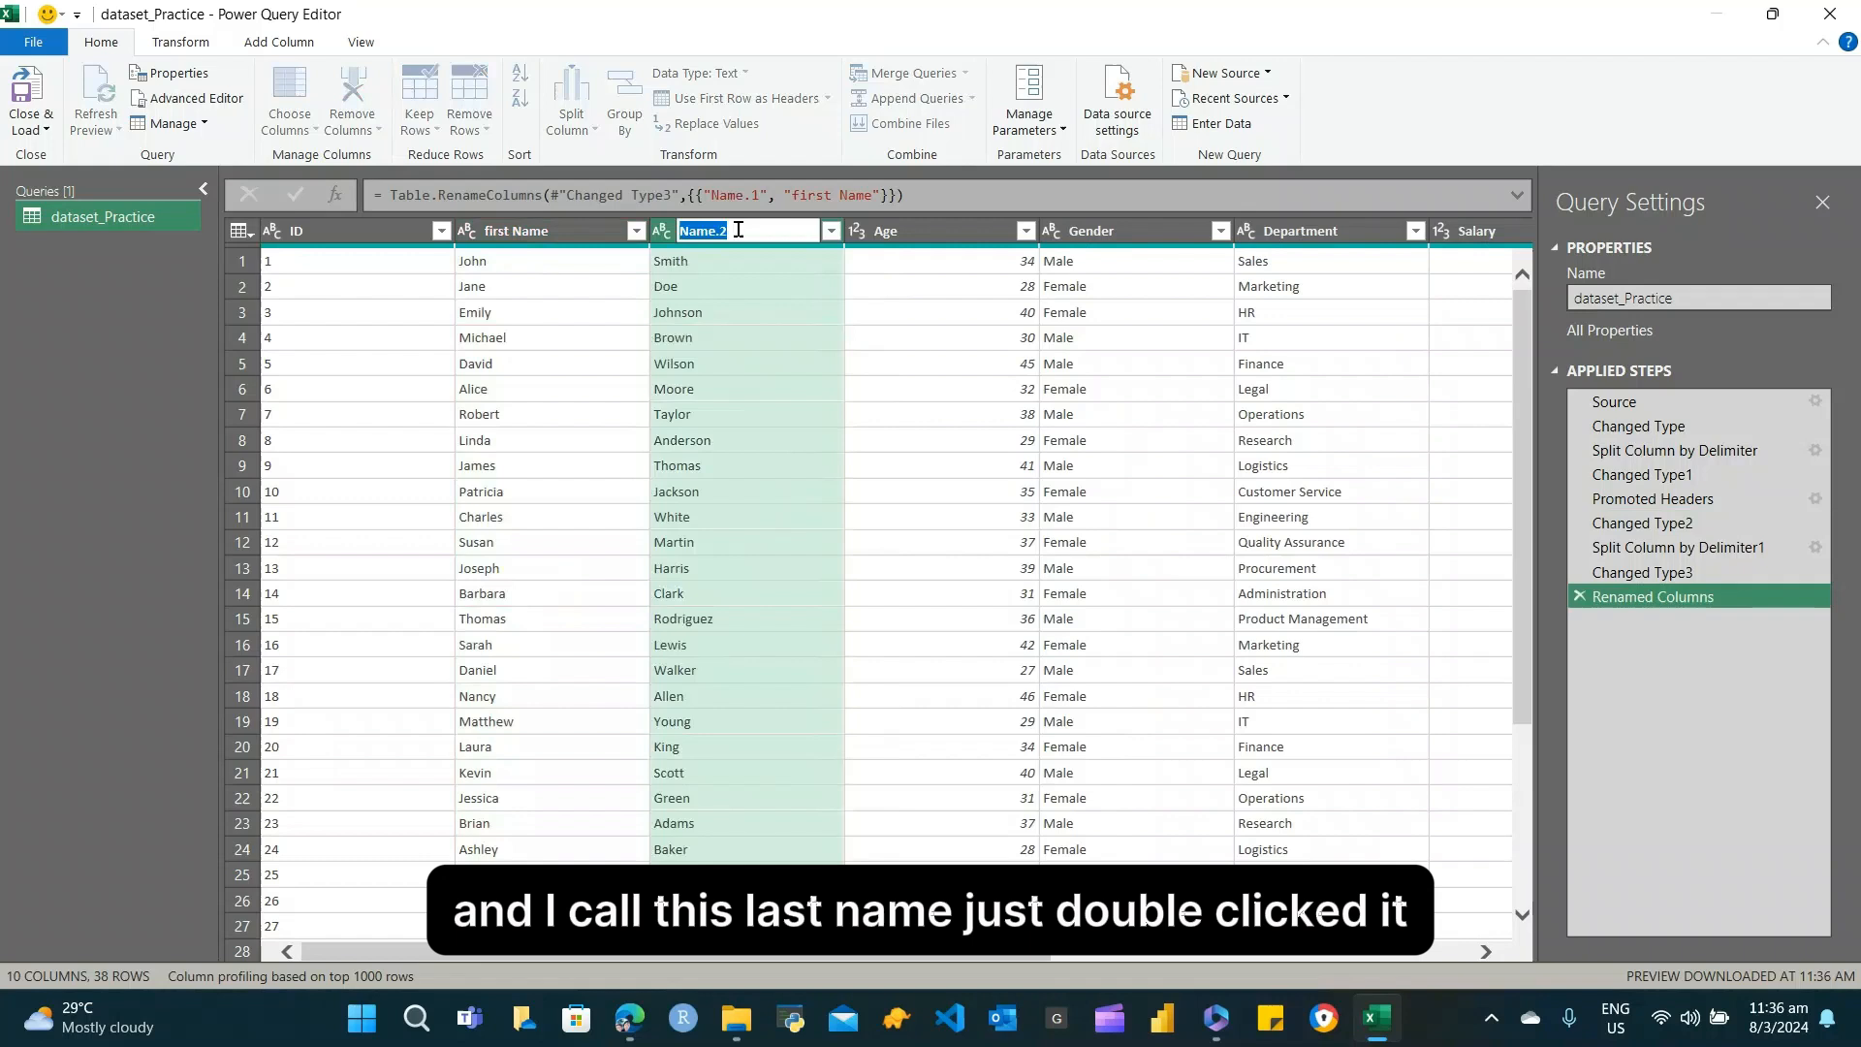
type("Last Name")
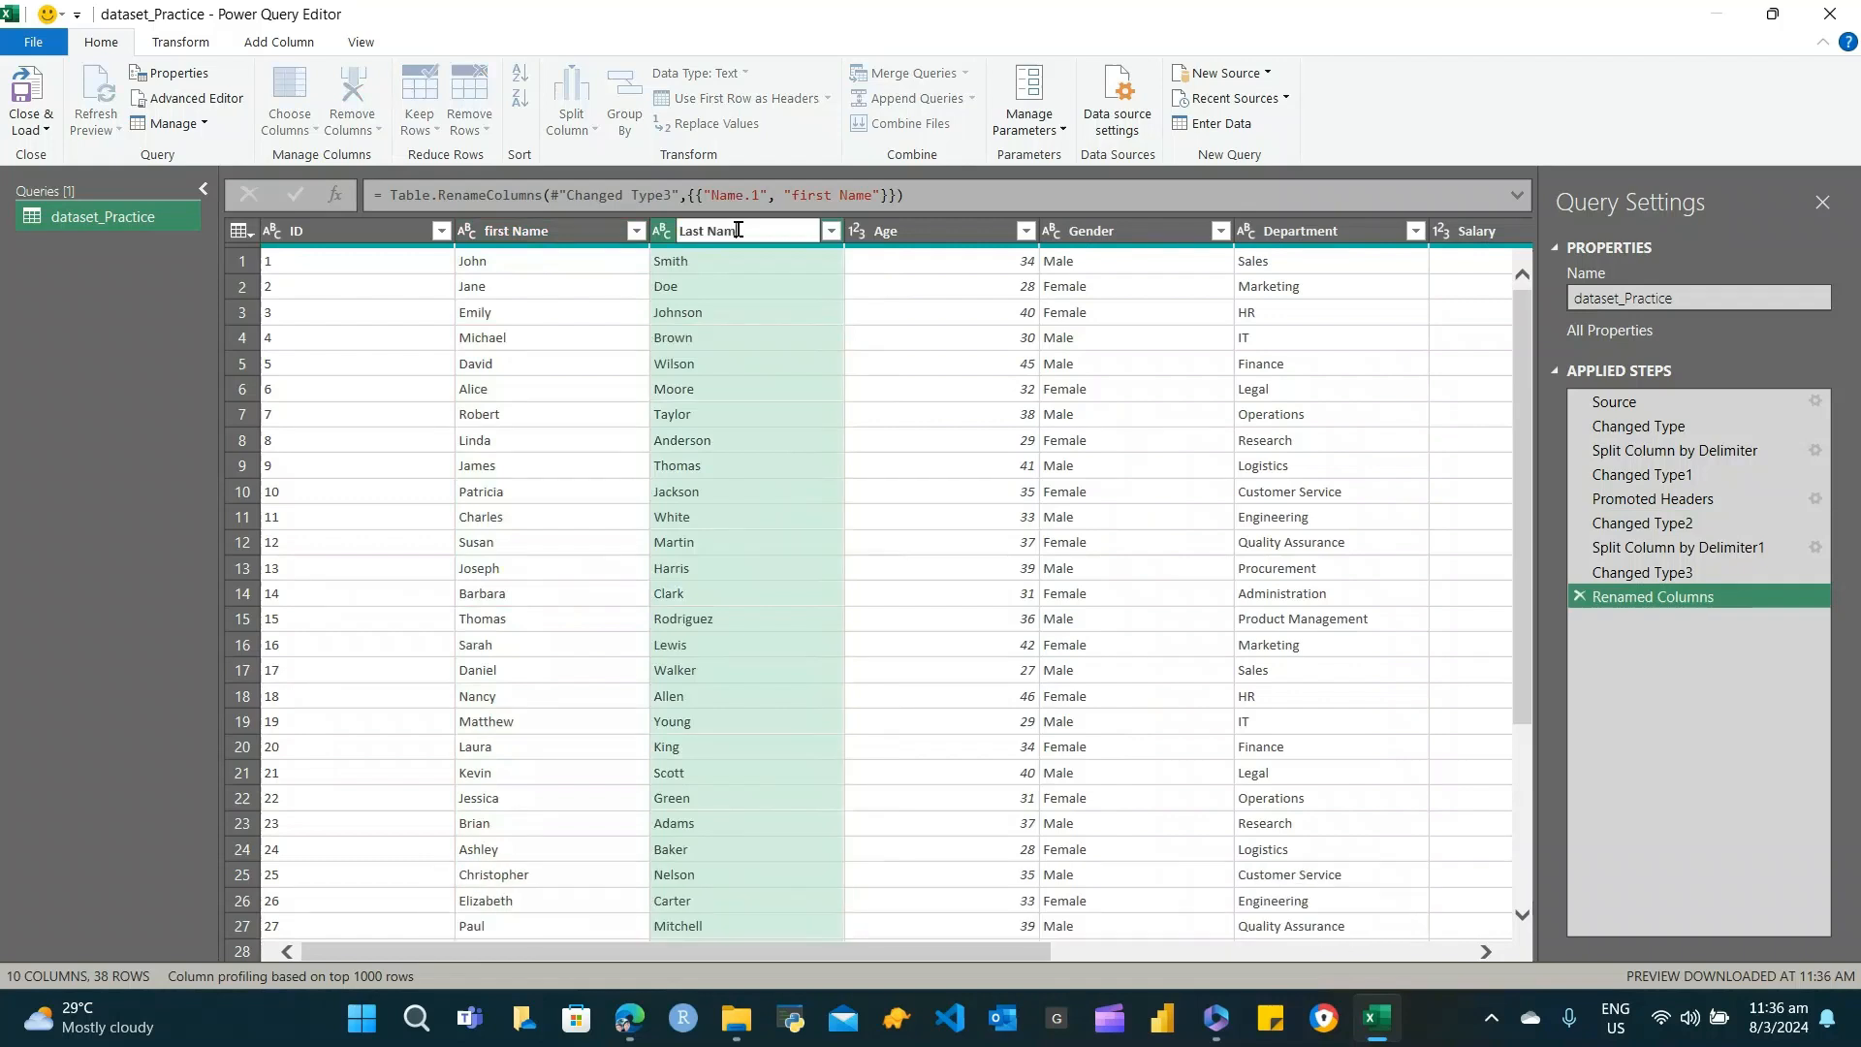
key("Return")
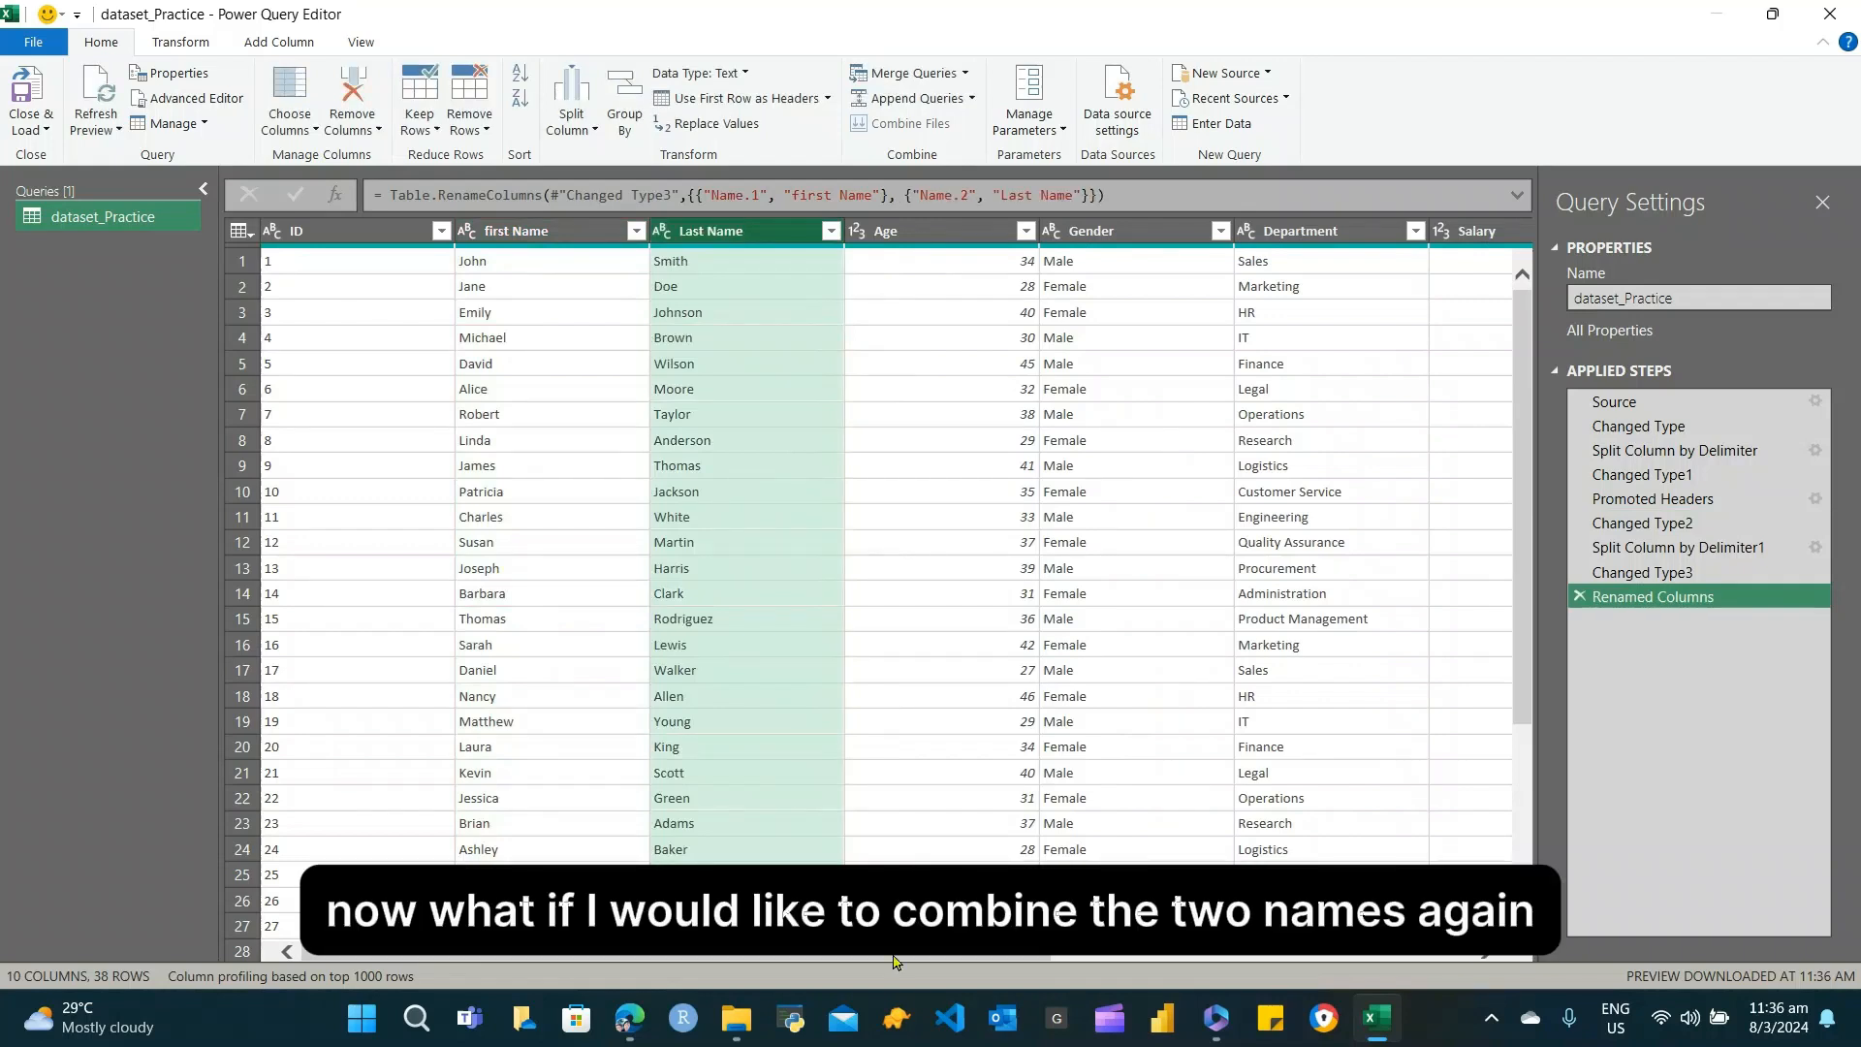
Start a new column from examples based on a selection, with first Name and Last Name as the source columns
left_click_drag(885, 956, 652, 981)
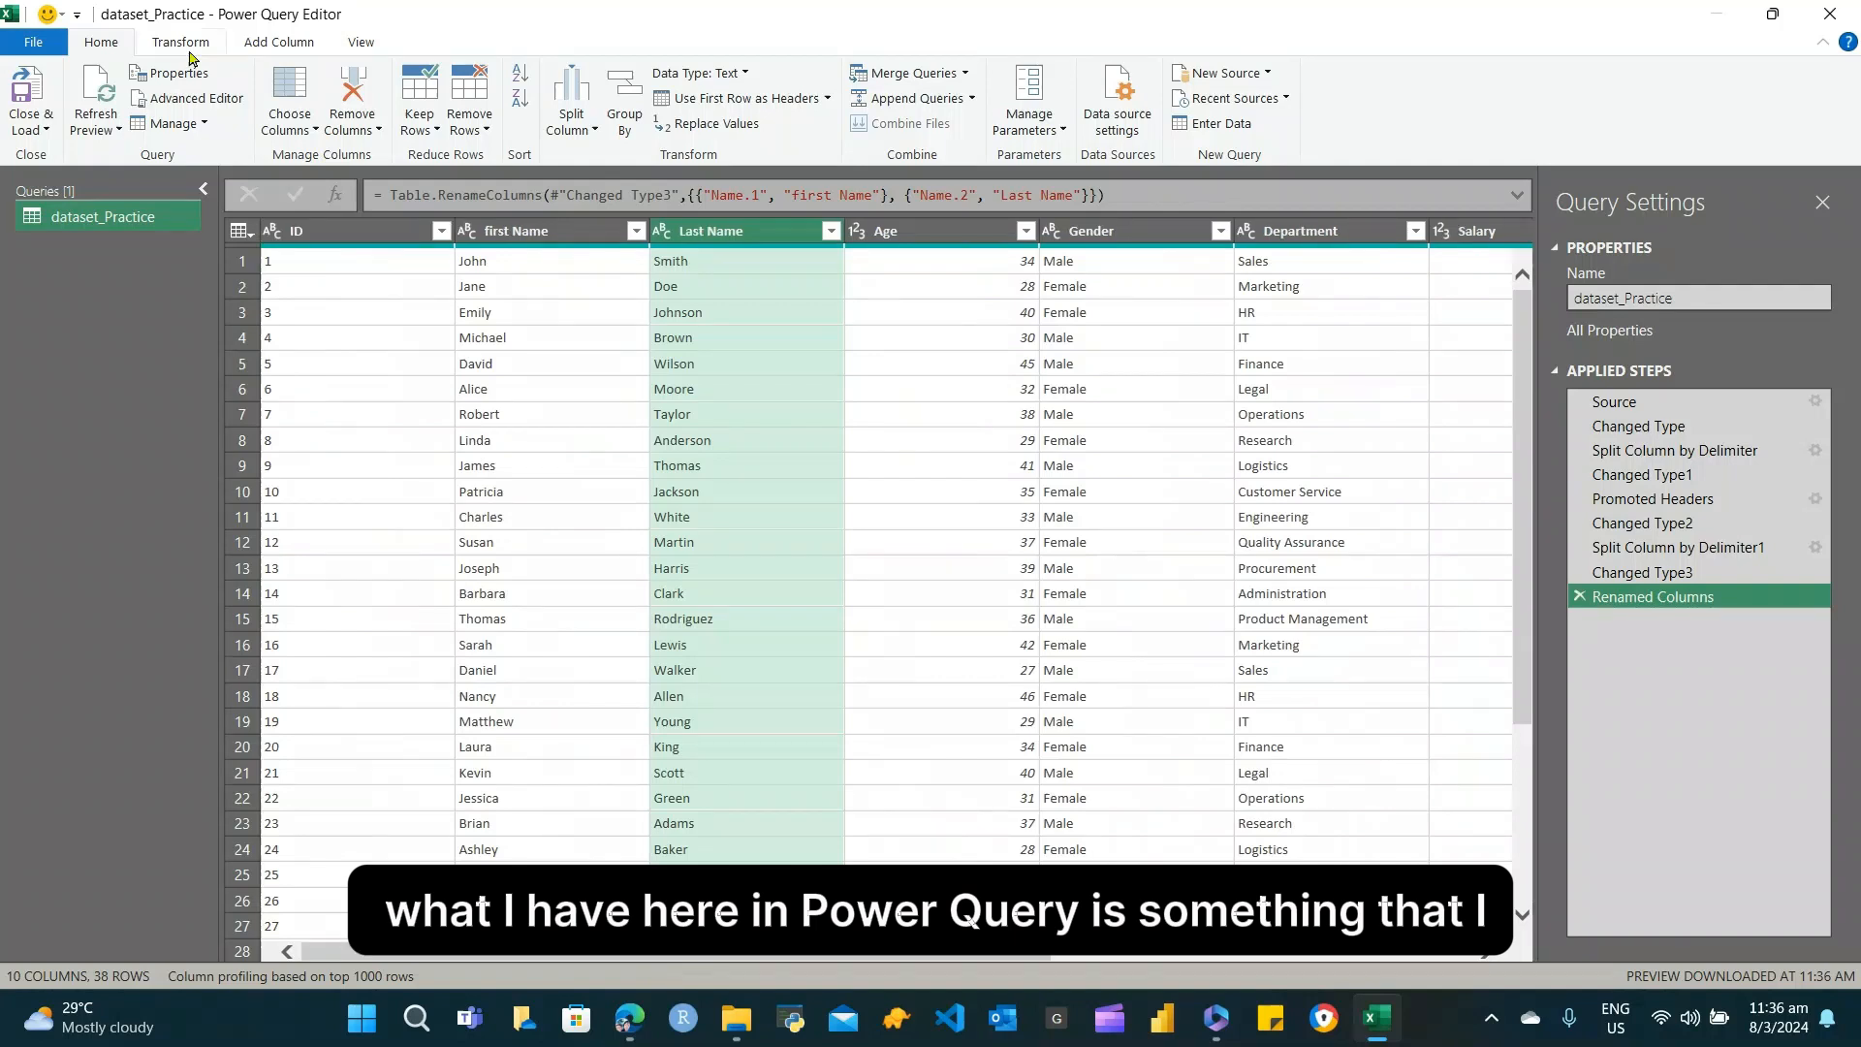
left_click(246, 50)
left_click(38, 124)
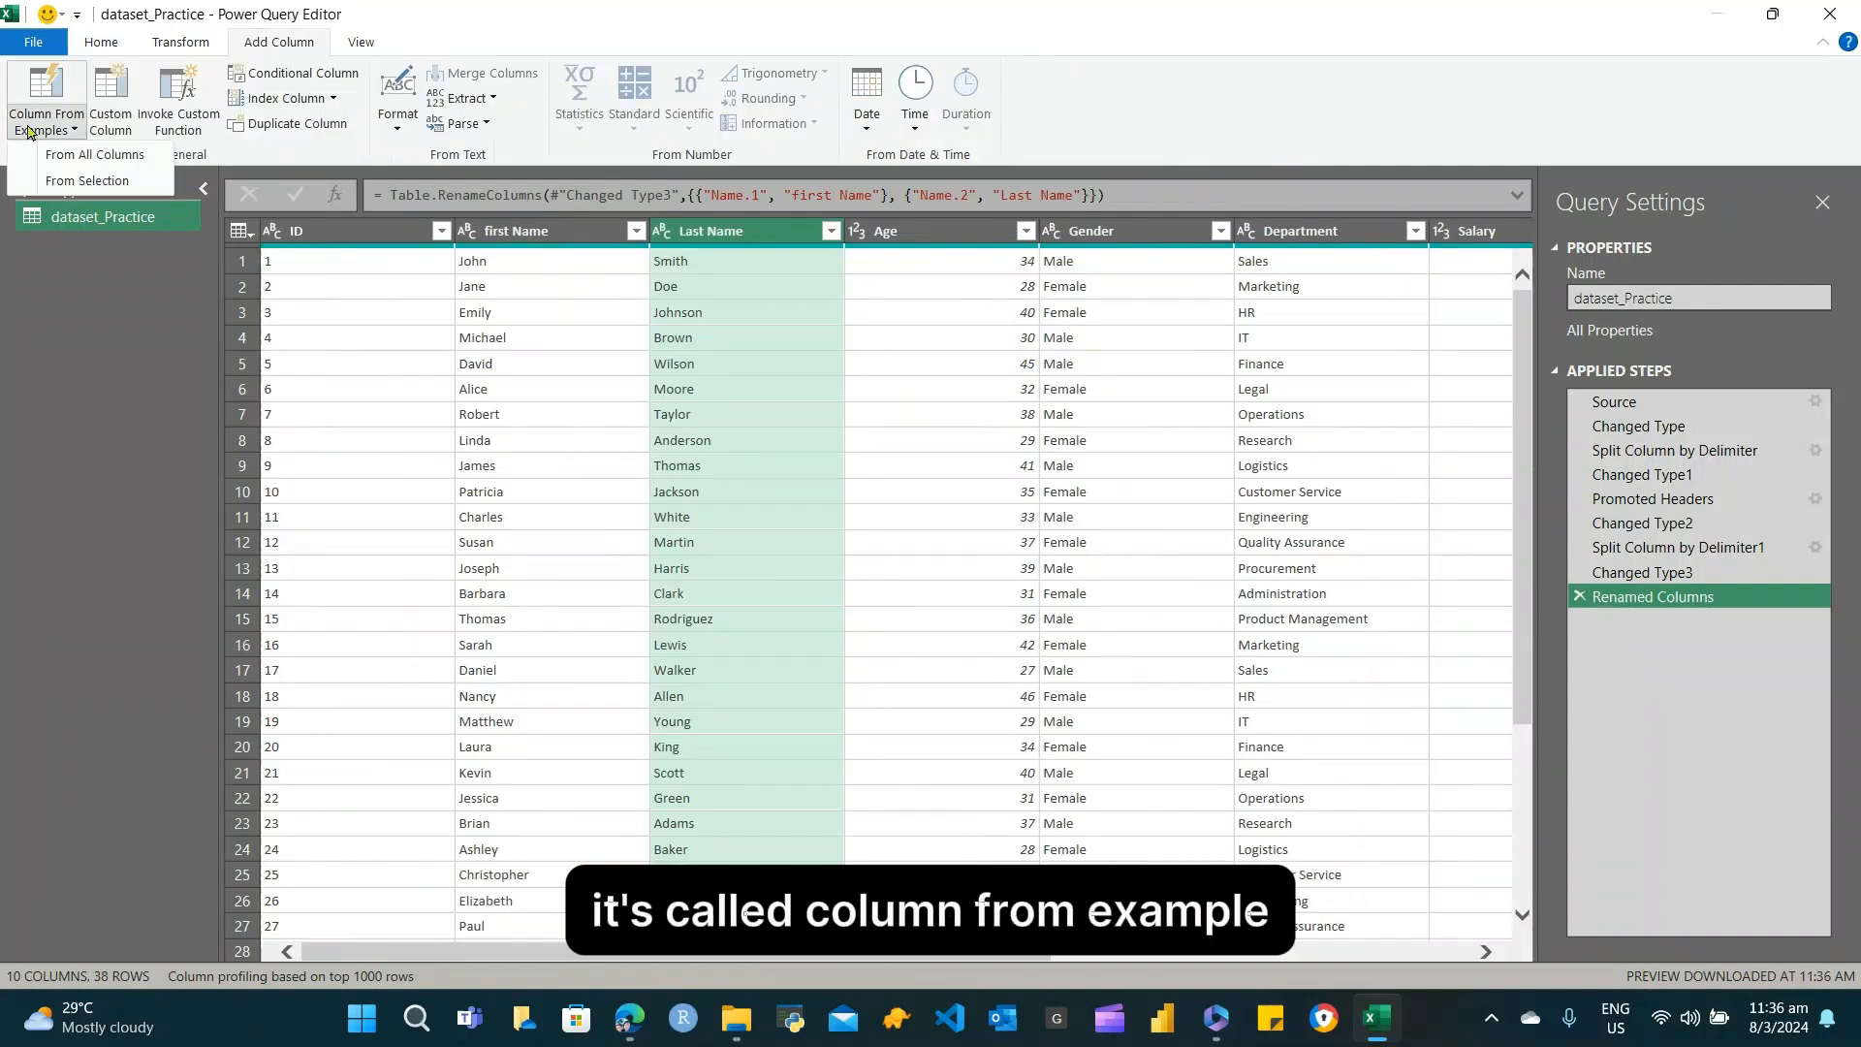
left_click(78, 182)
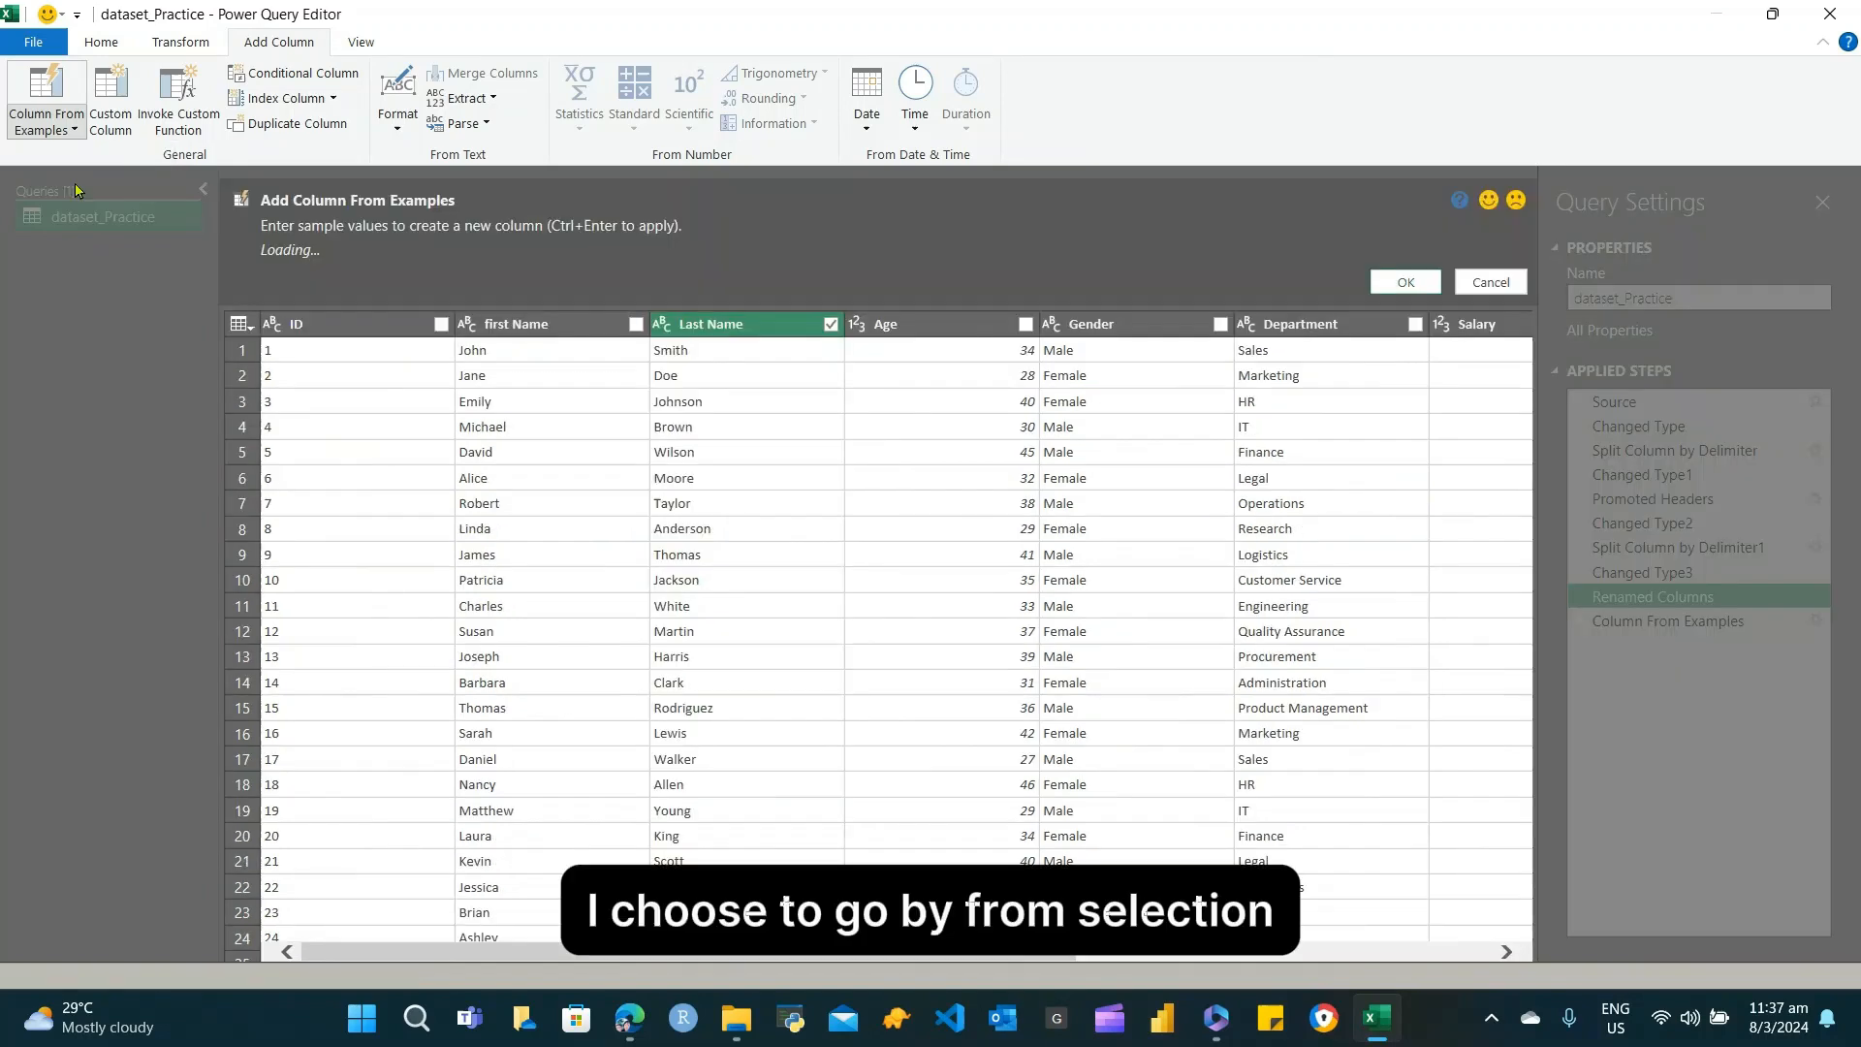
left_click(635, 311)
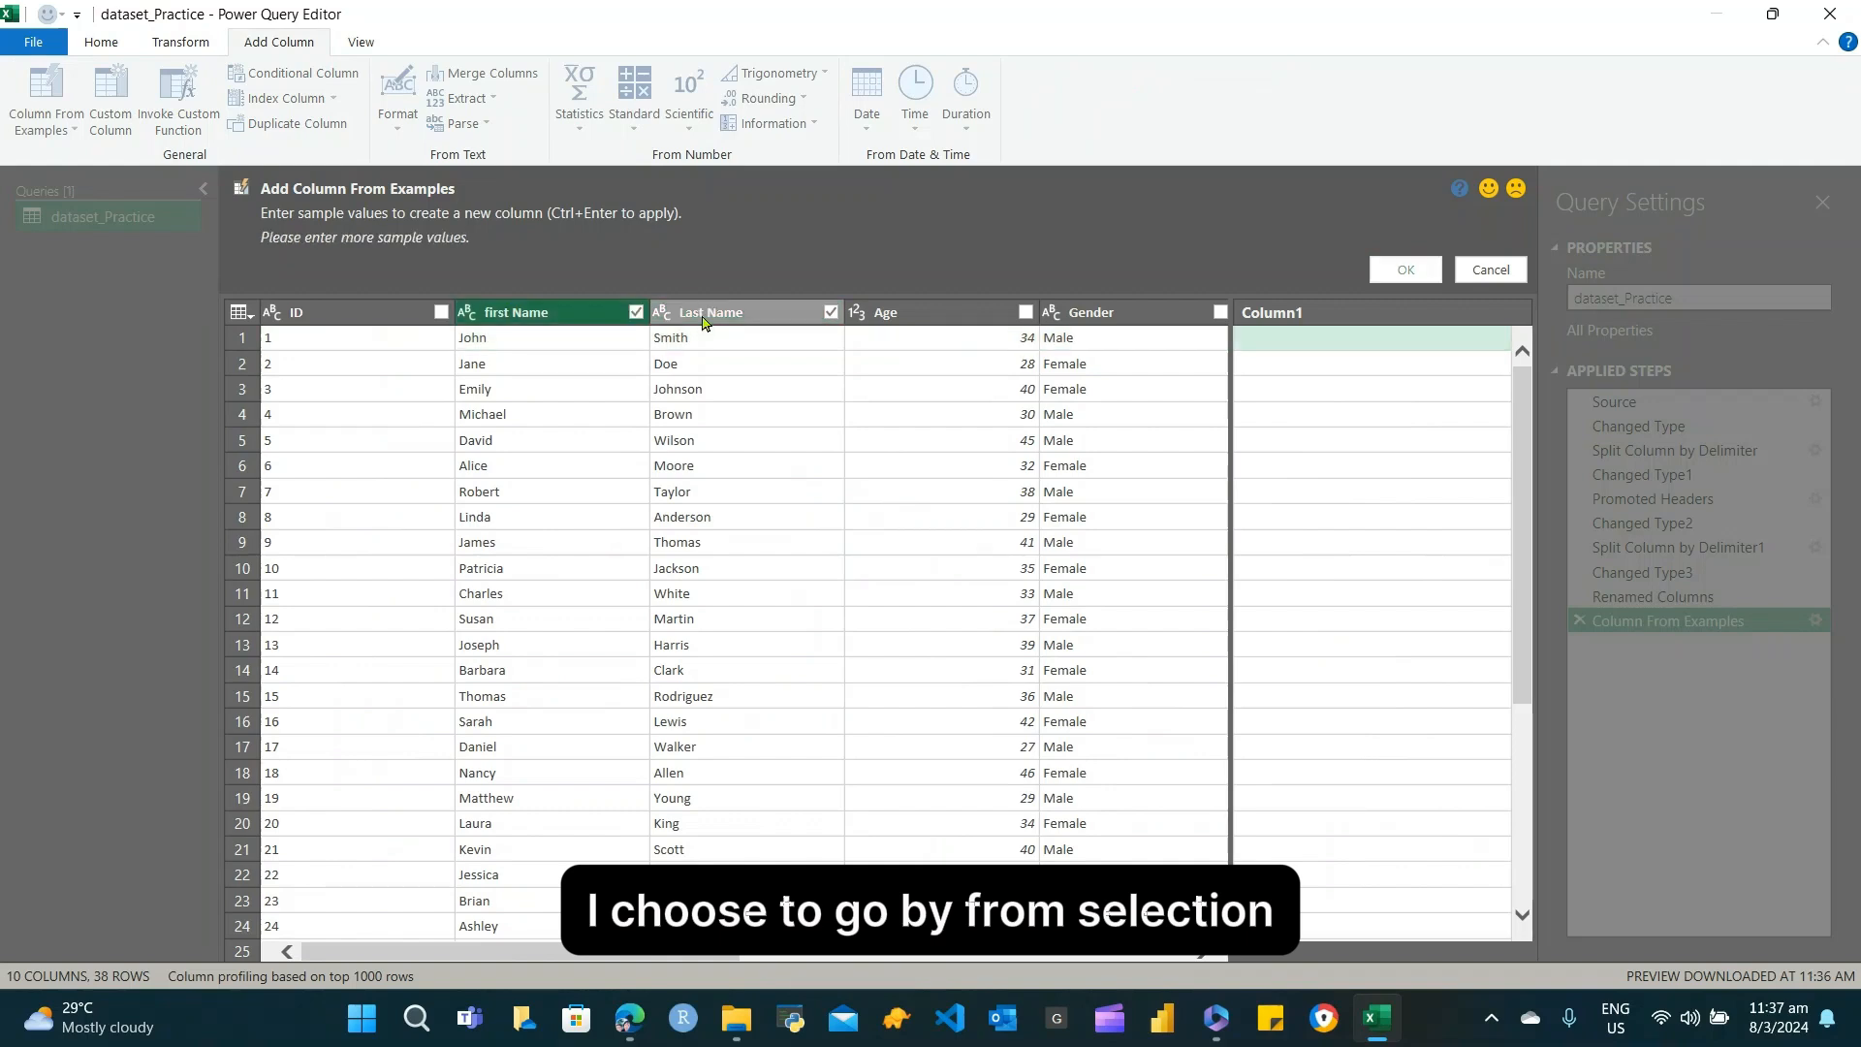
Give the first row's first and last name, separated by a comma and a space, as the sample value for the new column
left_click(1415, 340)
type("John")
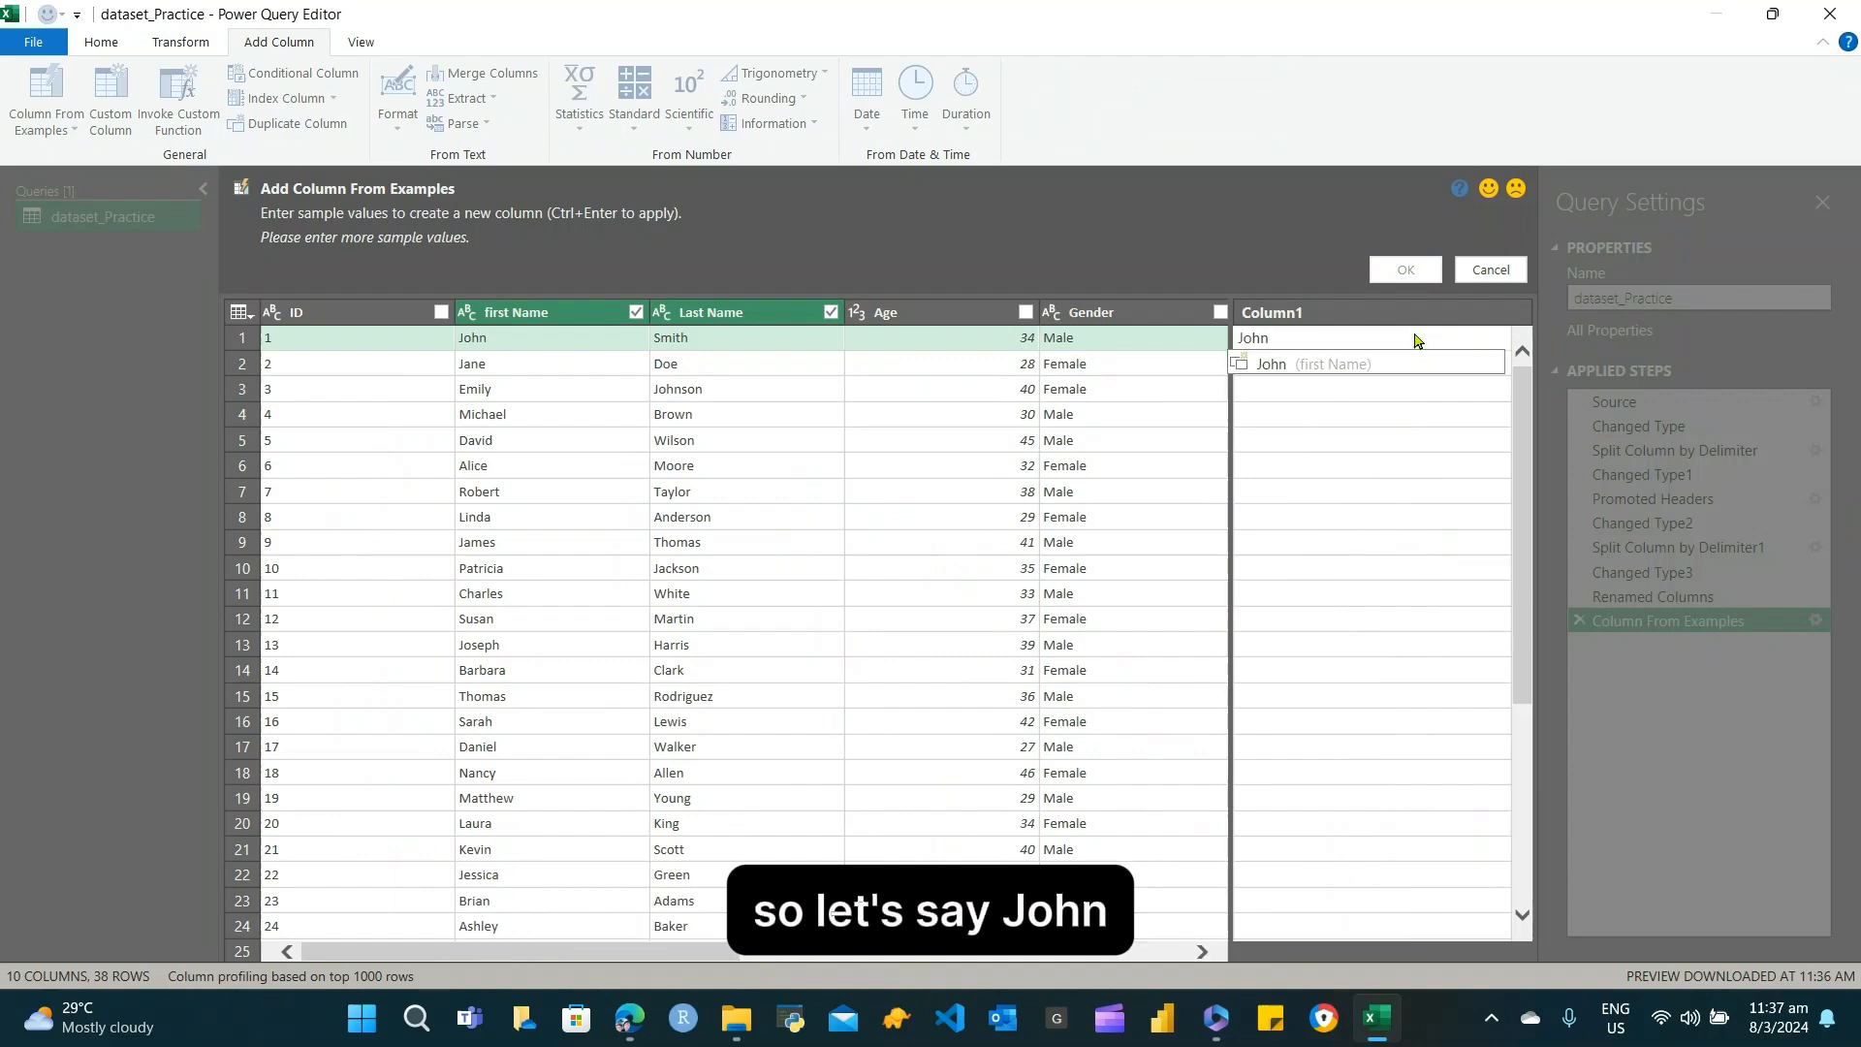
type(",")
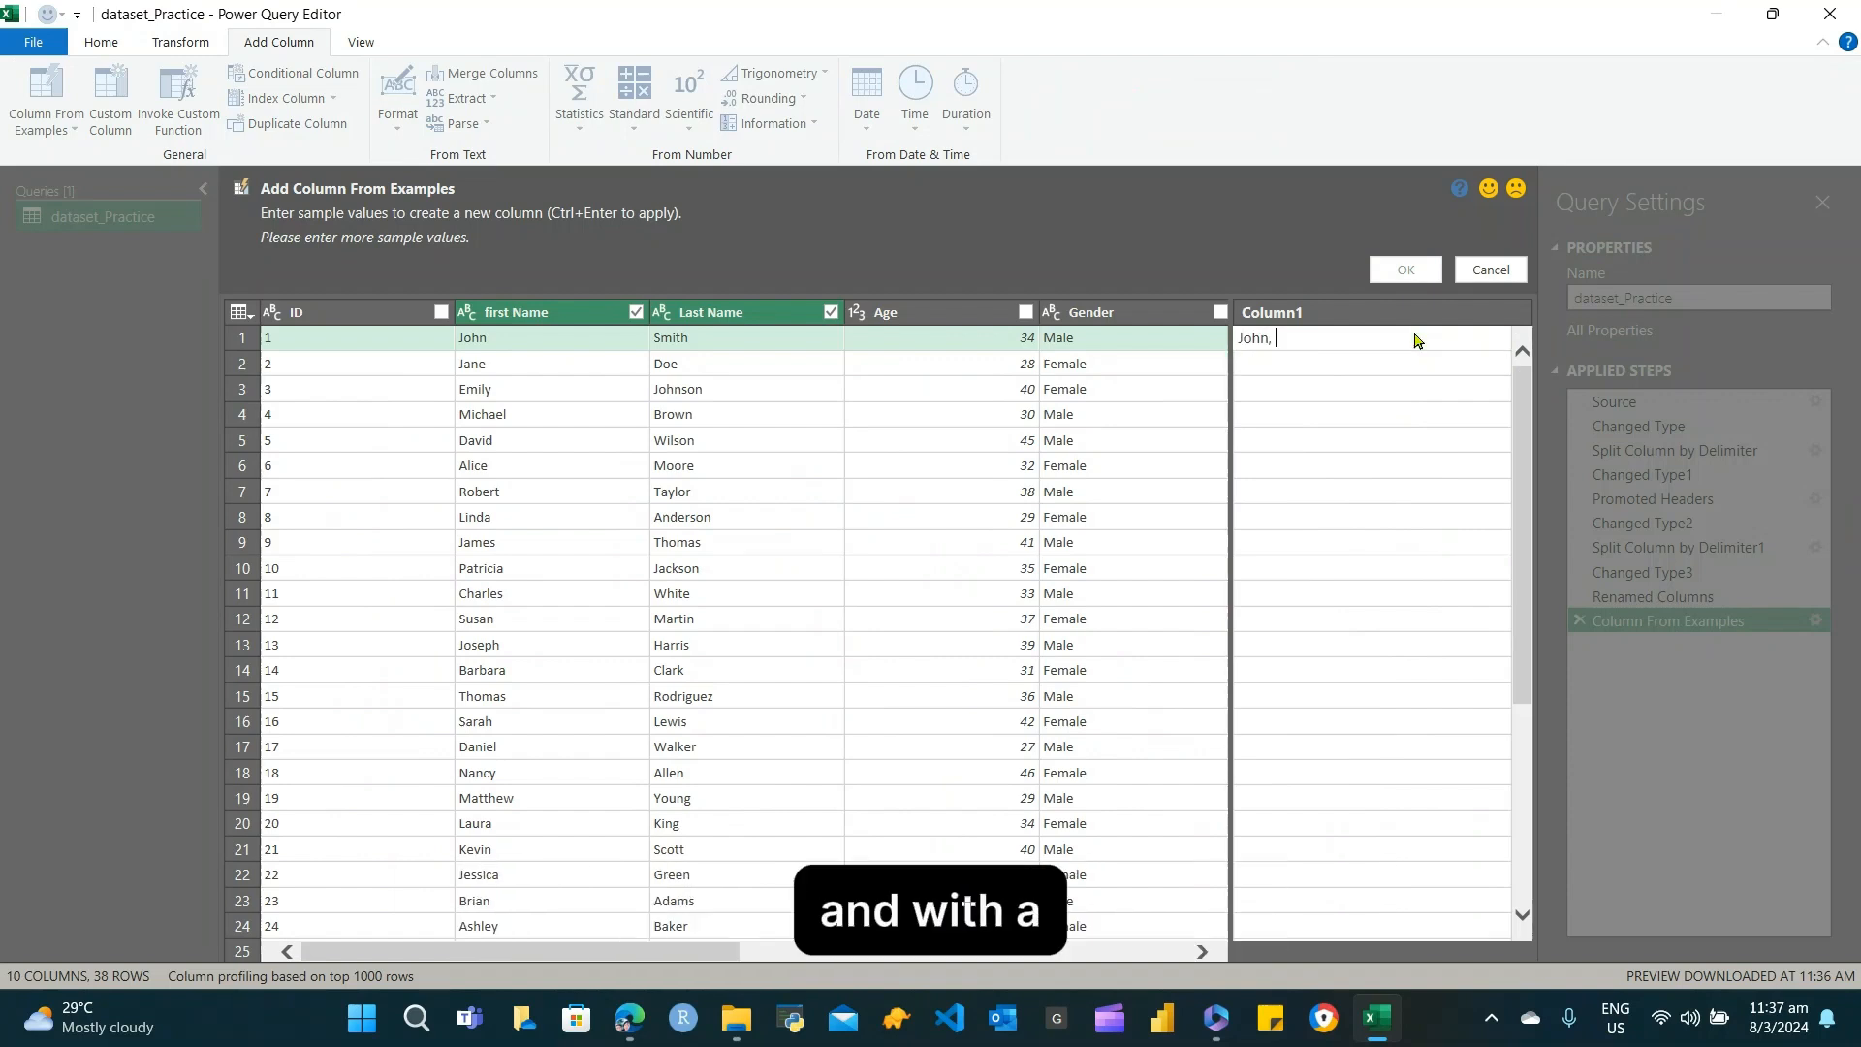
key("Return")
type("S")
key("BackSpace")
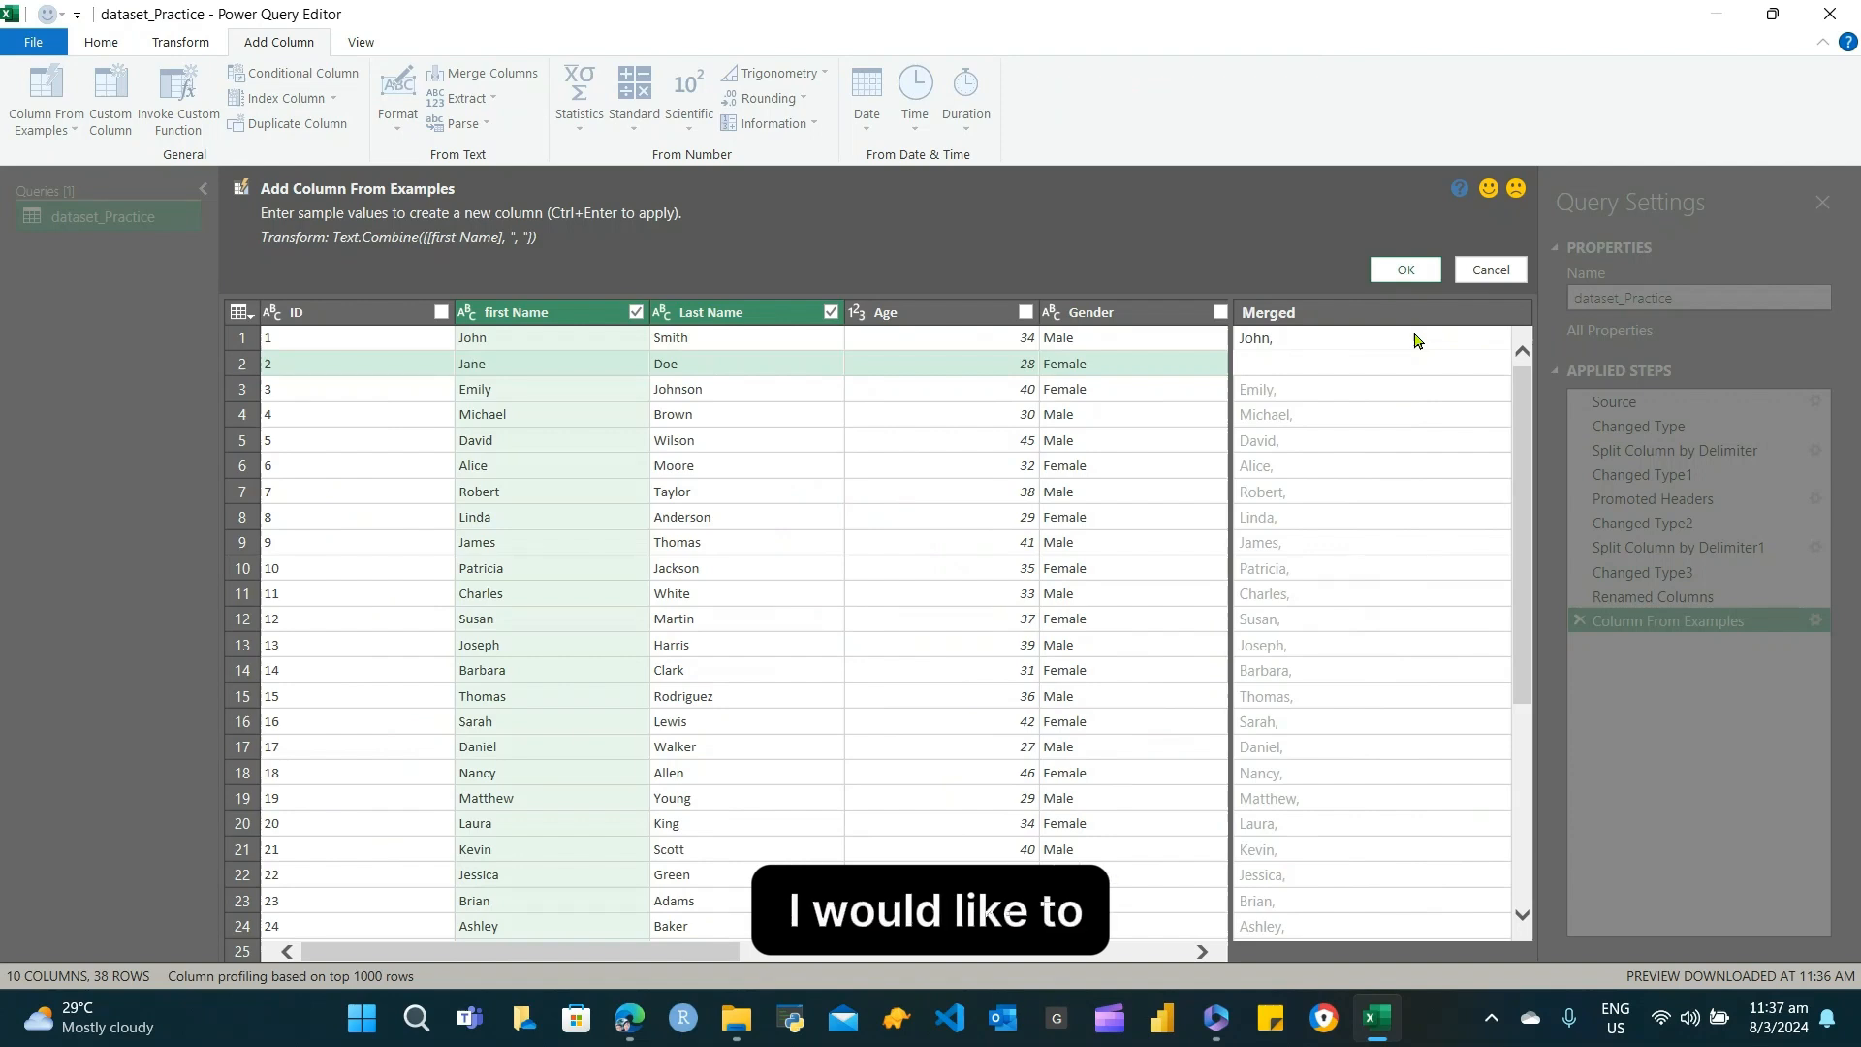
left_click(1414, 340)
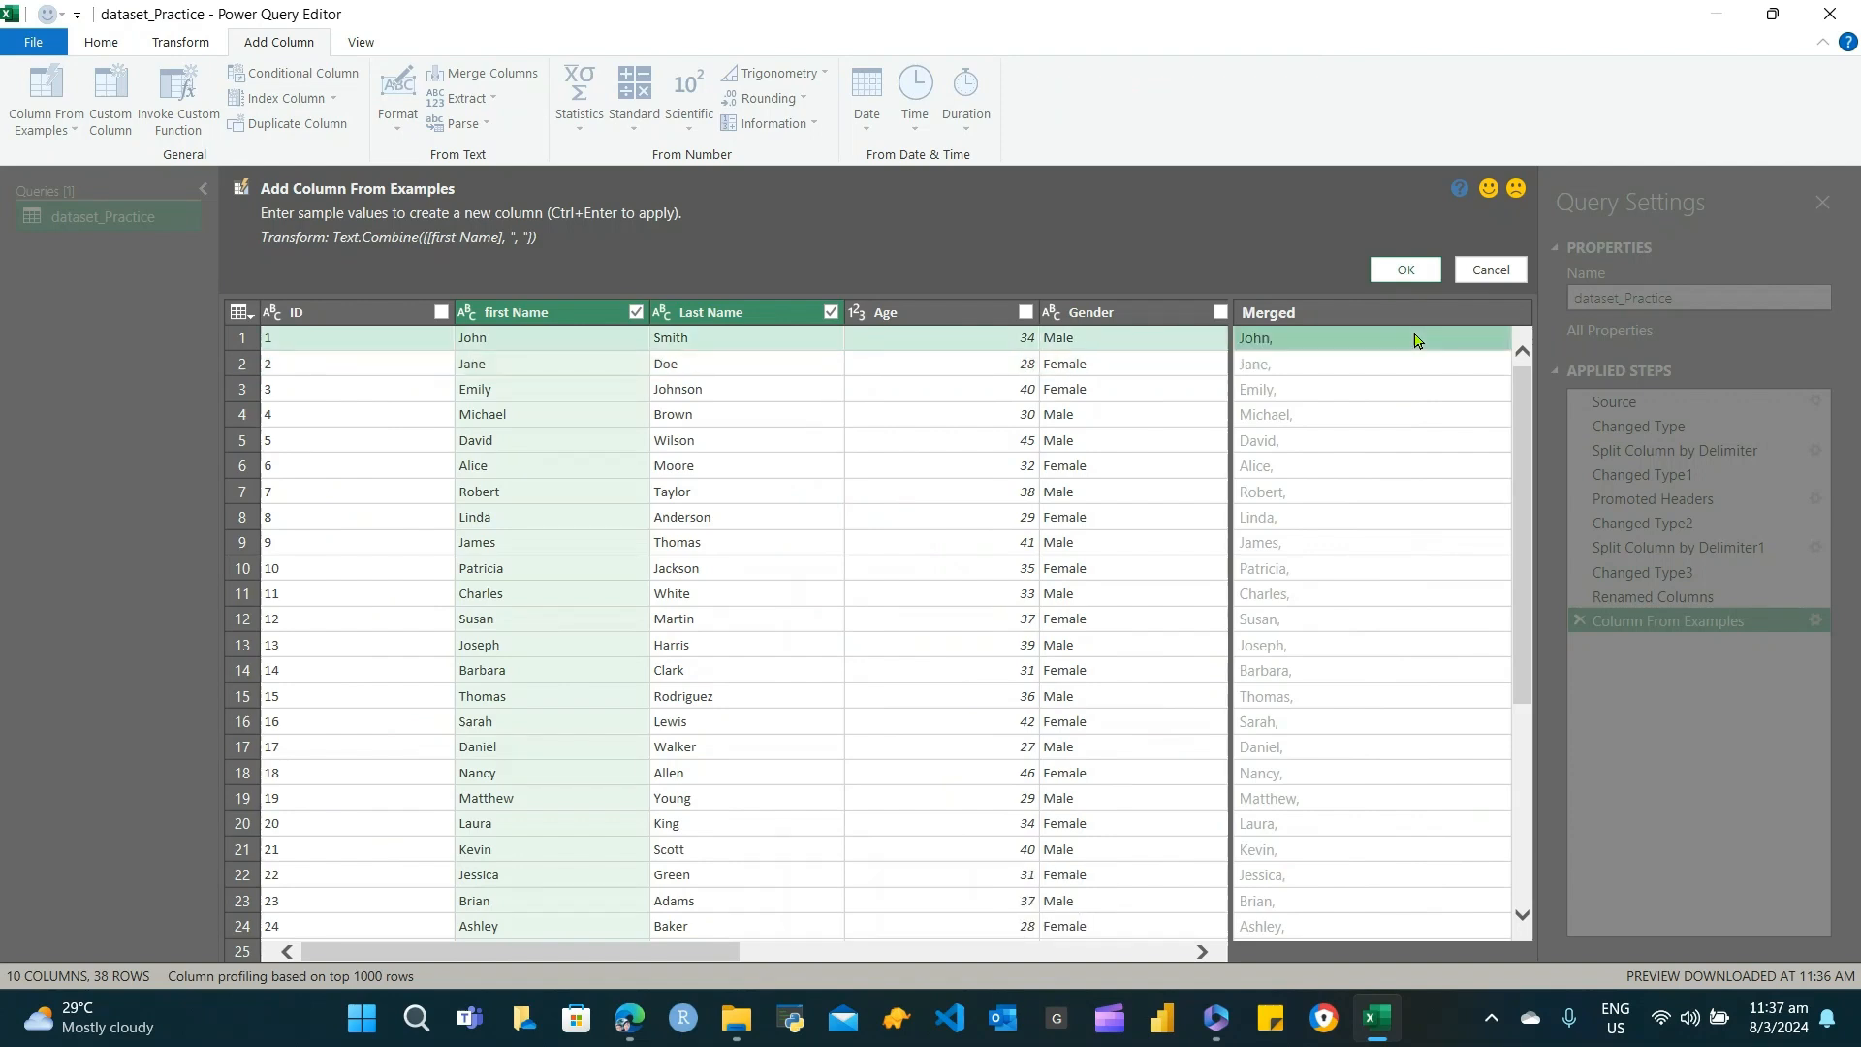
left_click(1407, 337)
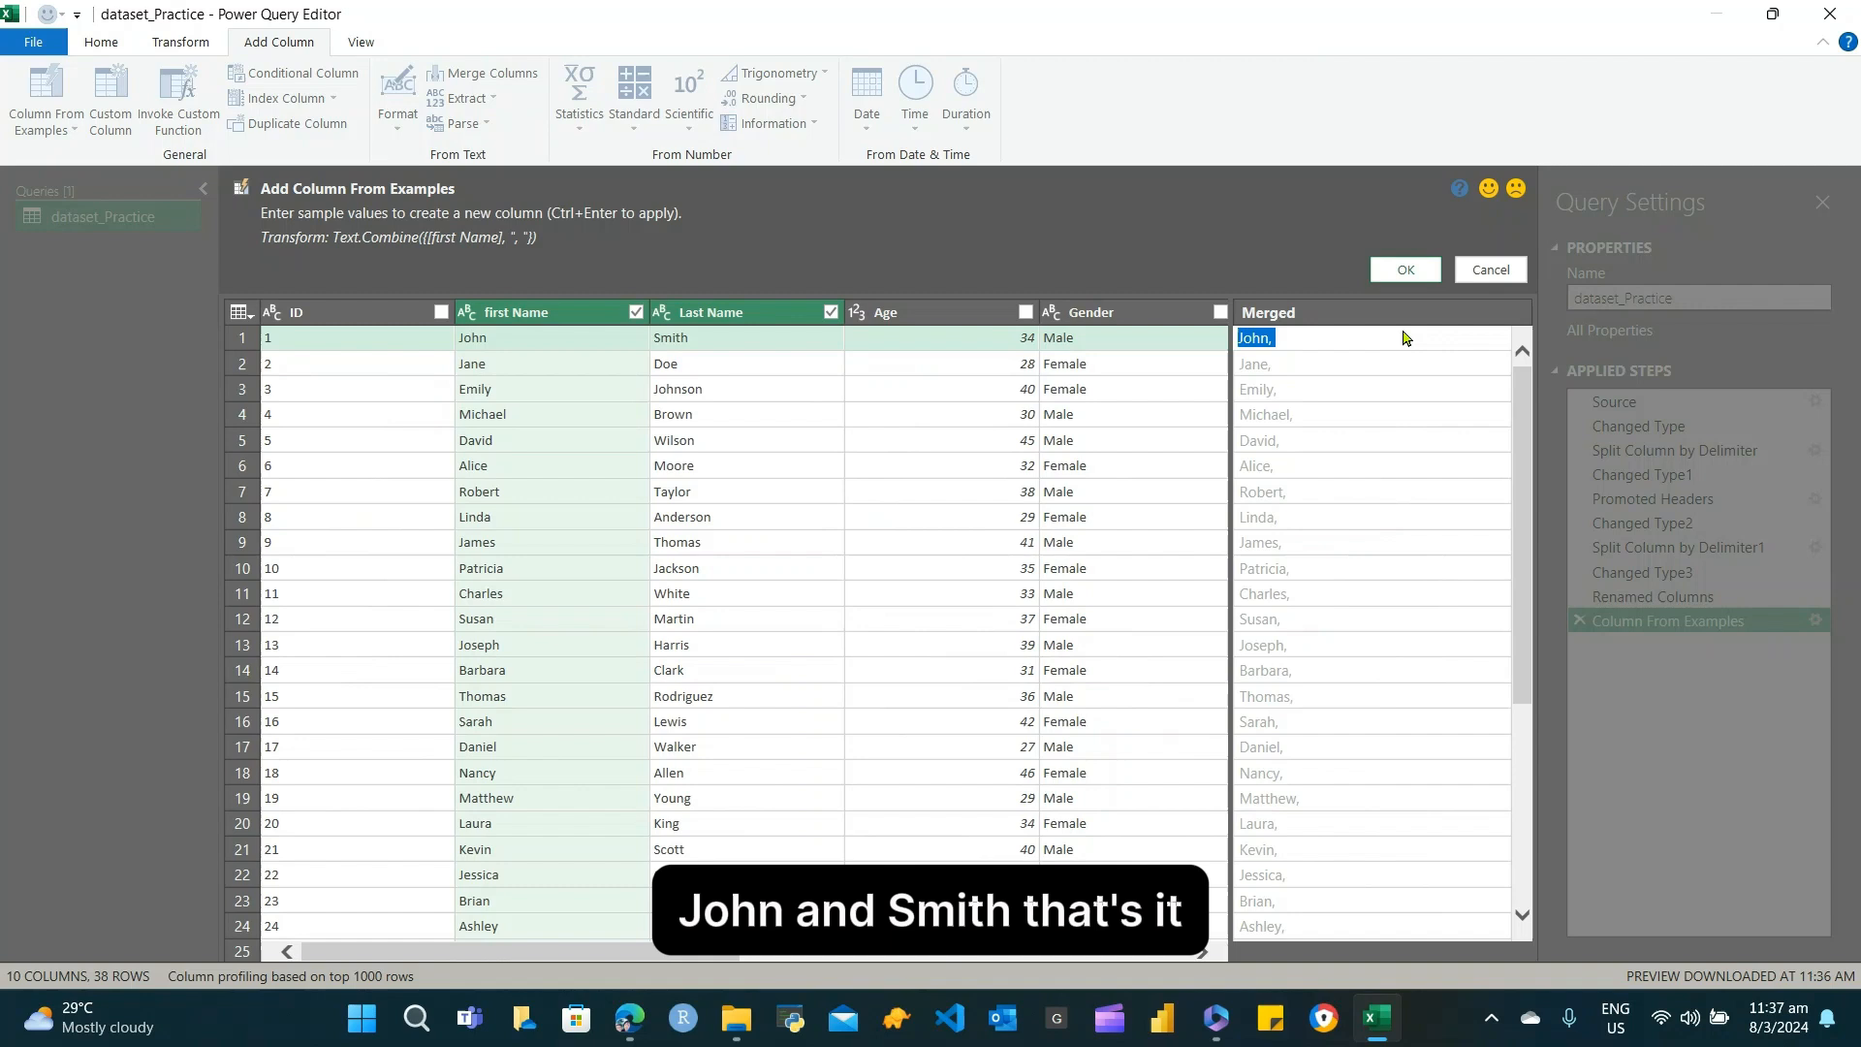
left_click(1407, 338)
type("Smith")
key("Return")
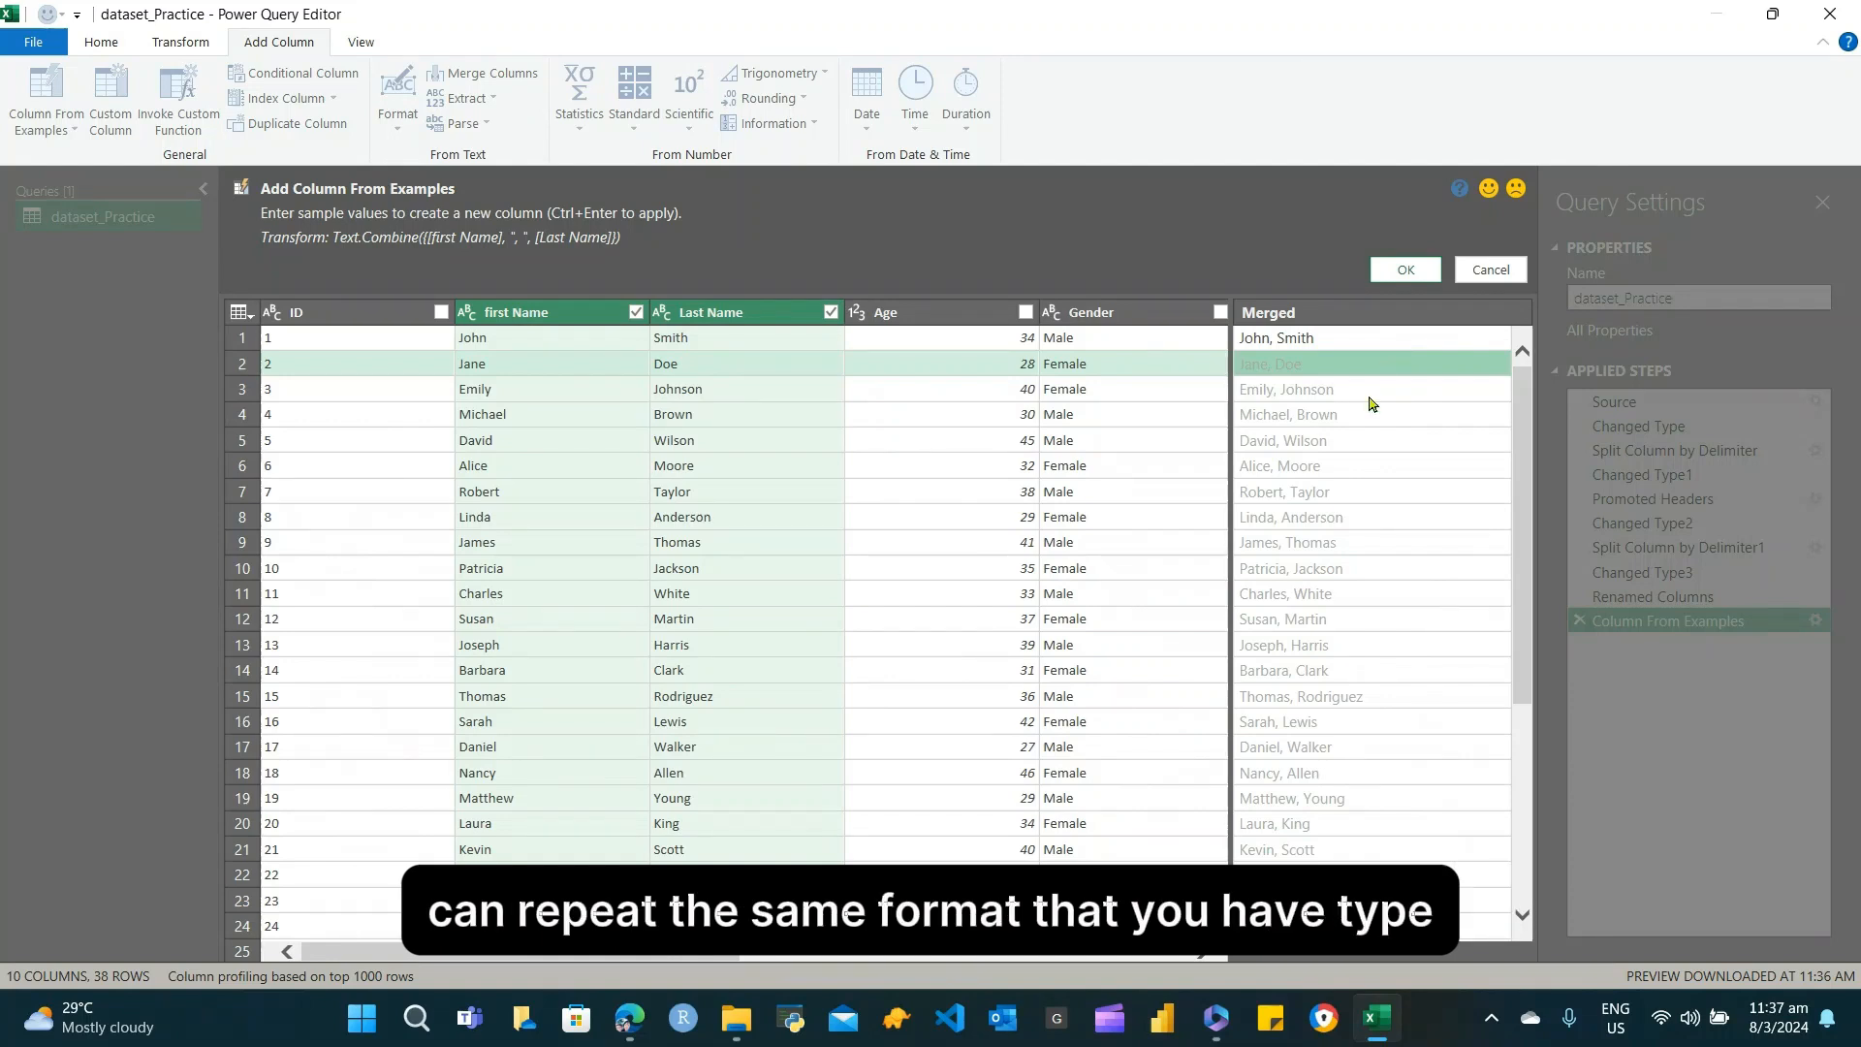
Name the example-based column "first, Last Name" and add it to the table
double_click(1332, 314)
type("f")
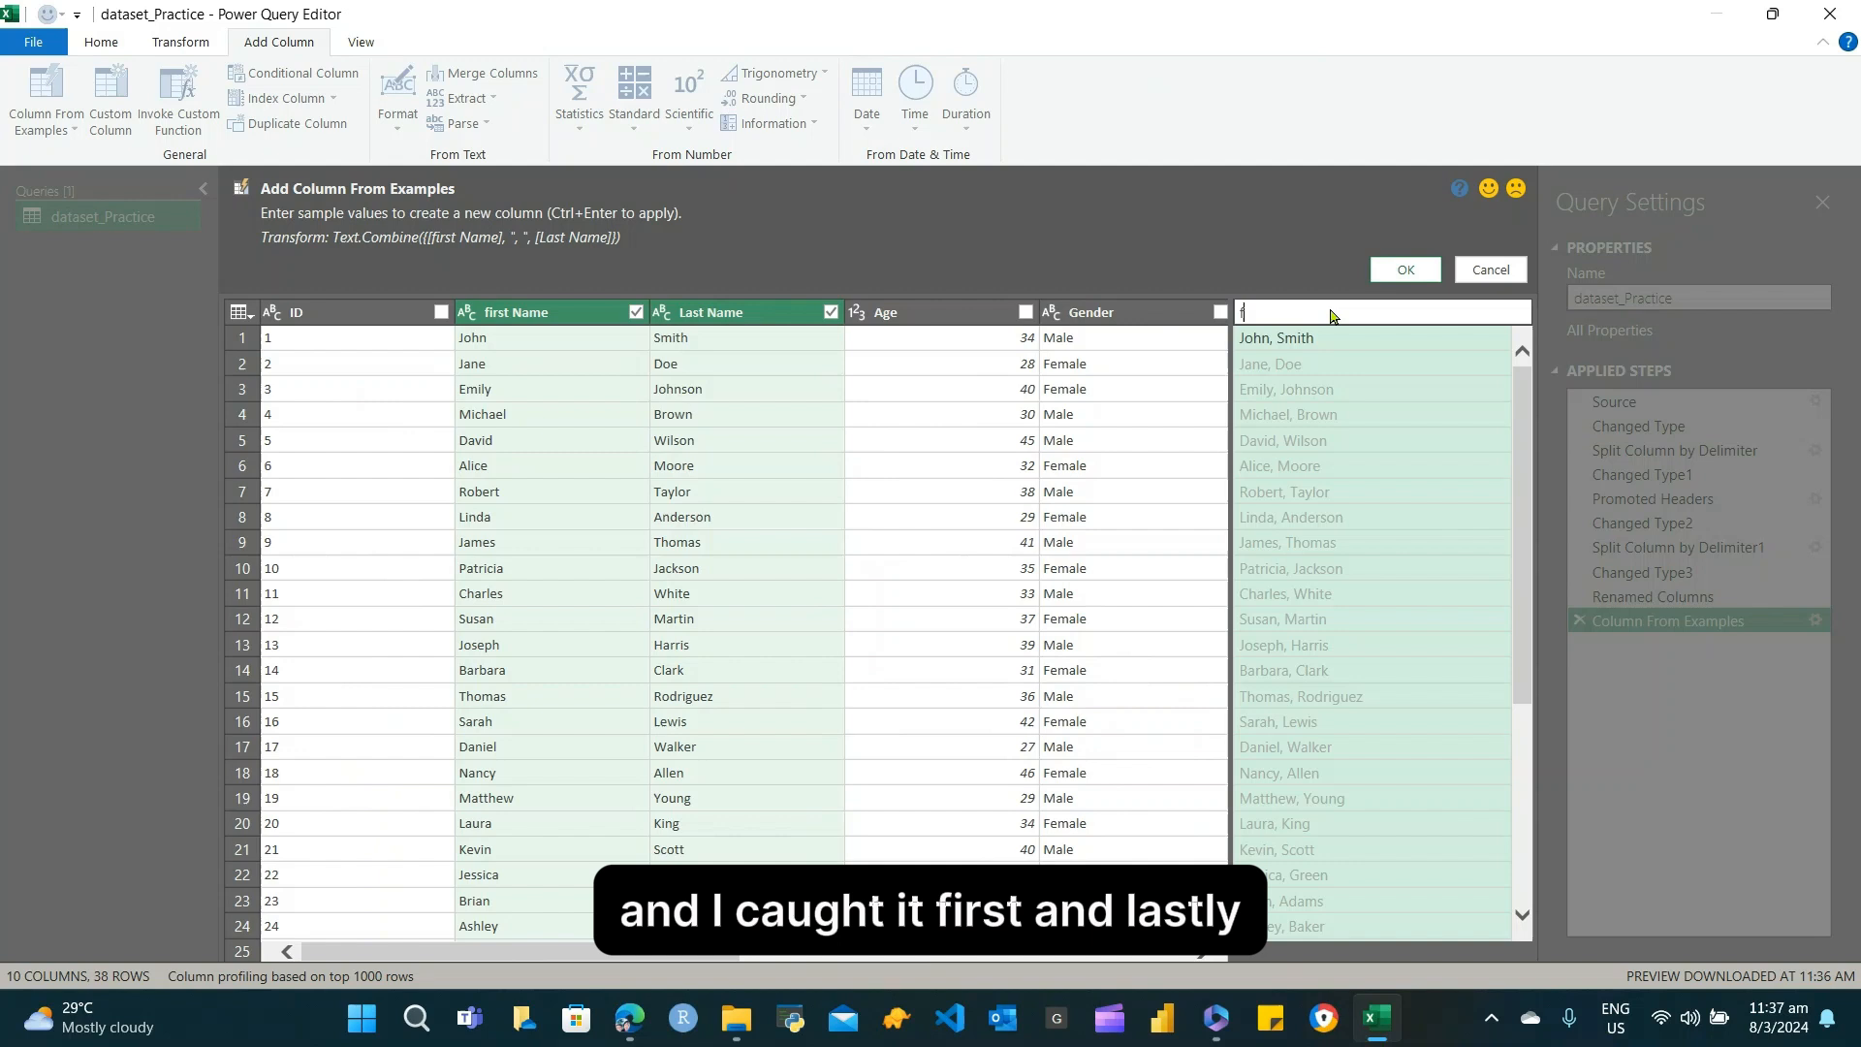
type("irst, Last ")
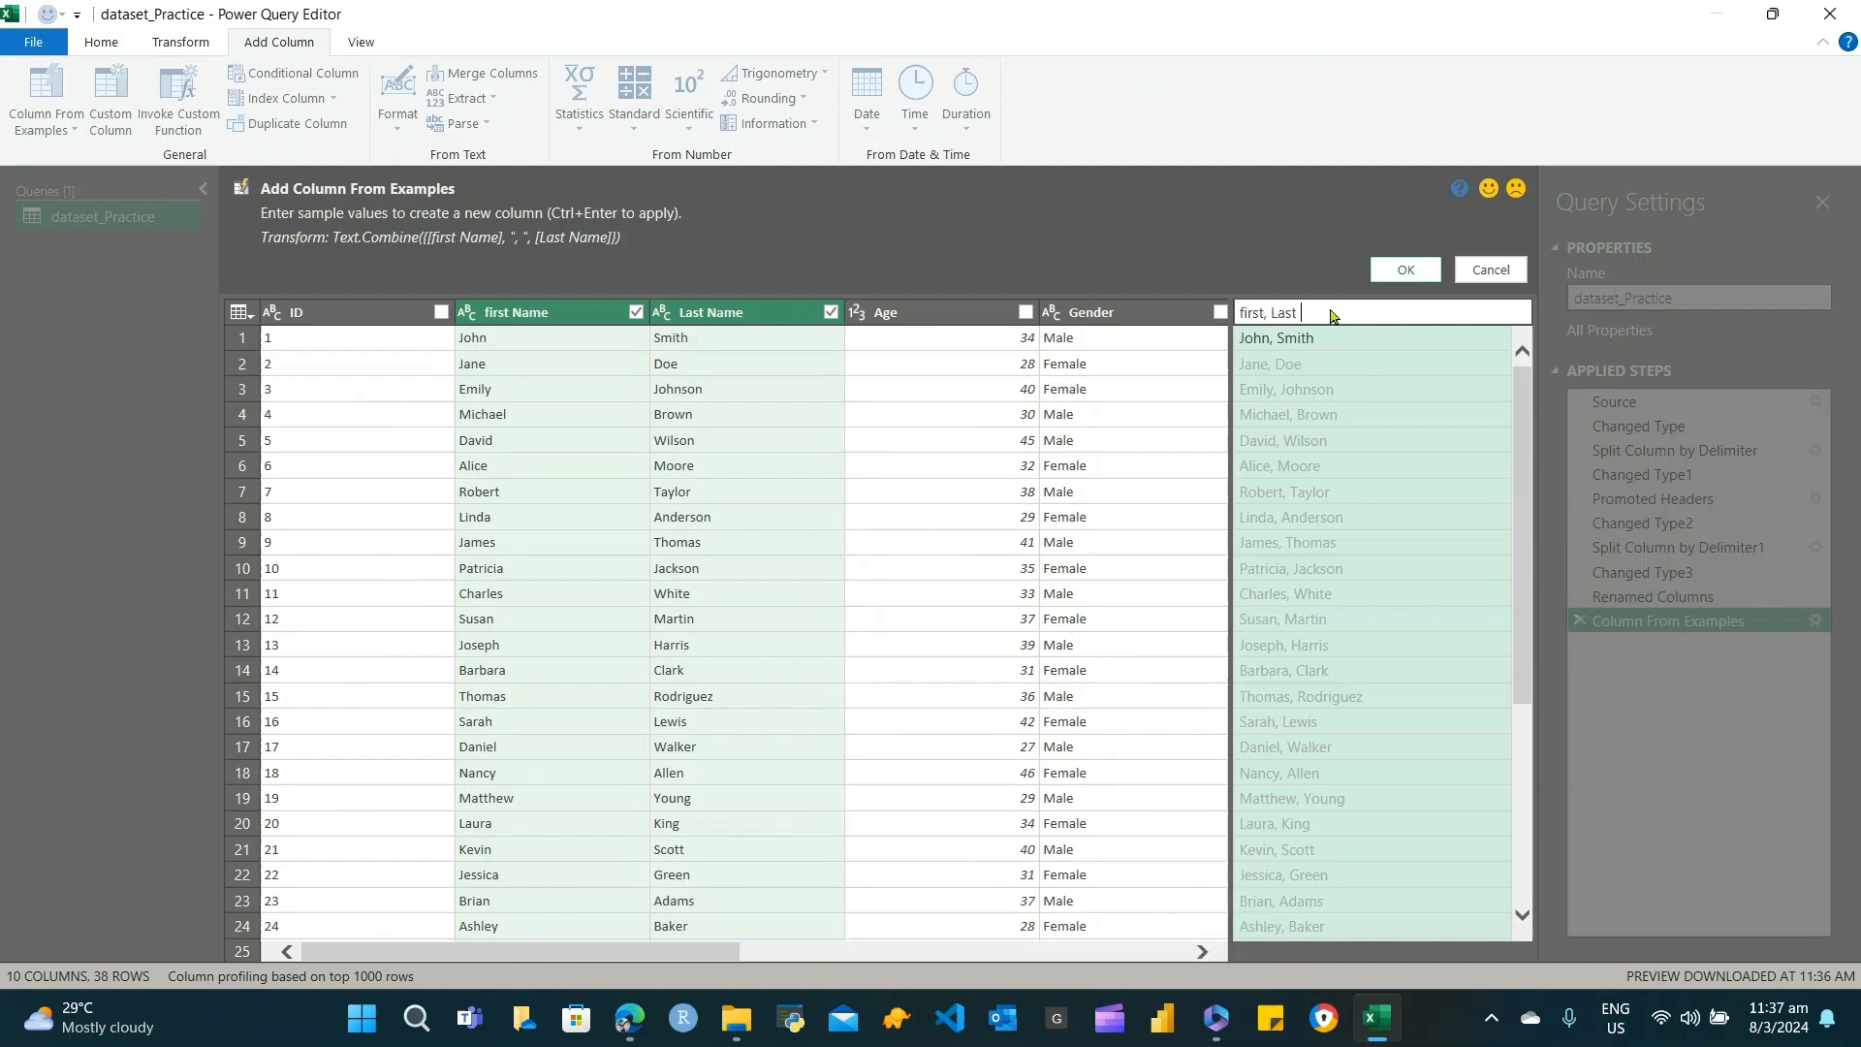
type("Name")
key("Return")
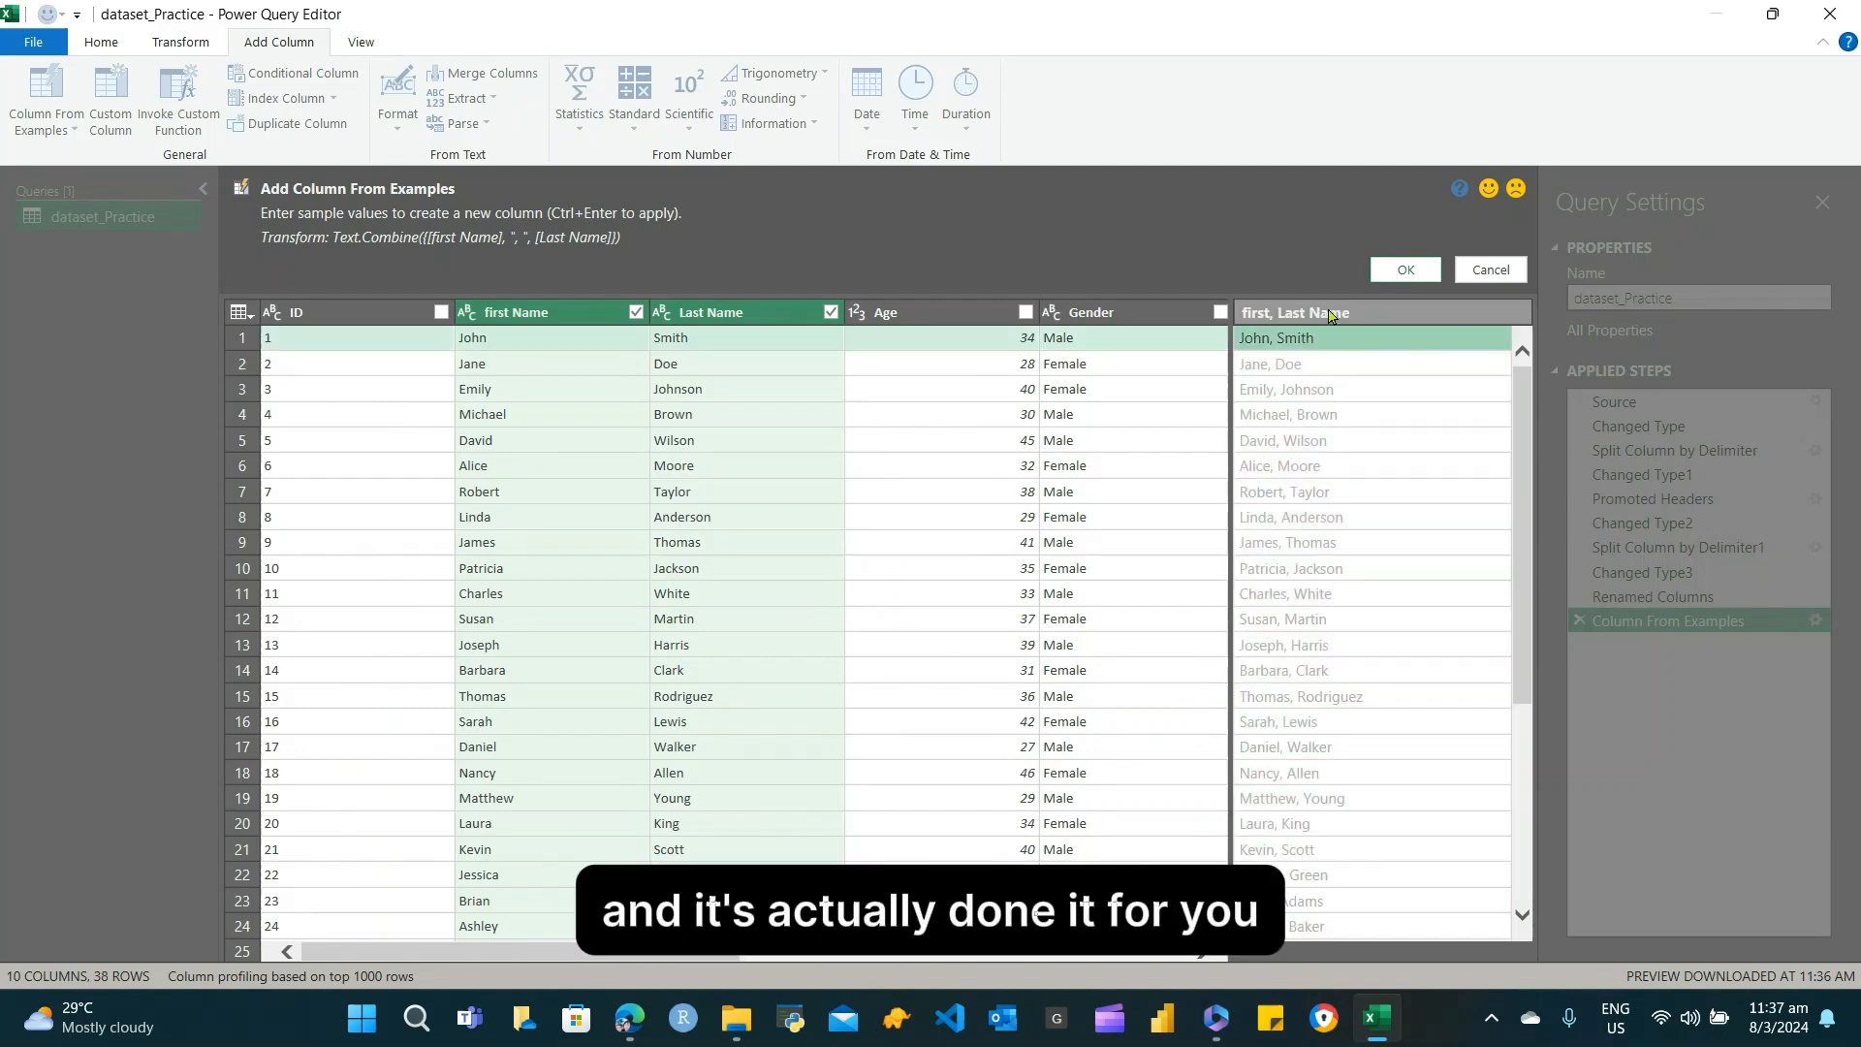
left_click(1434, 274)
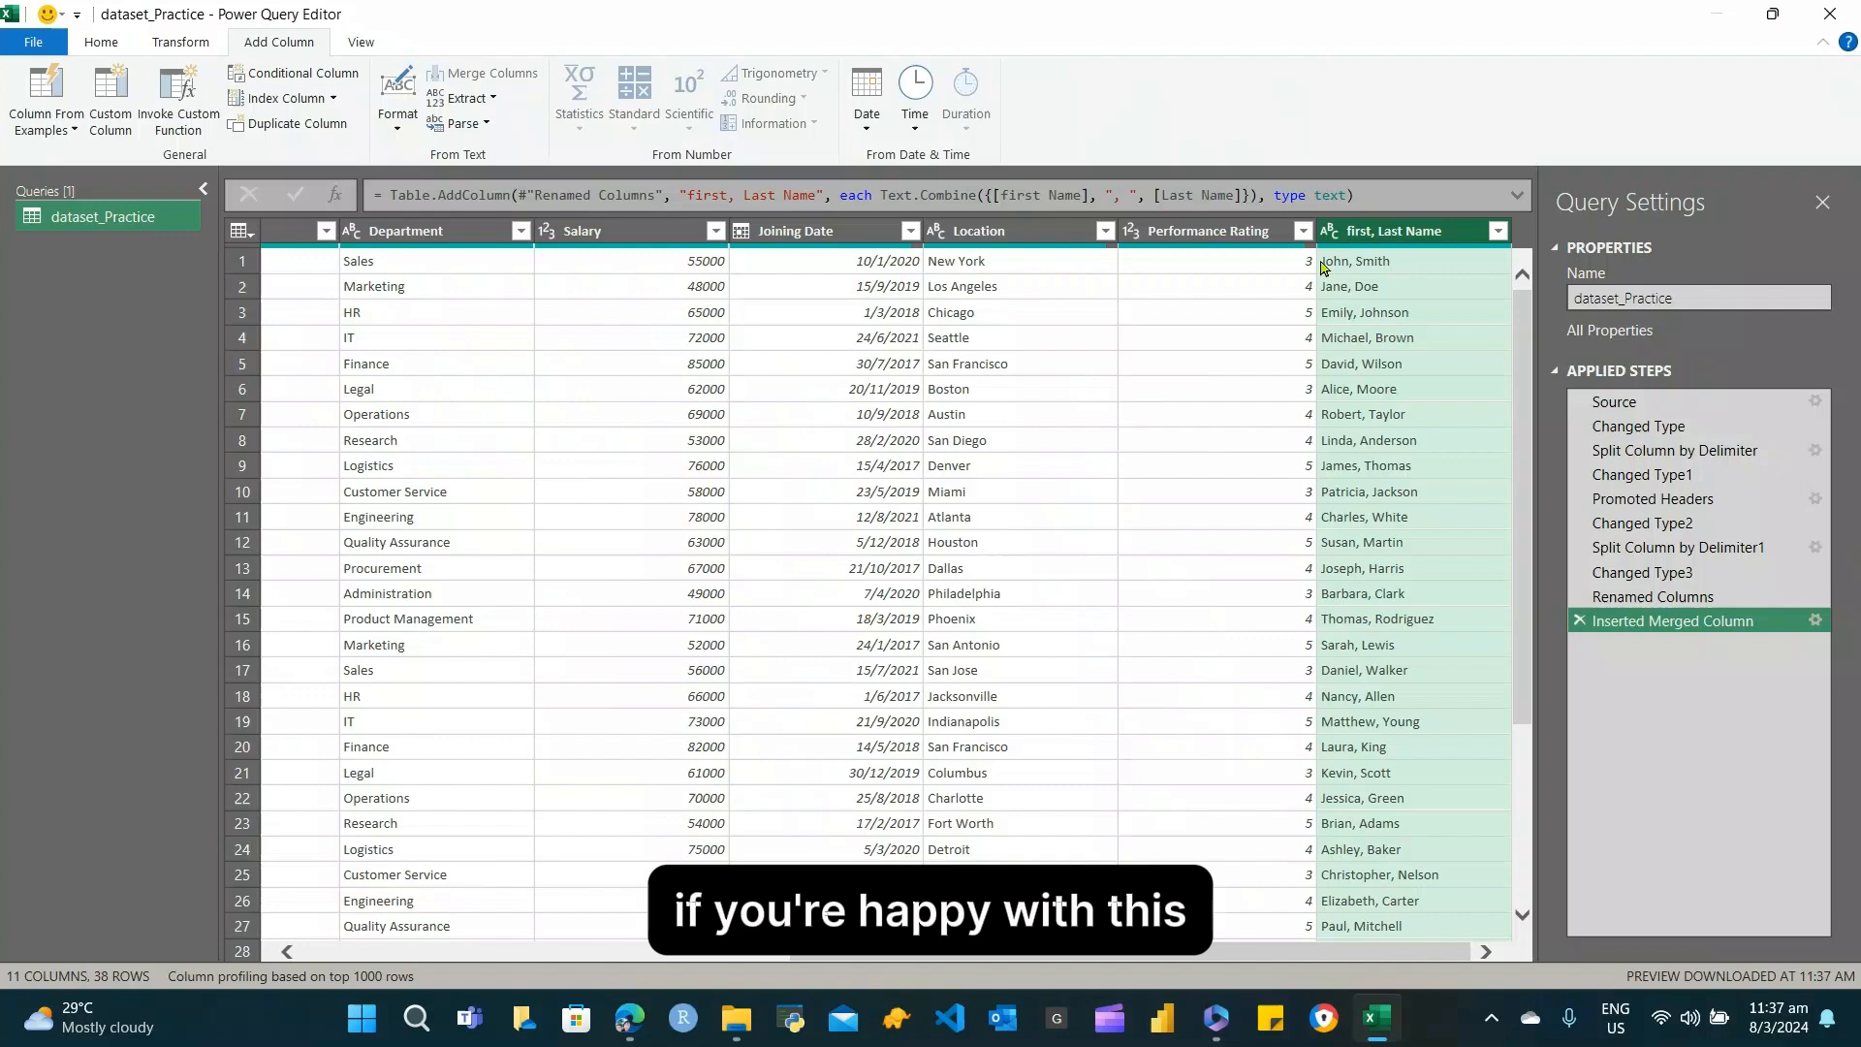
Add a column with the year extracted from the Joining Date column
mouse_move(1253, 955)
left_mouse_down()
mouse_move(857, 972)
mouse_move(1240, 954)
left_mouse_up()
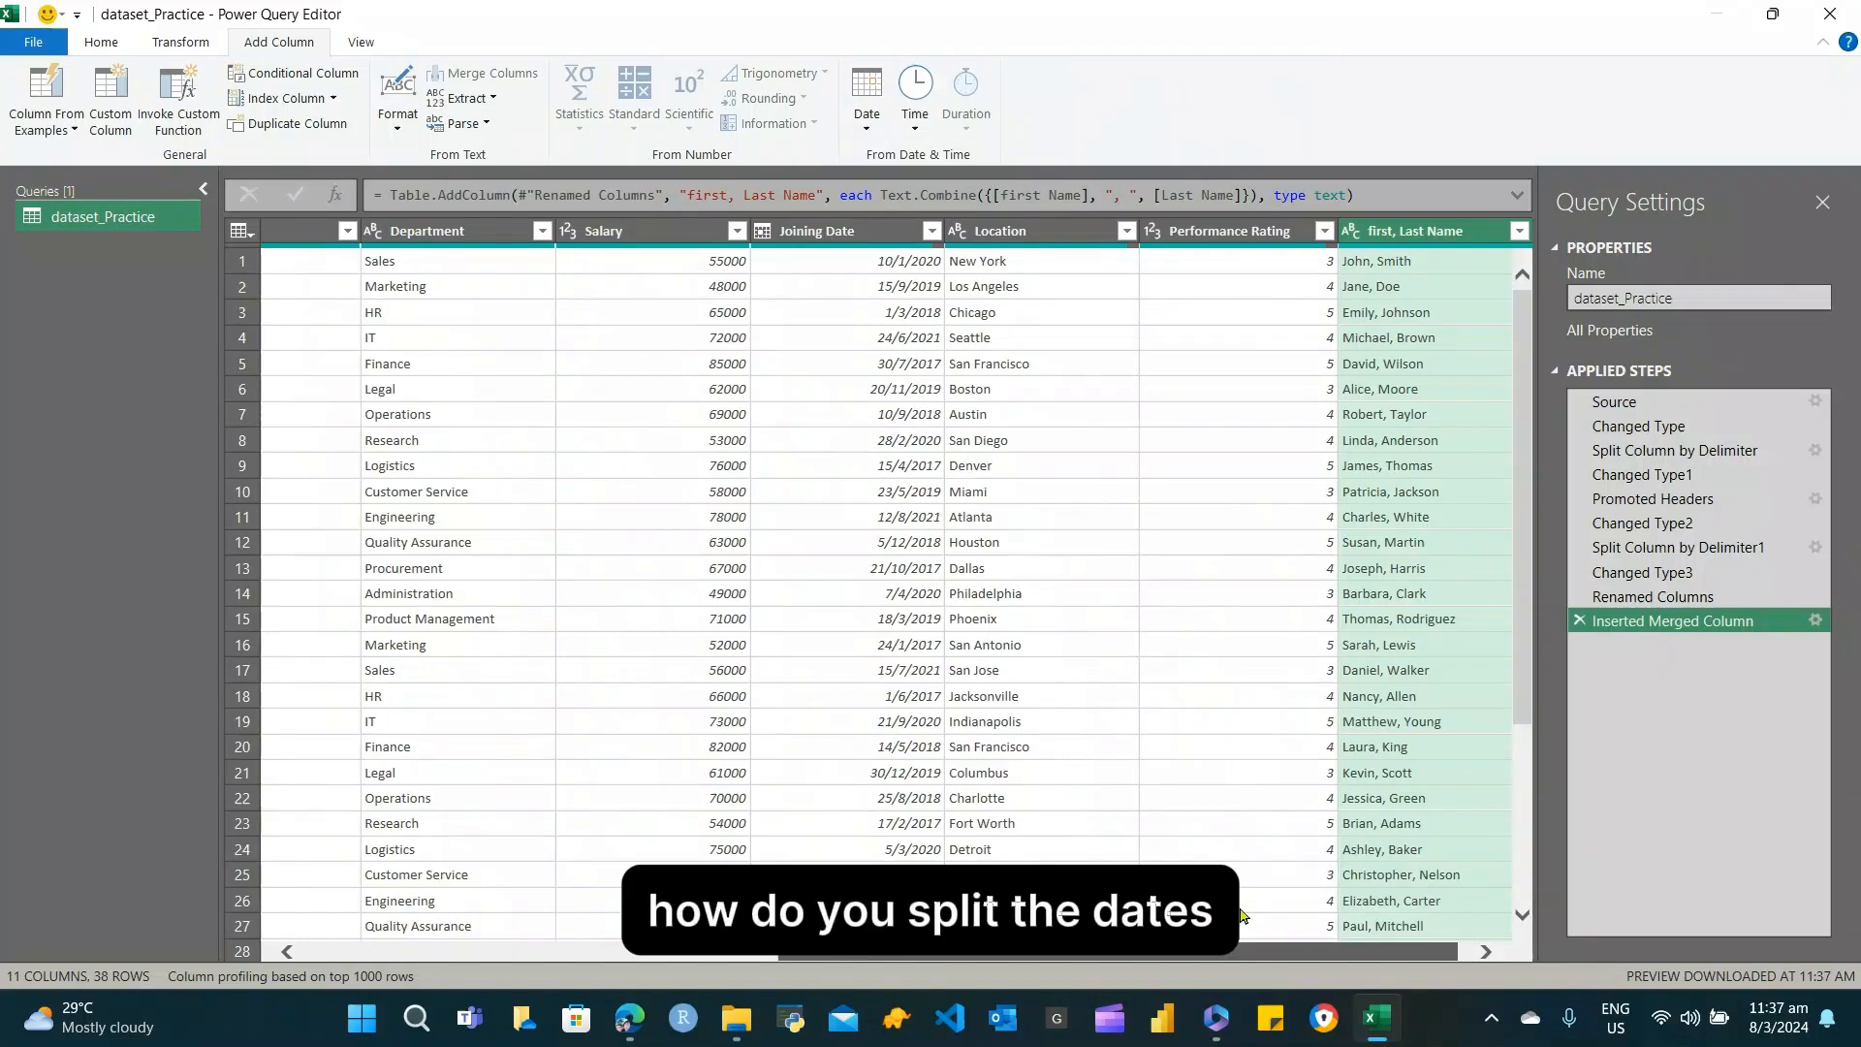
left_click(851, 234)
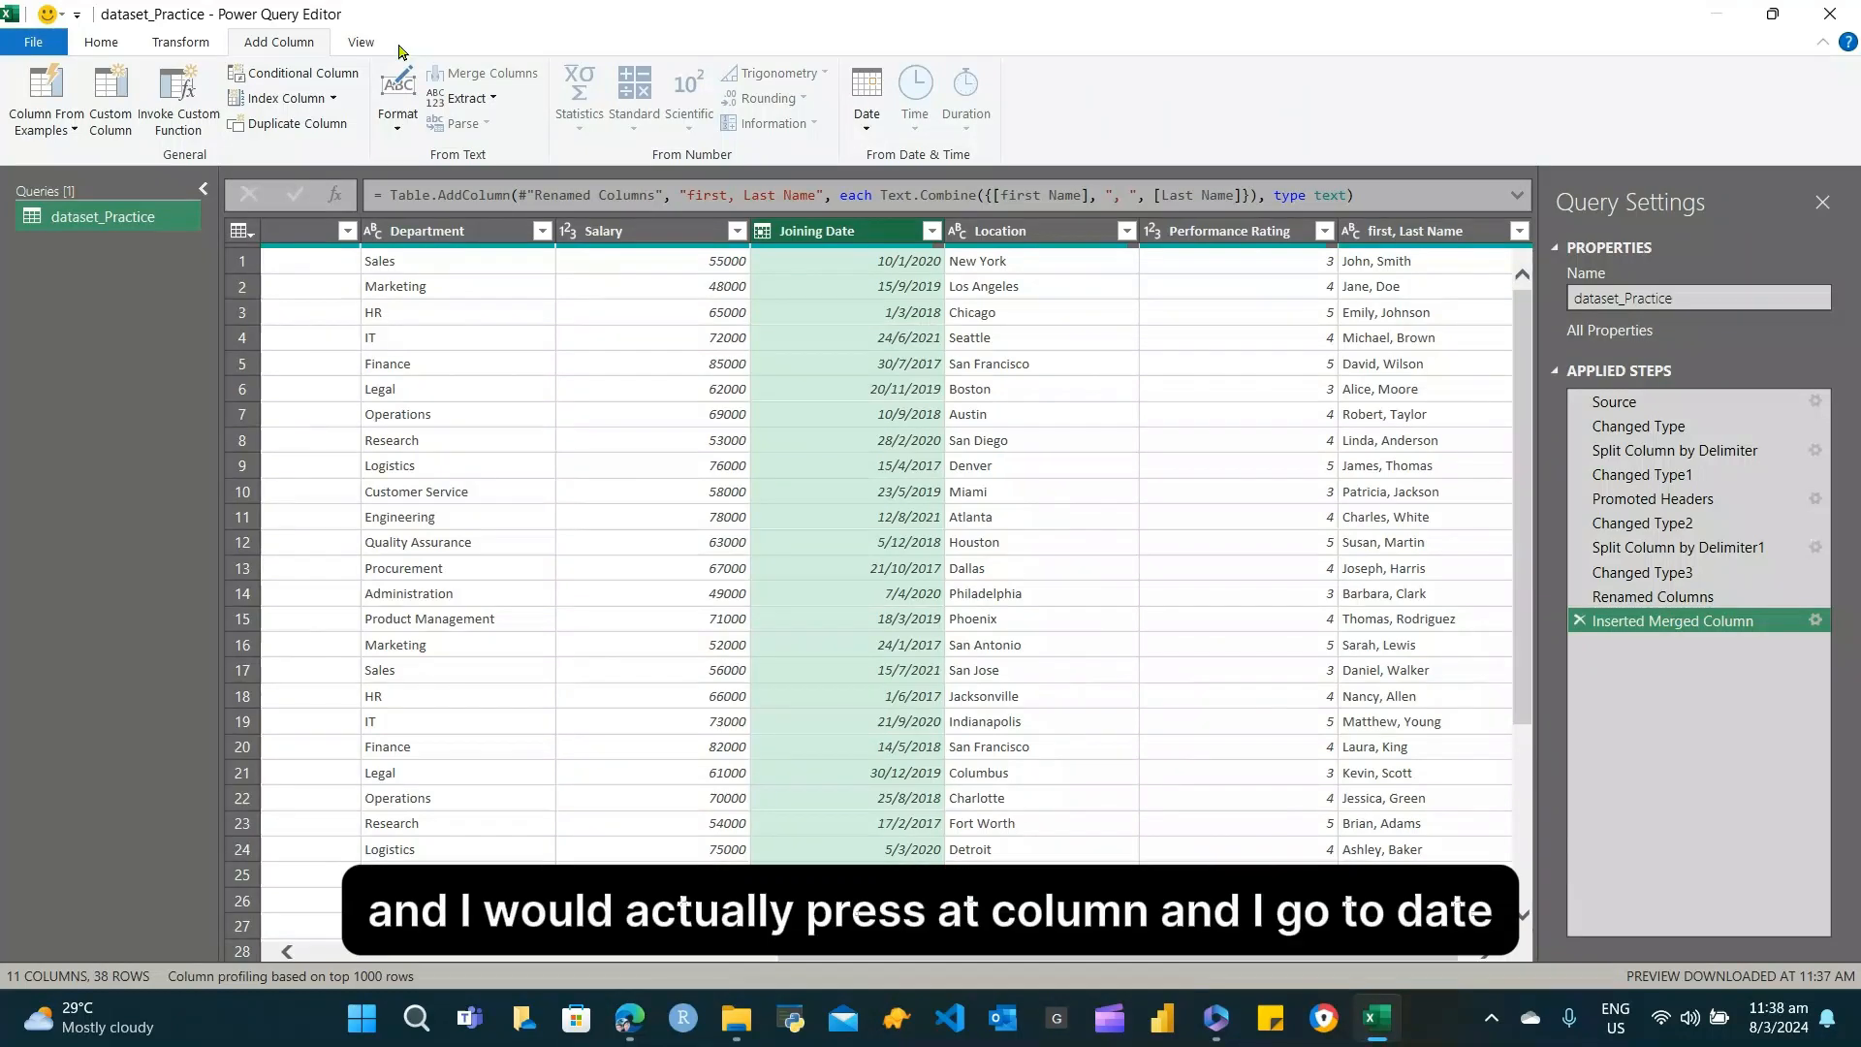
left_click(181, 44)
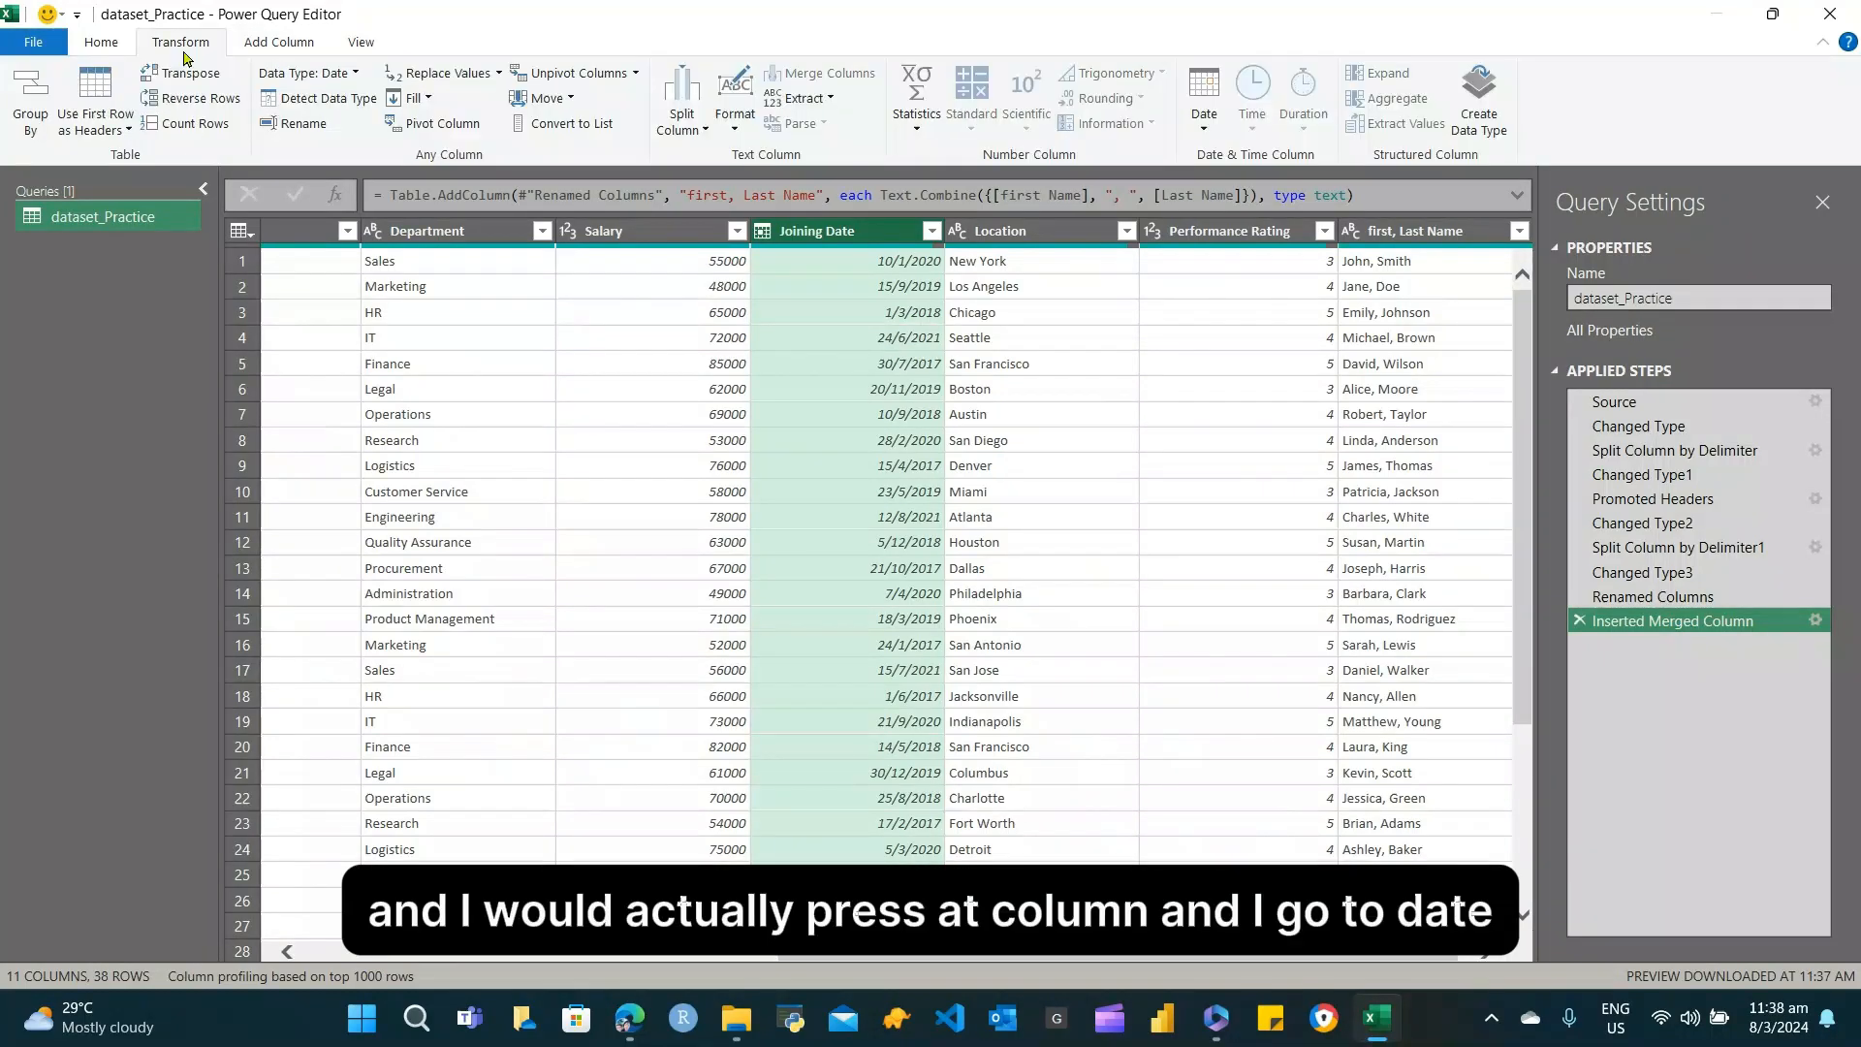
right_click(817, 240)
left_click(278, 42)
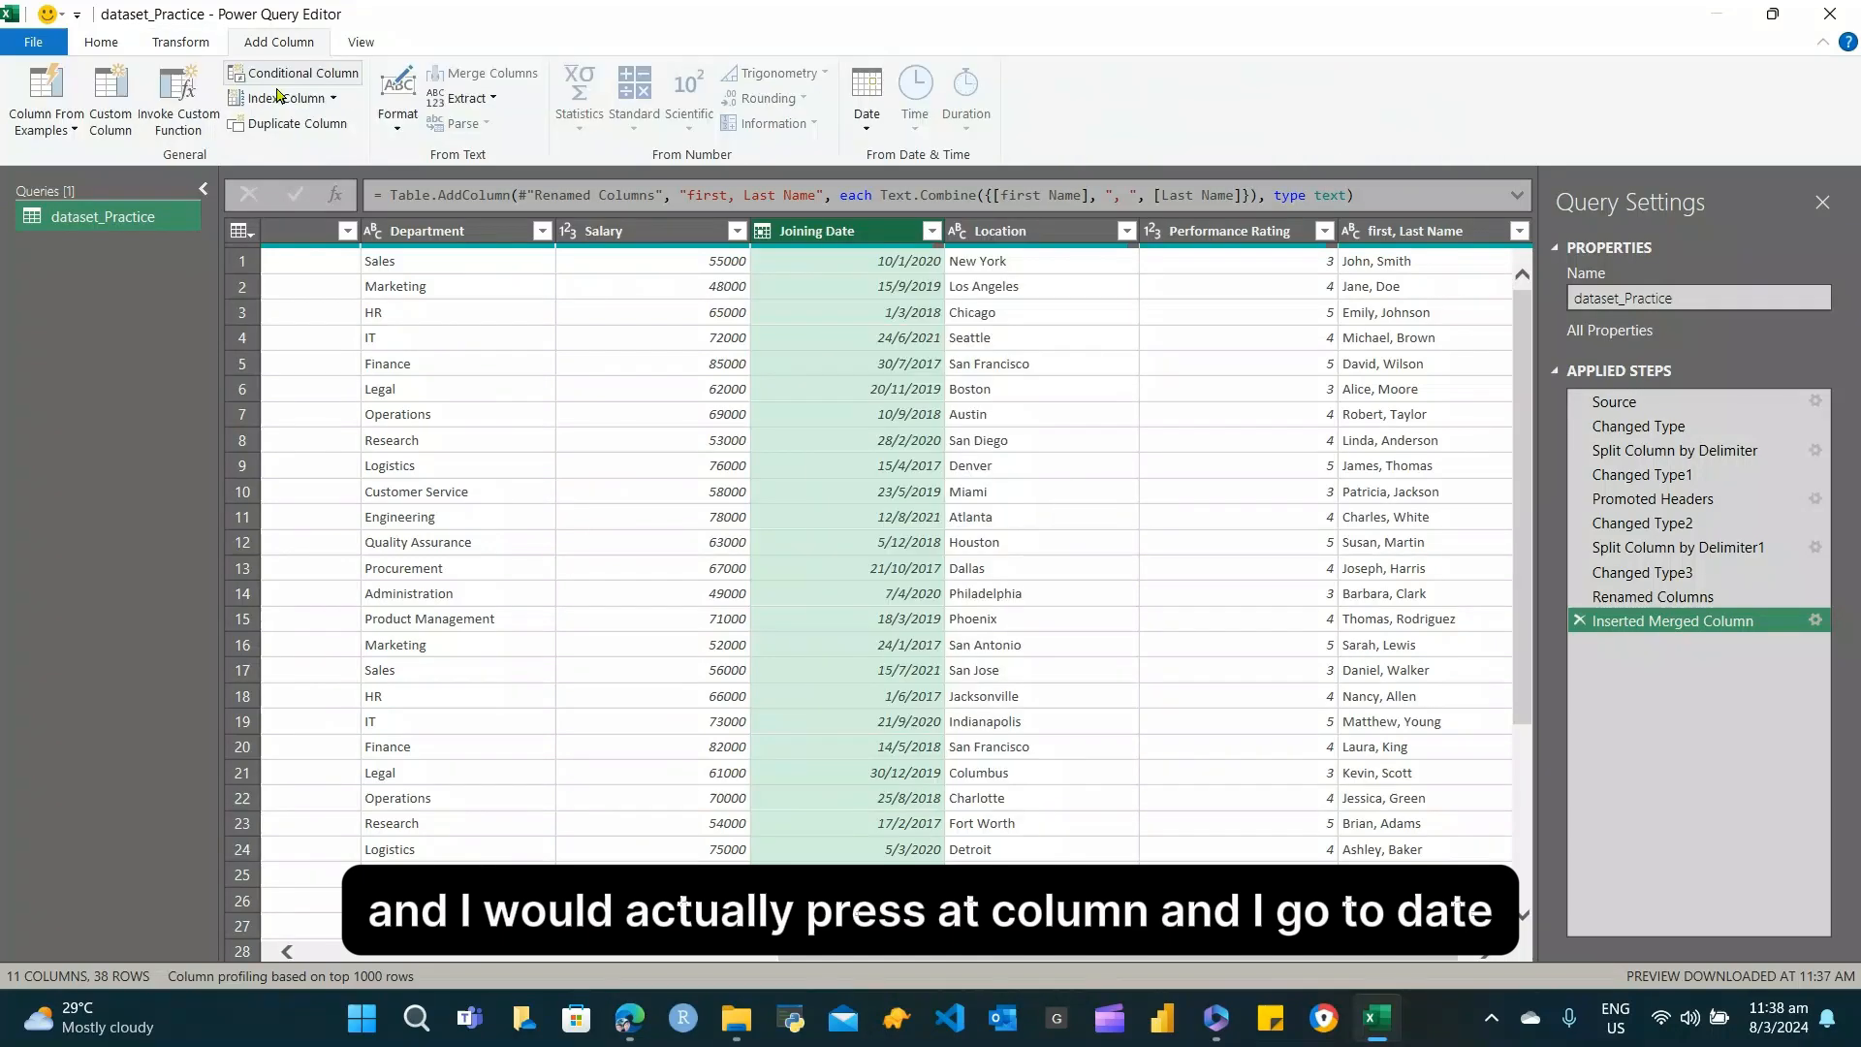
left_click(870, 124)
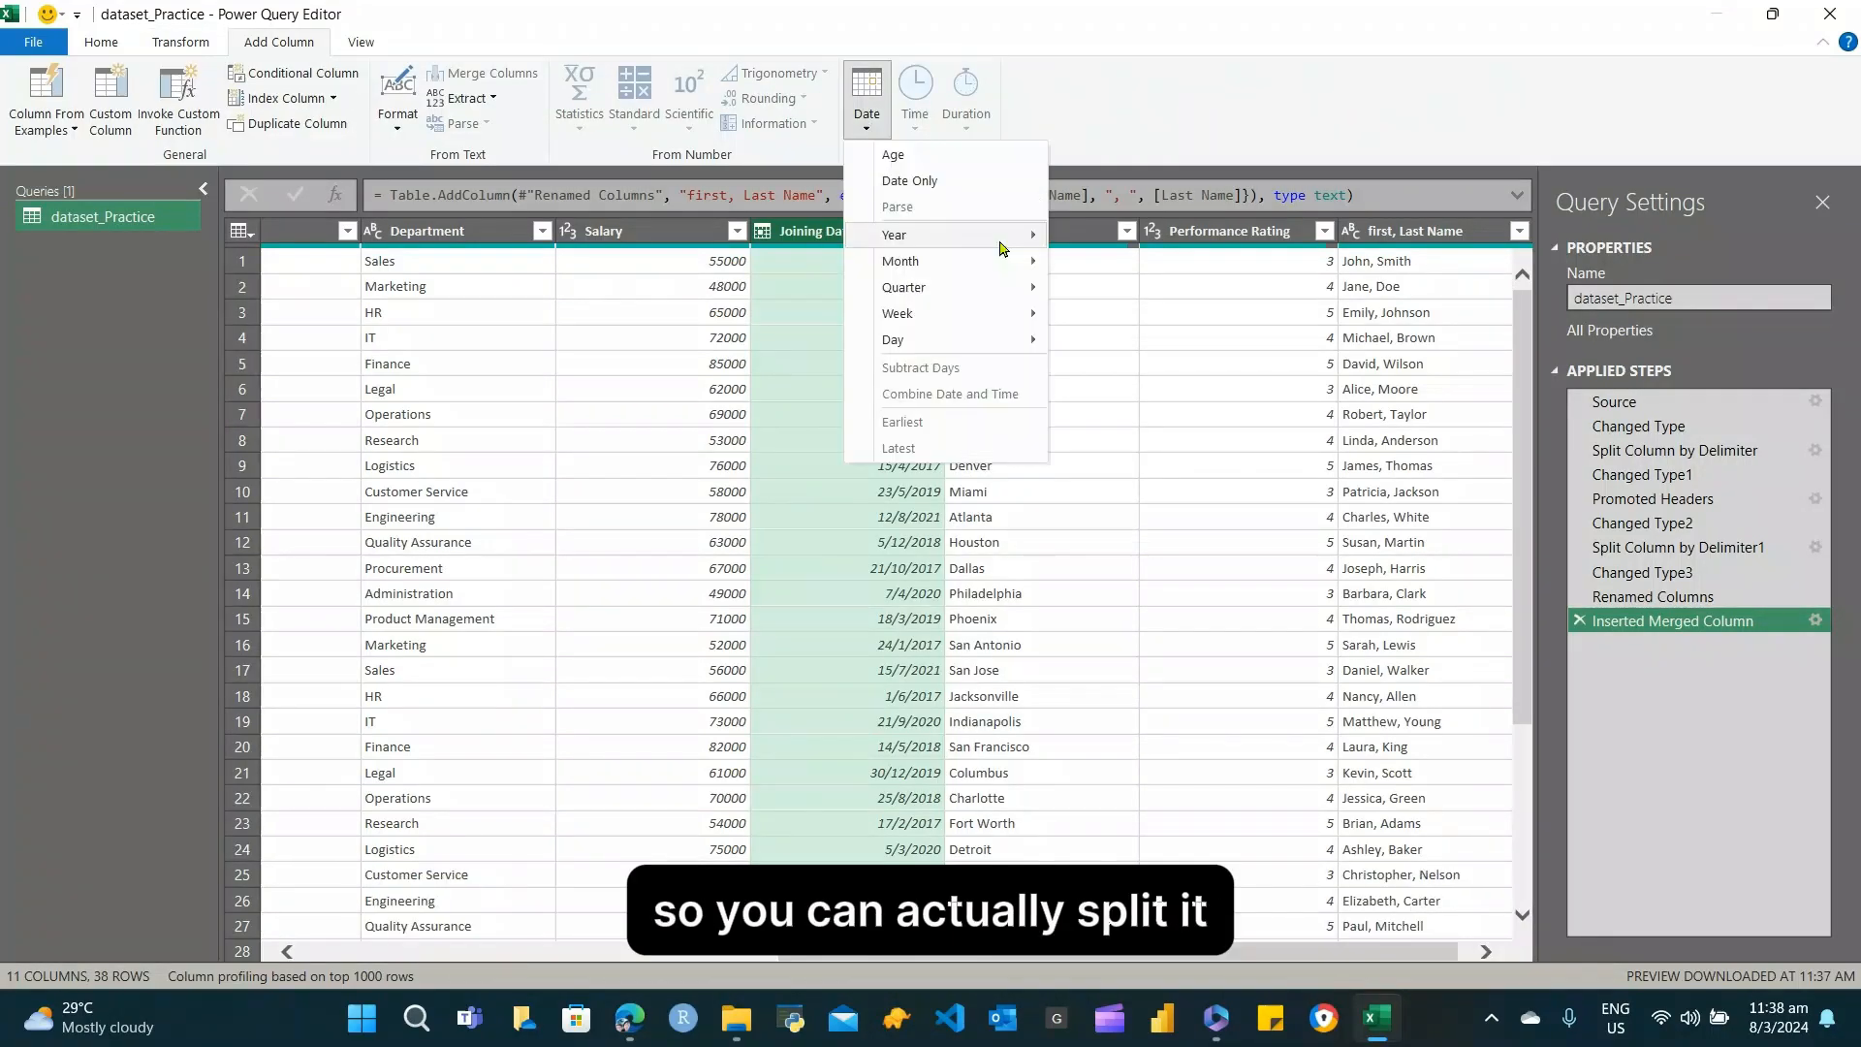
mouse_move(1003, 249)
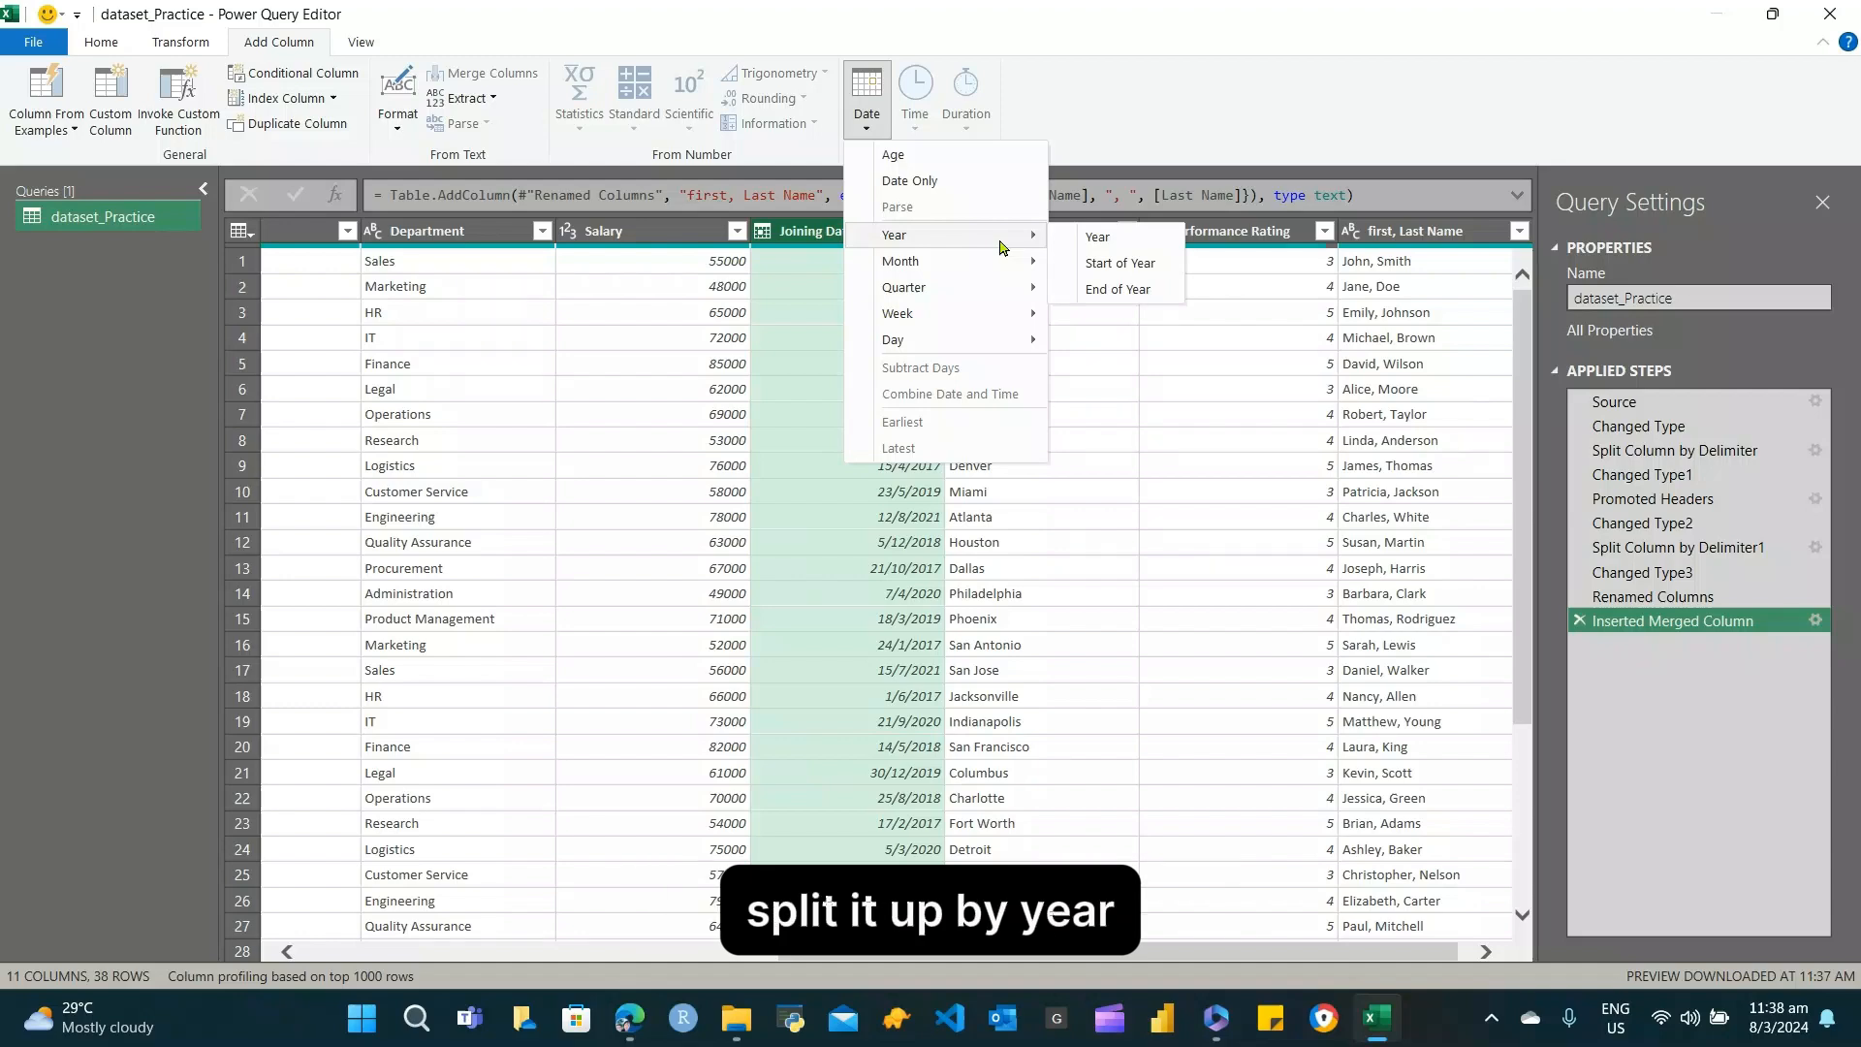
left_click(1082, 238)
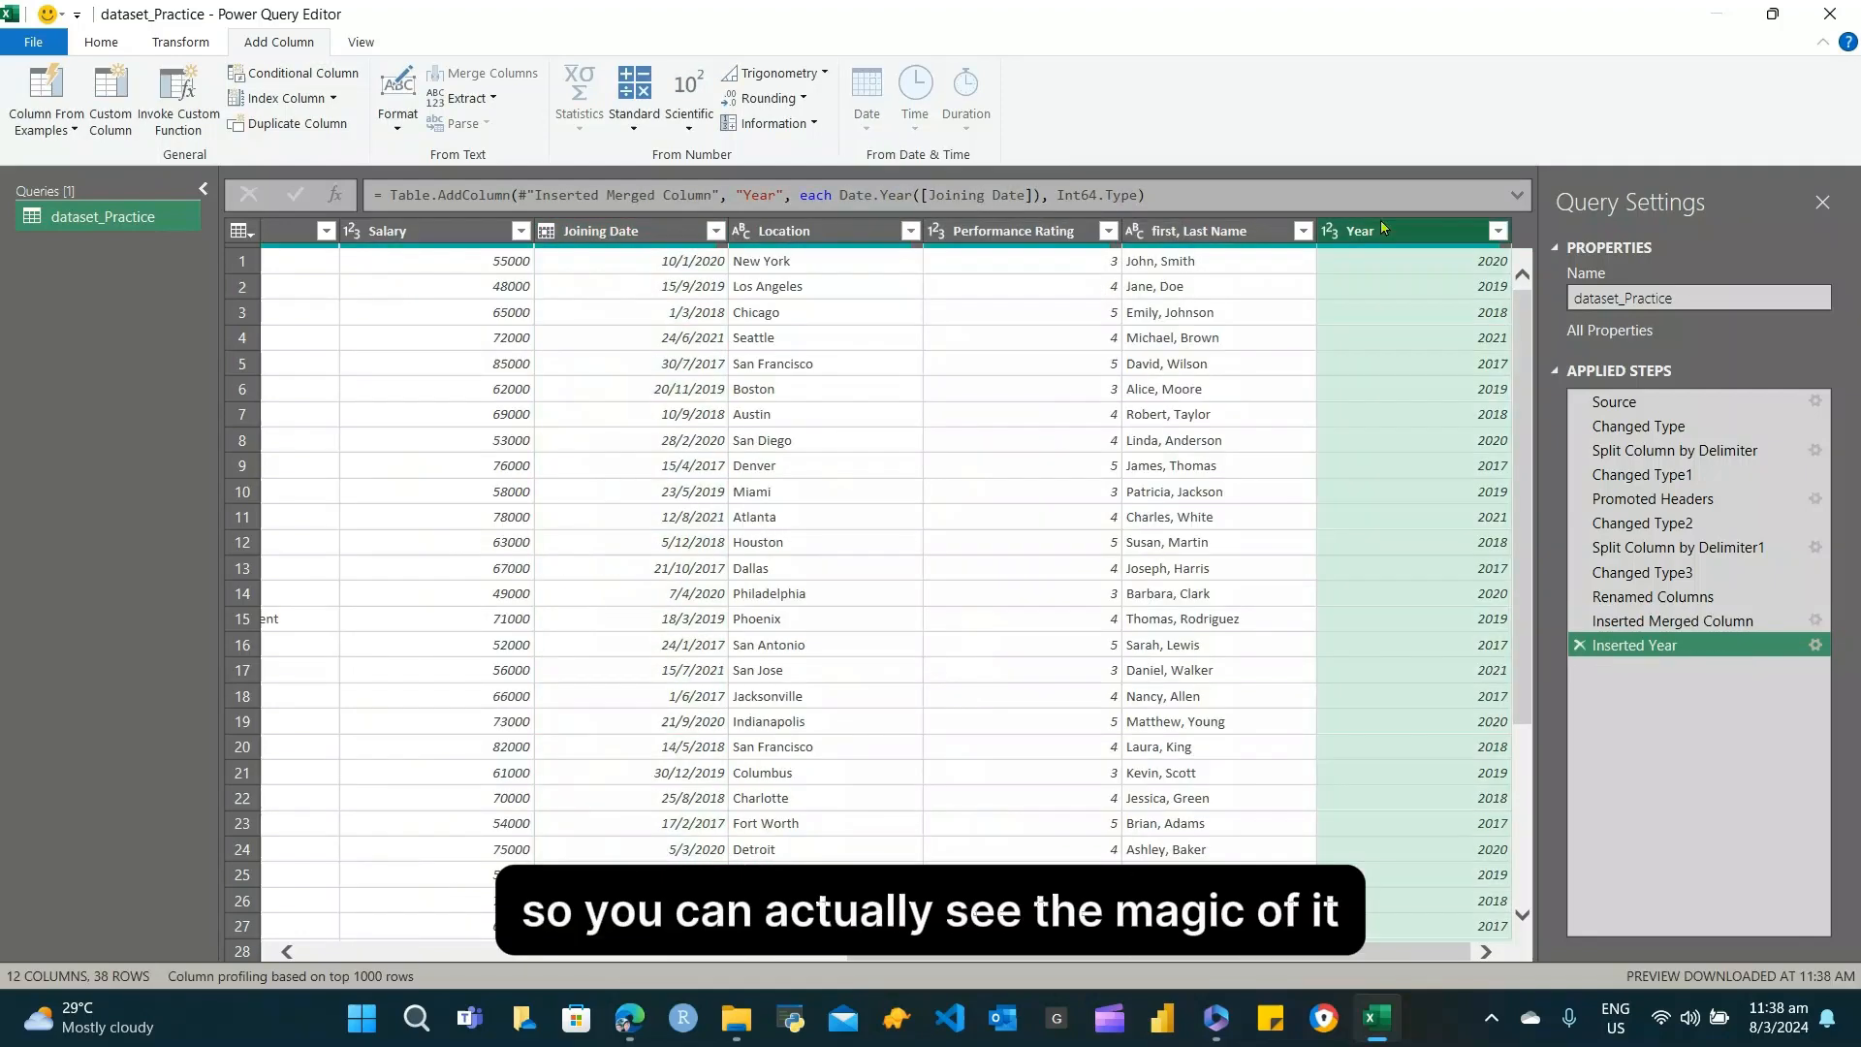
Move the Year column directly after Joining Date and rename it "Join_Yr"
left_click_drag(1381, 229, 775, 244)
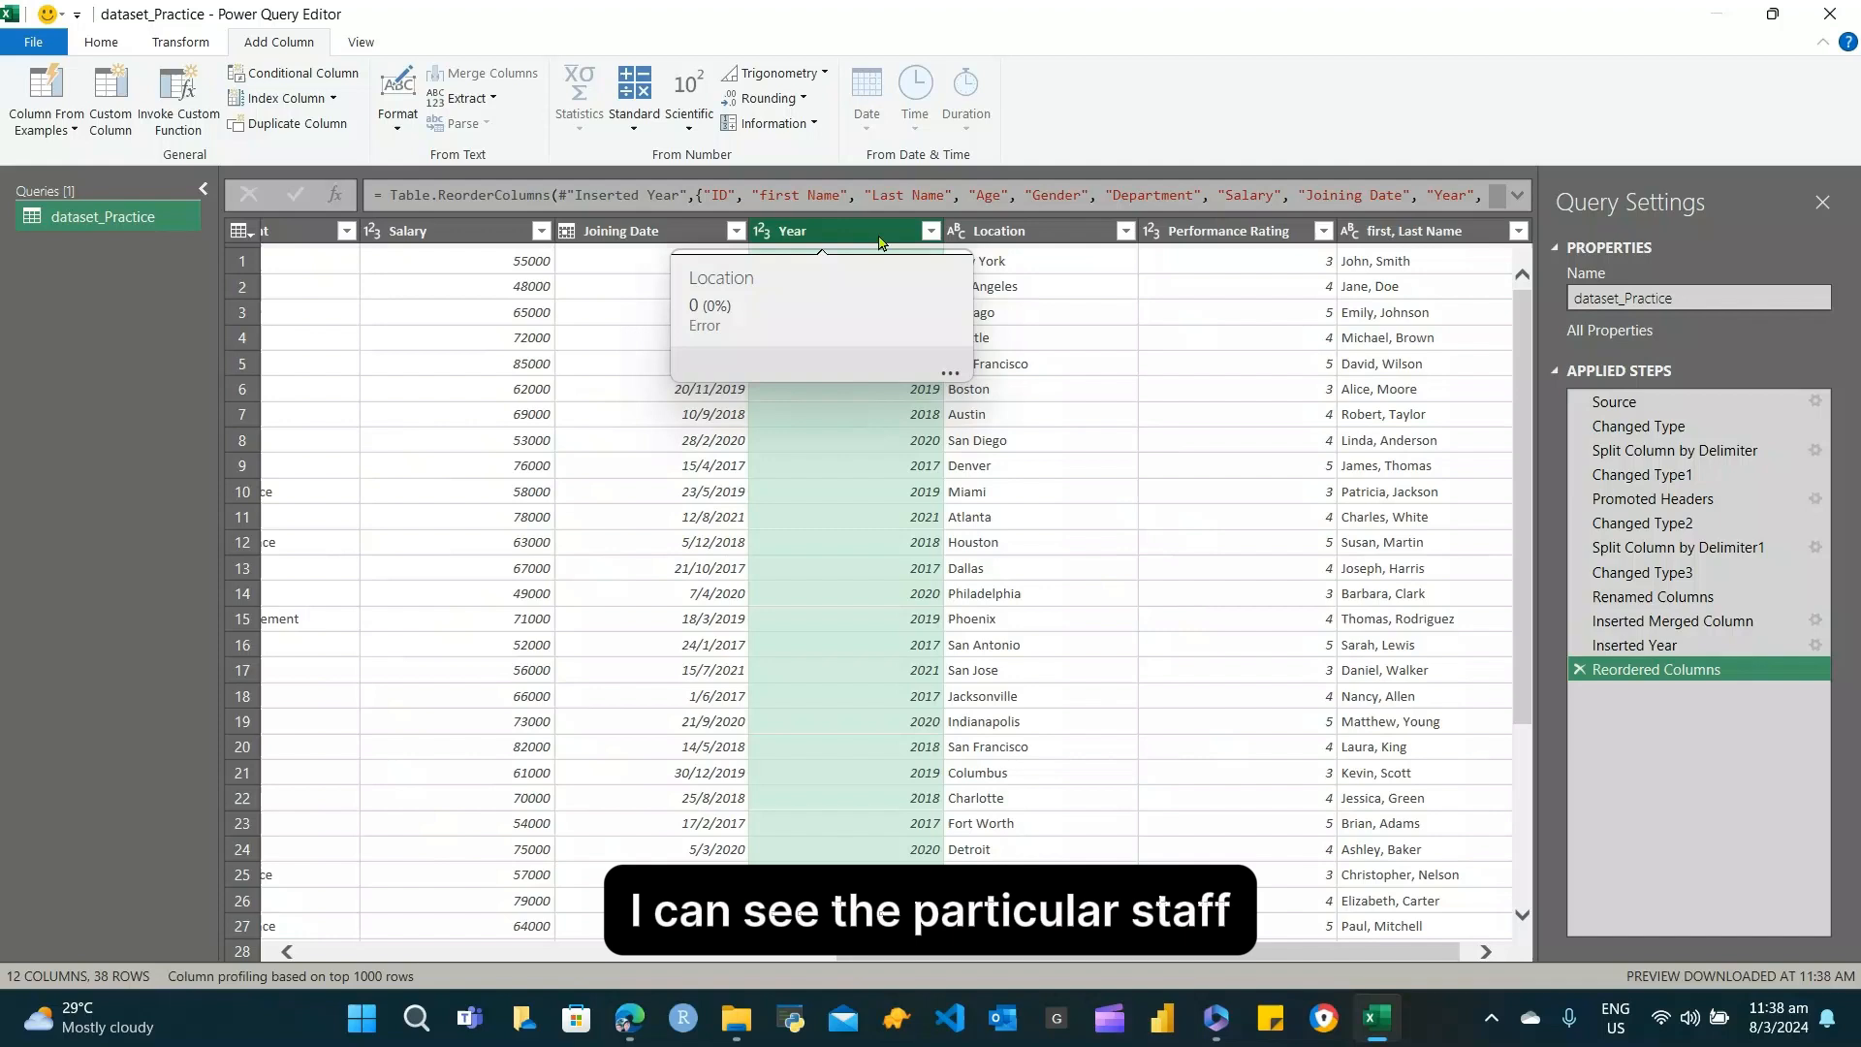
double_click(824, 227)
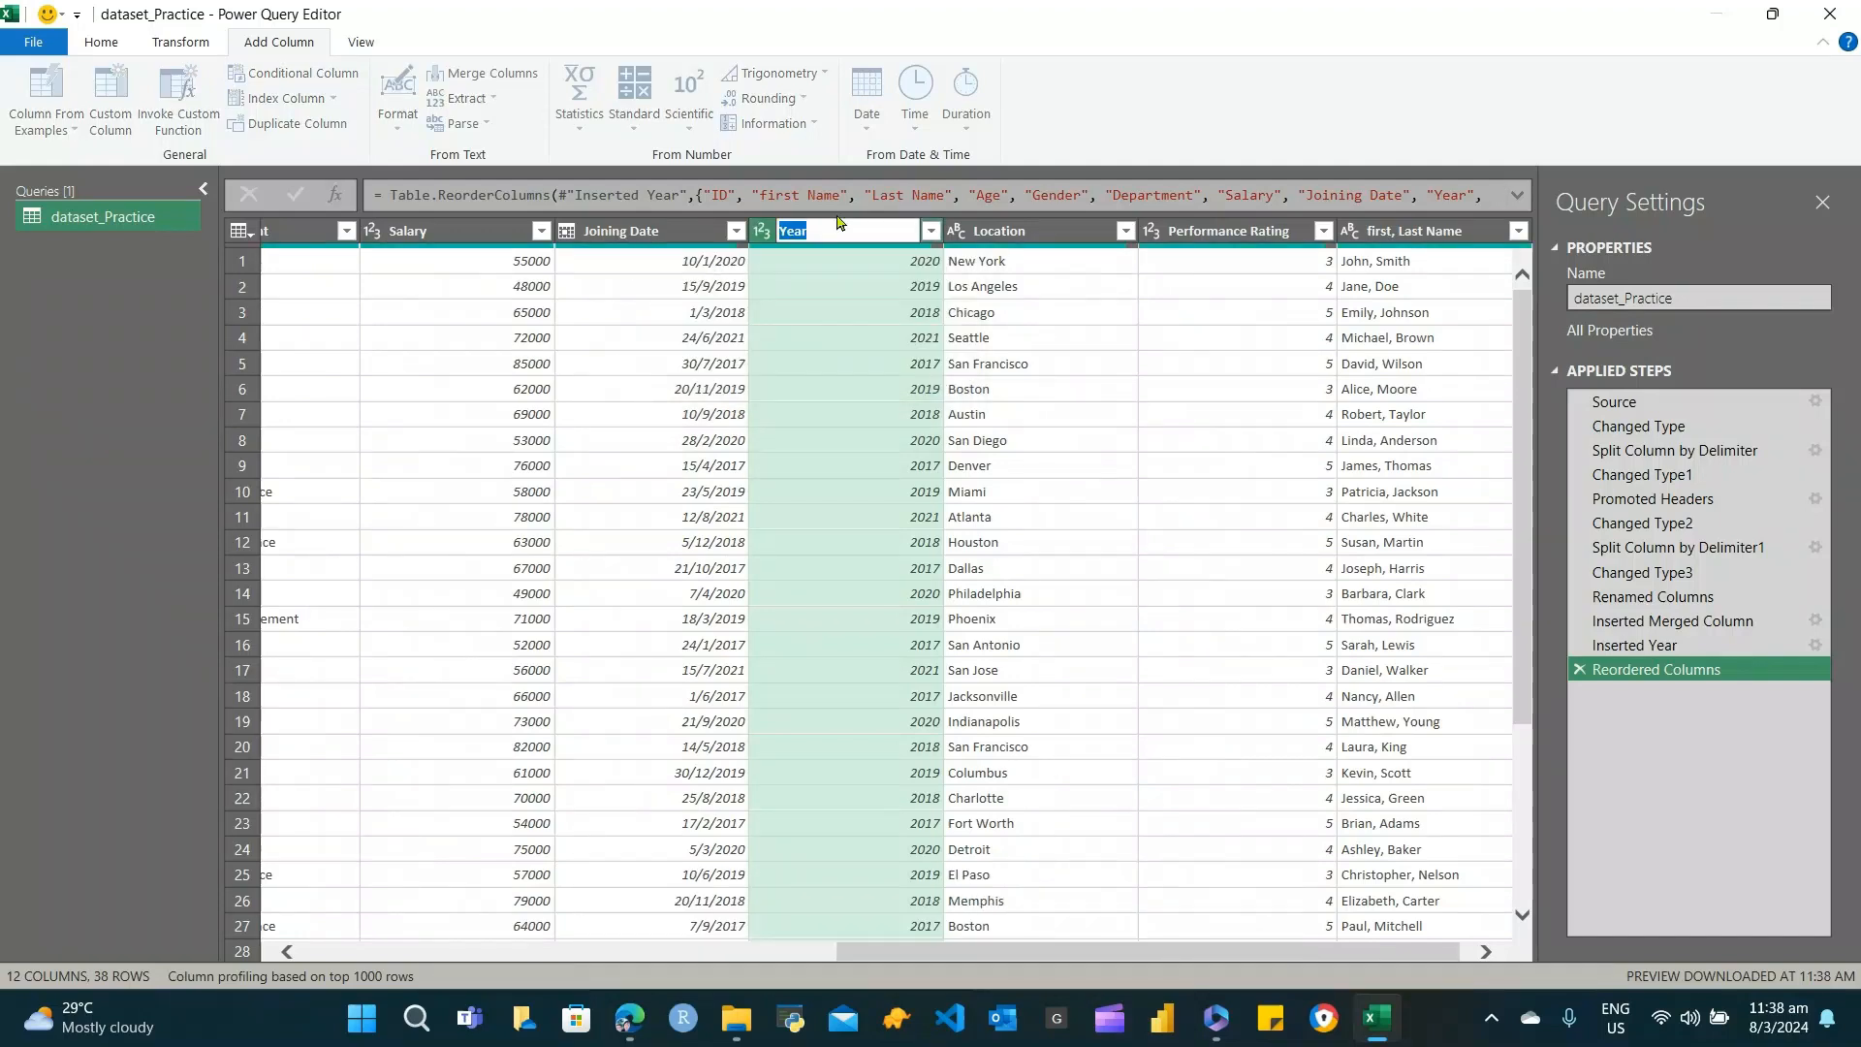
type("Join_Yr")
key("Return")
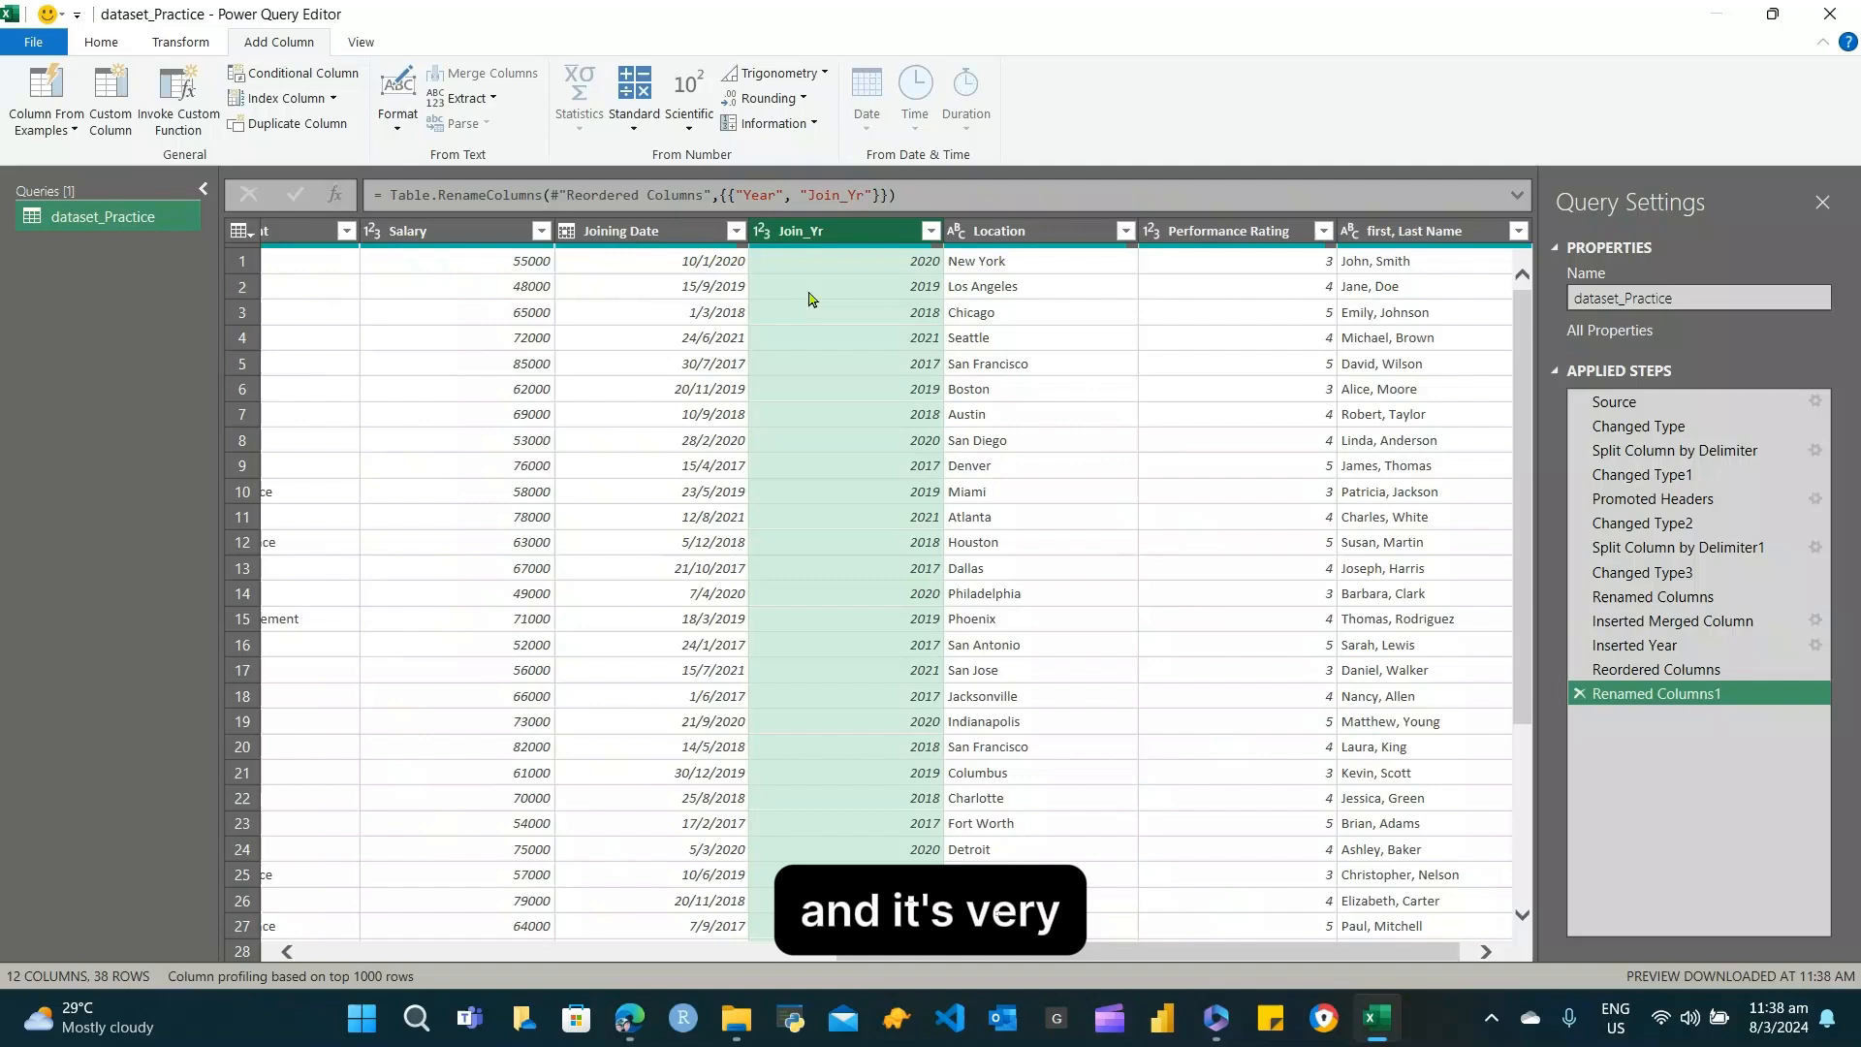
Add a quarter-of-year column from Joining Date and place it directly after Join_Yr
left_click(679, 233)
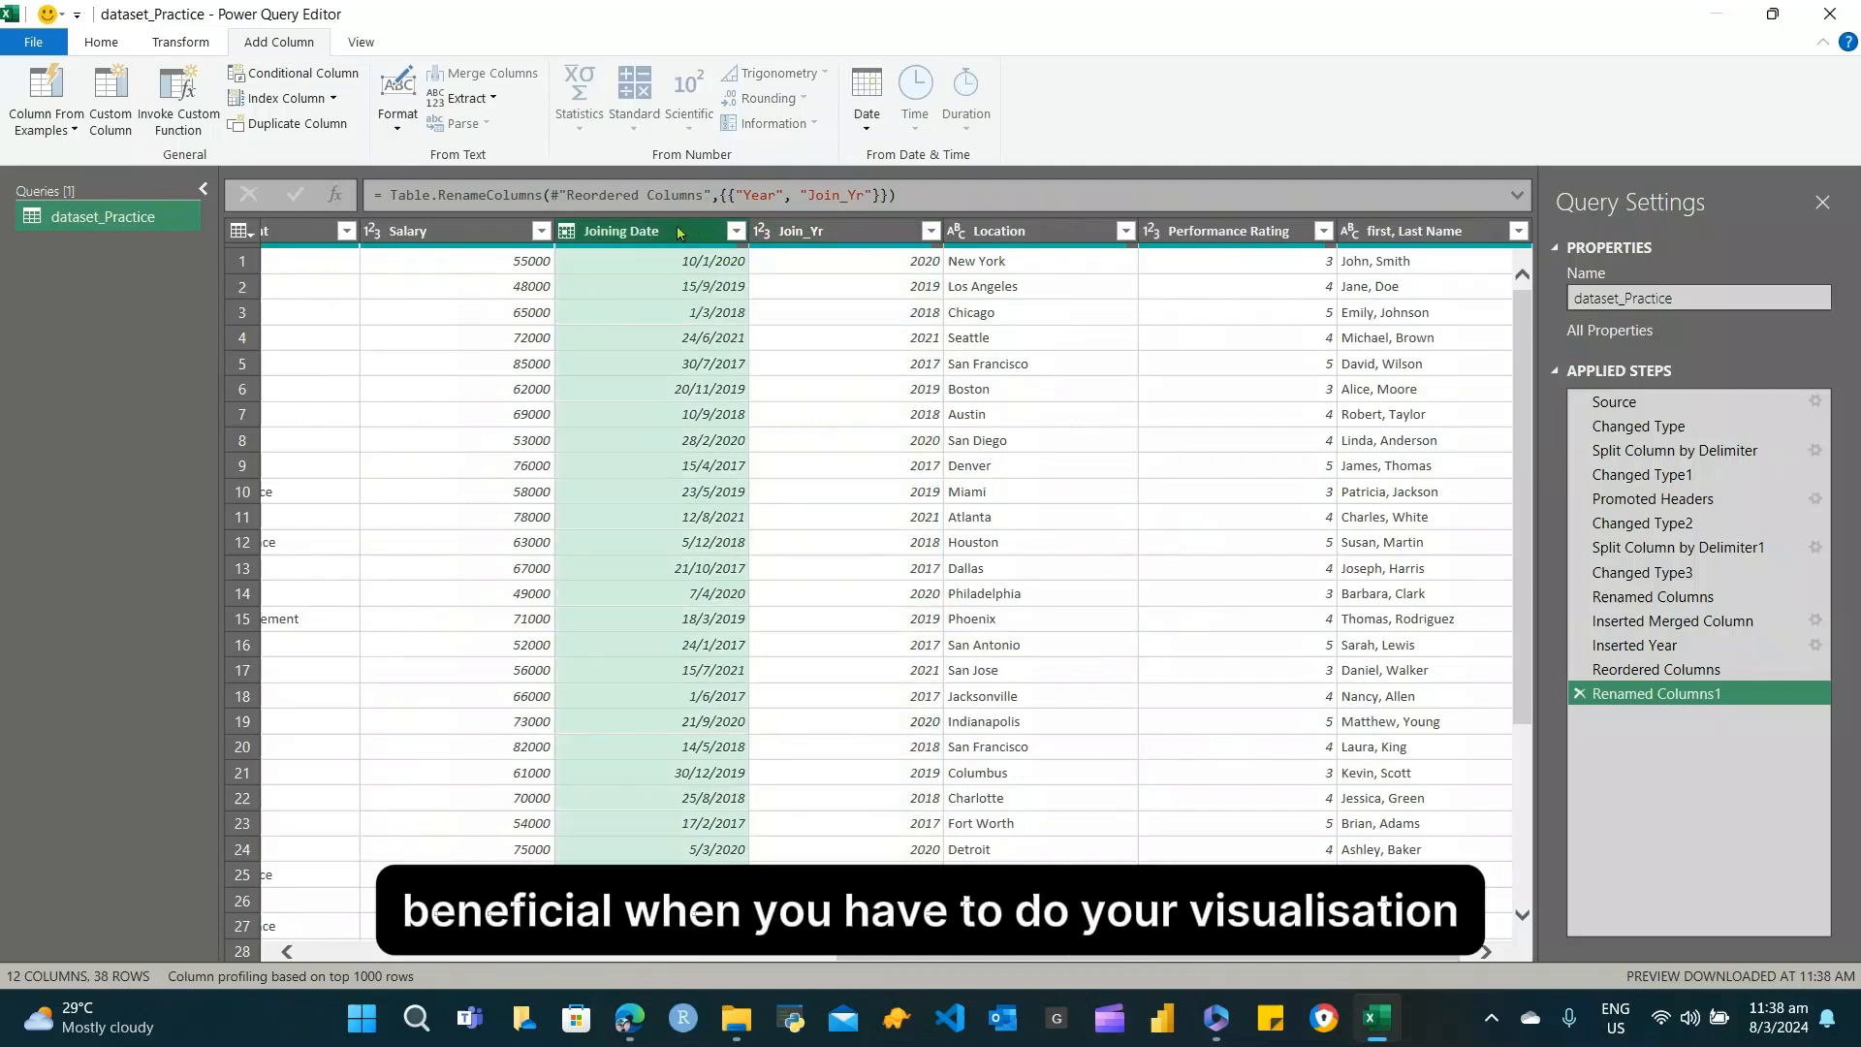
right_click(679, 232)
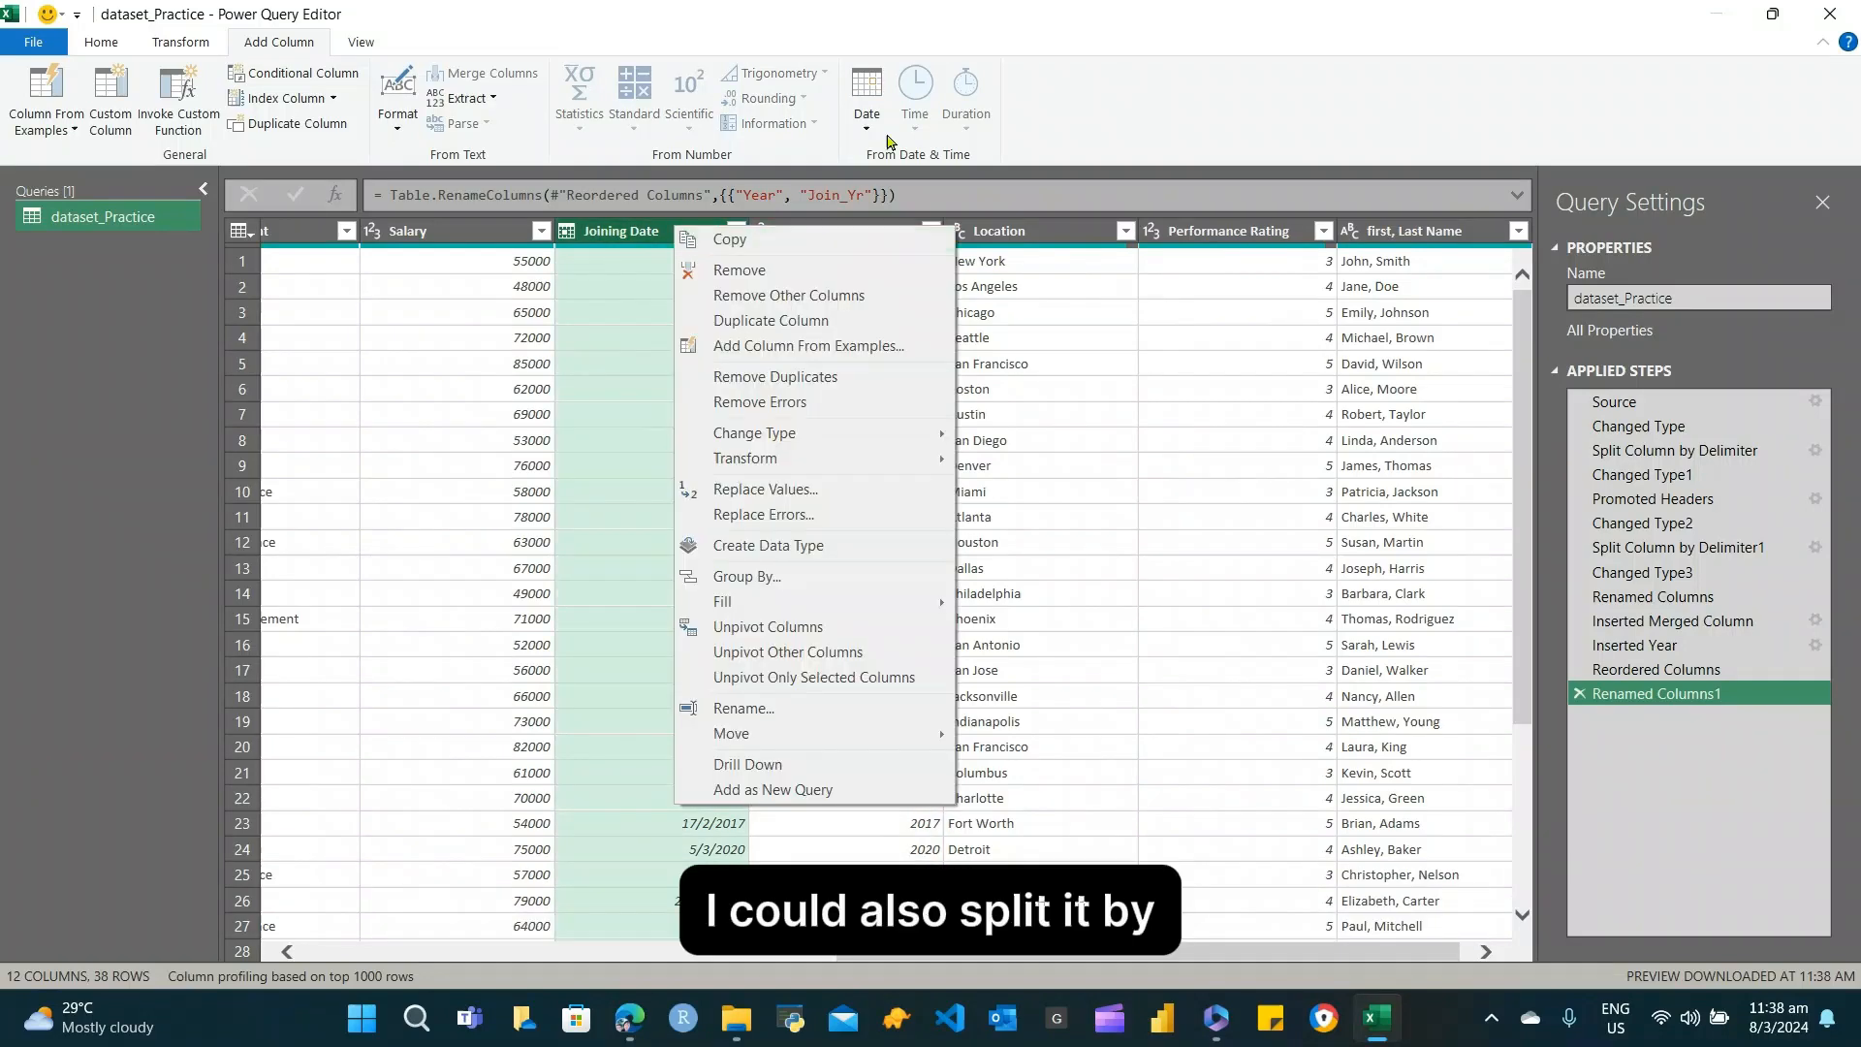
left_click(867, 101)
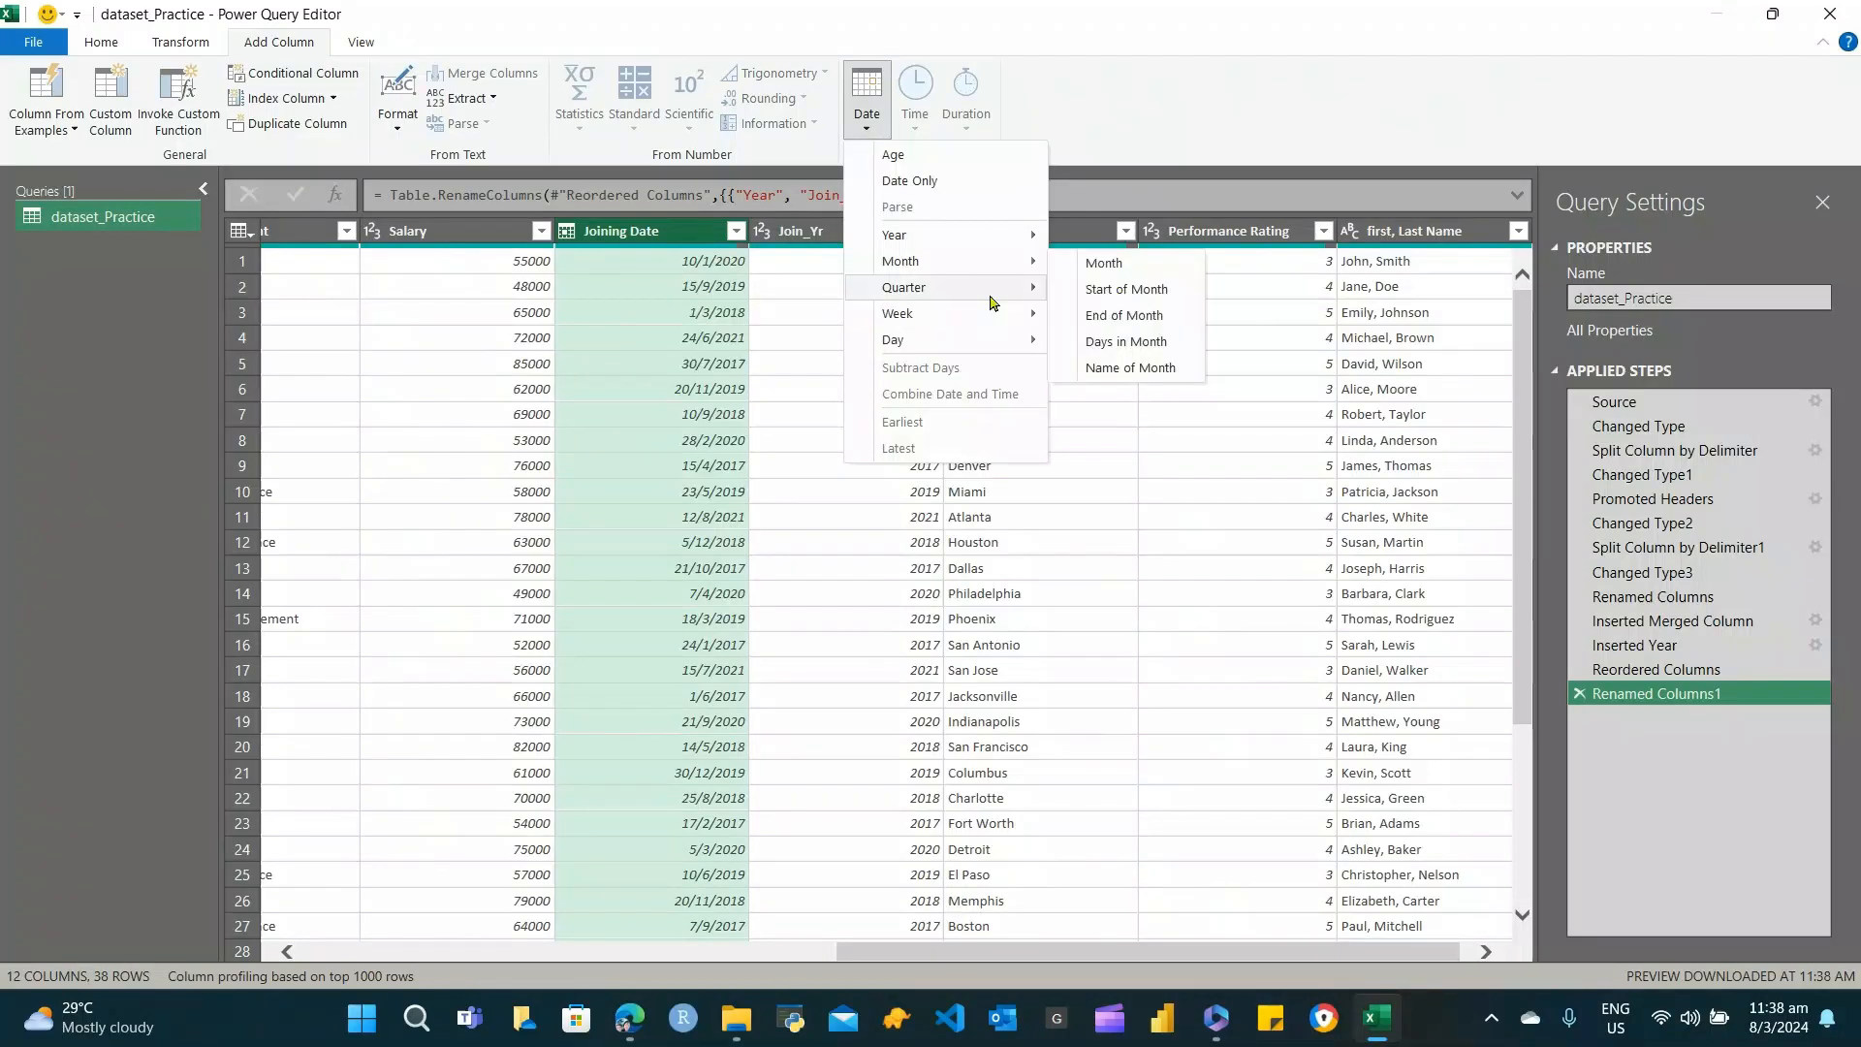
mouse_move(1020, 288)
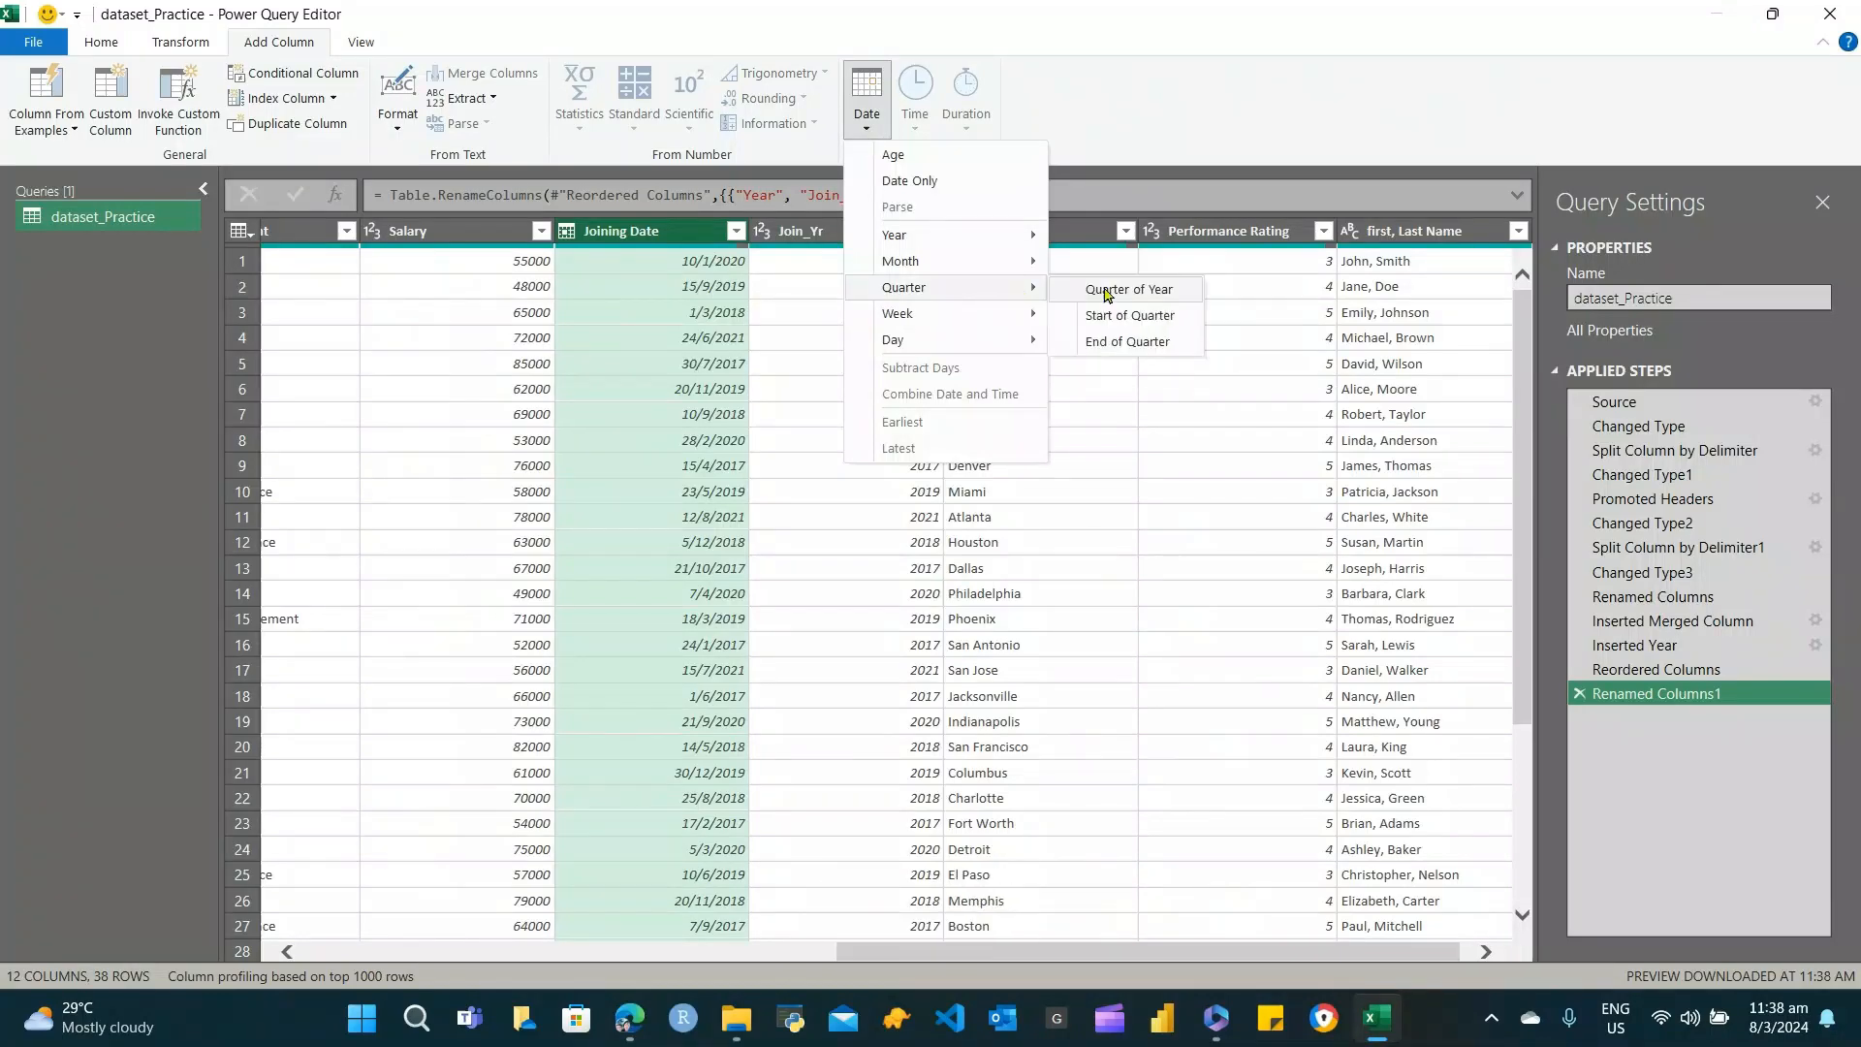
left_click(1107, 289)
left_click_drag(1383, 234, 776, 262)
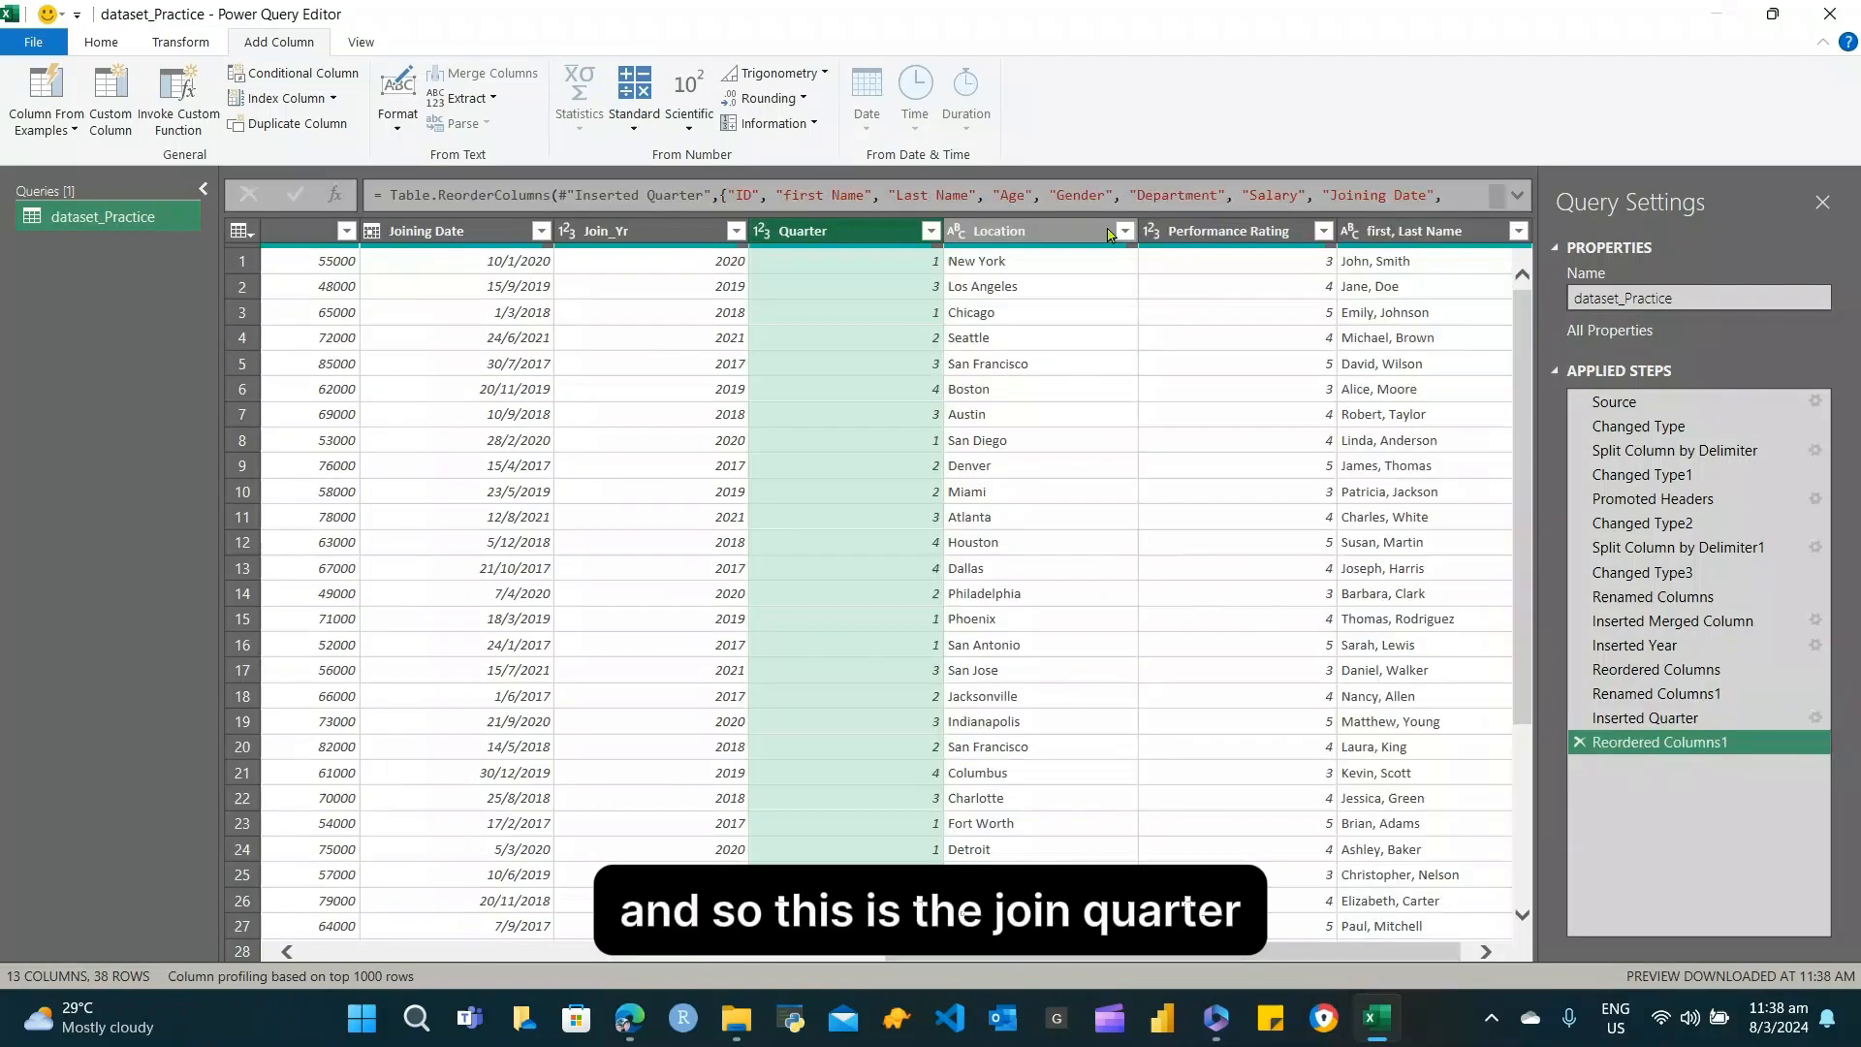
Add a month number column from Joining Date and place it between Quarter and Location
right_click(484, 233)
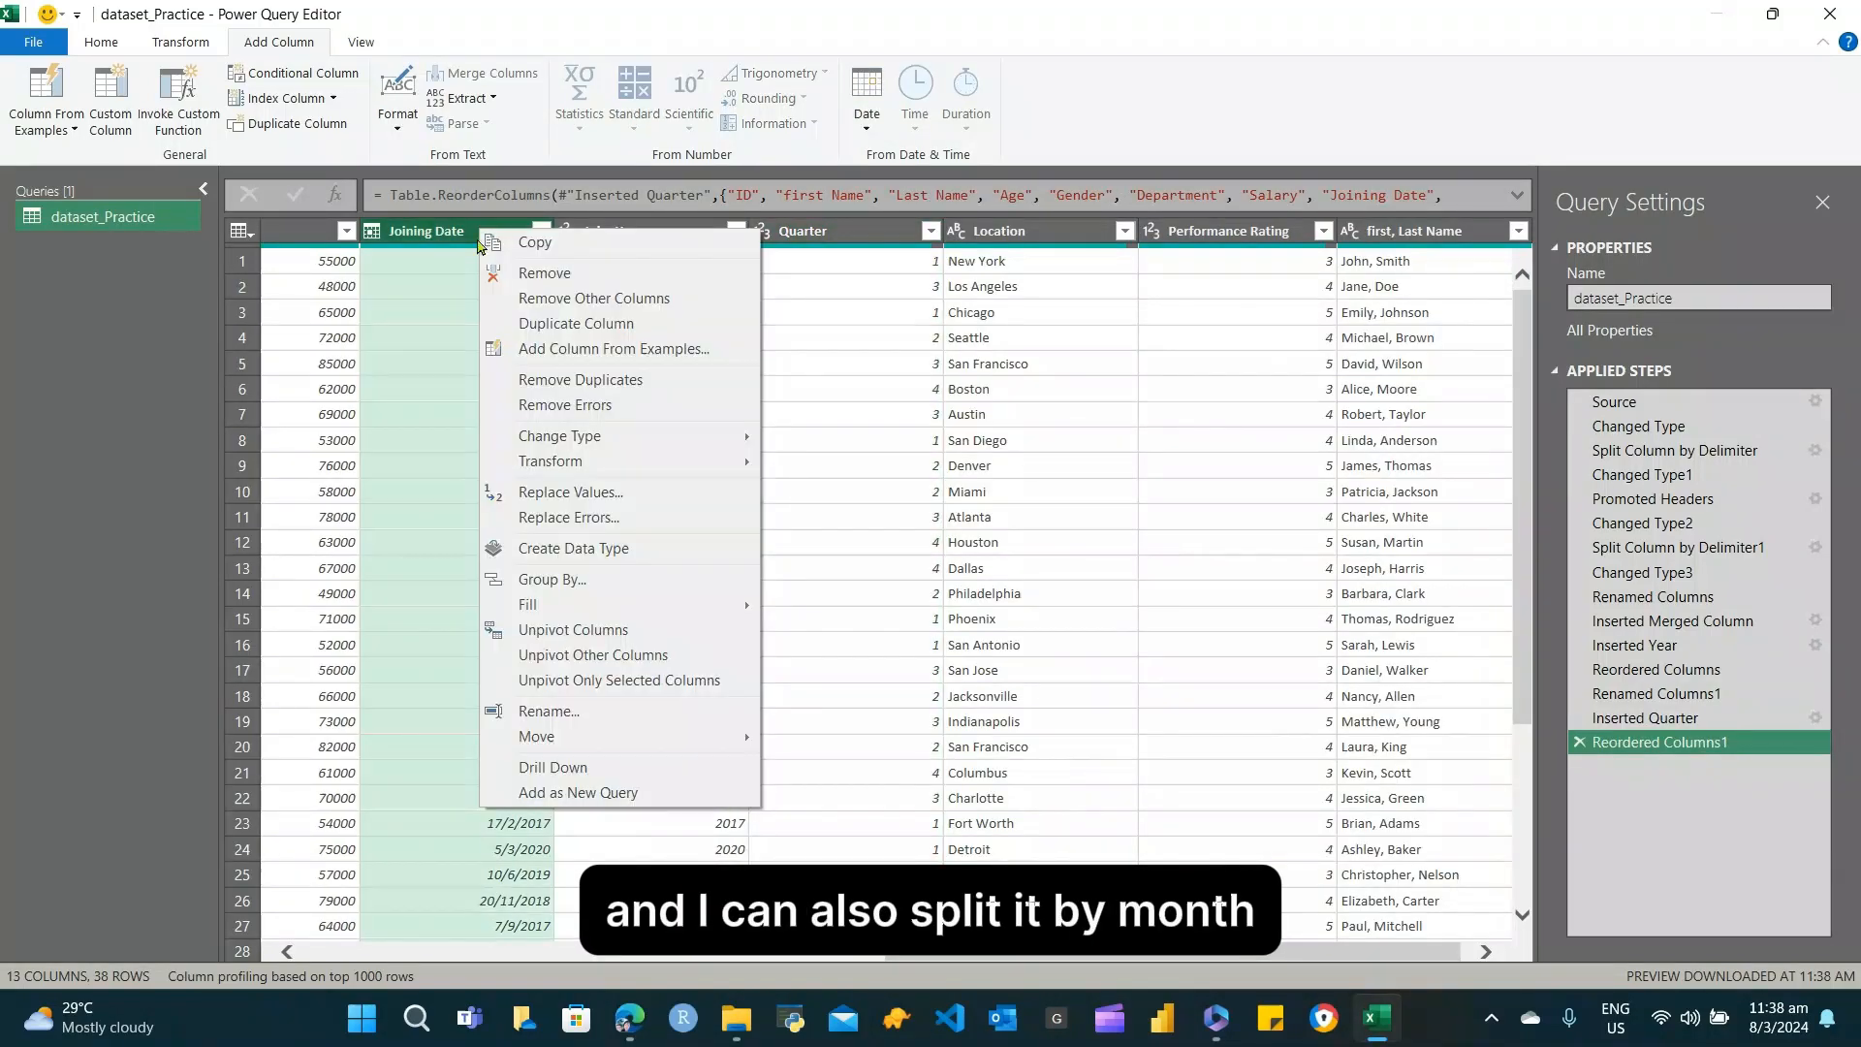
left_click(871, 128)
mouse_move(984, 264)
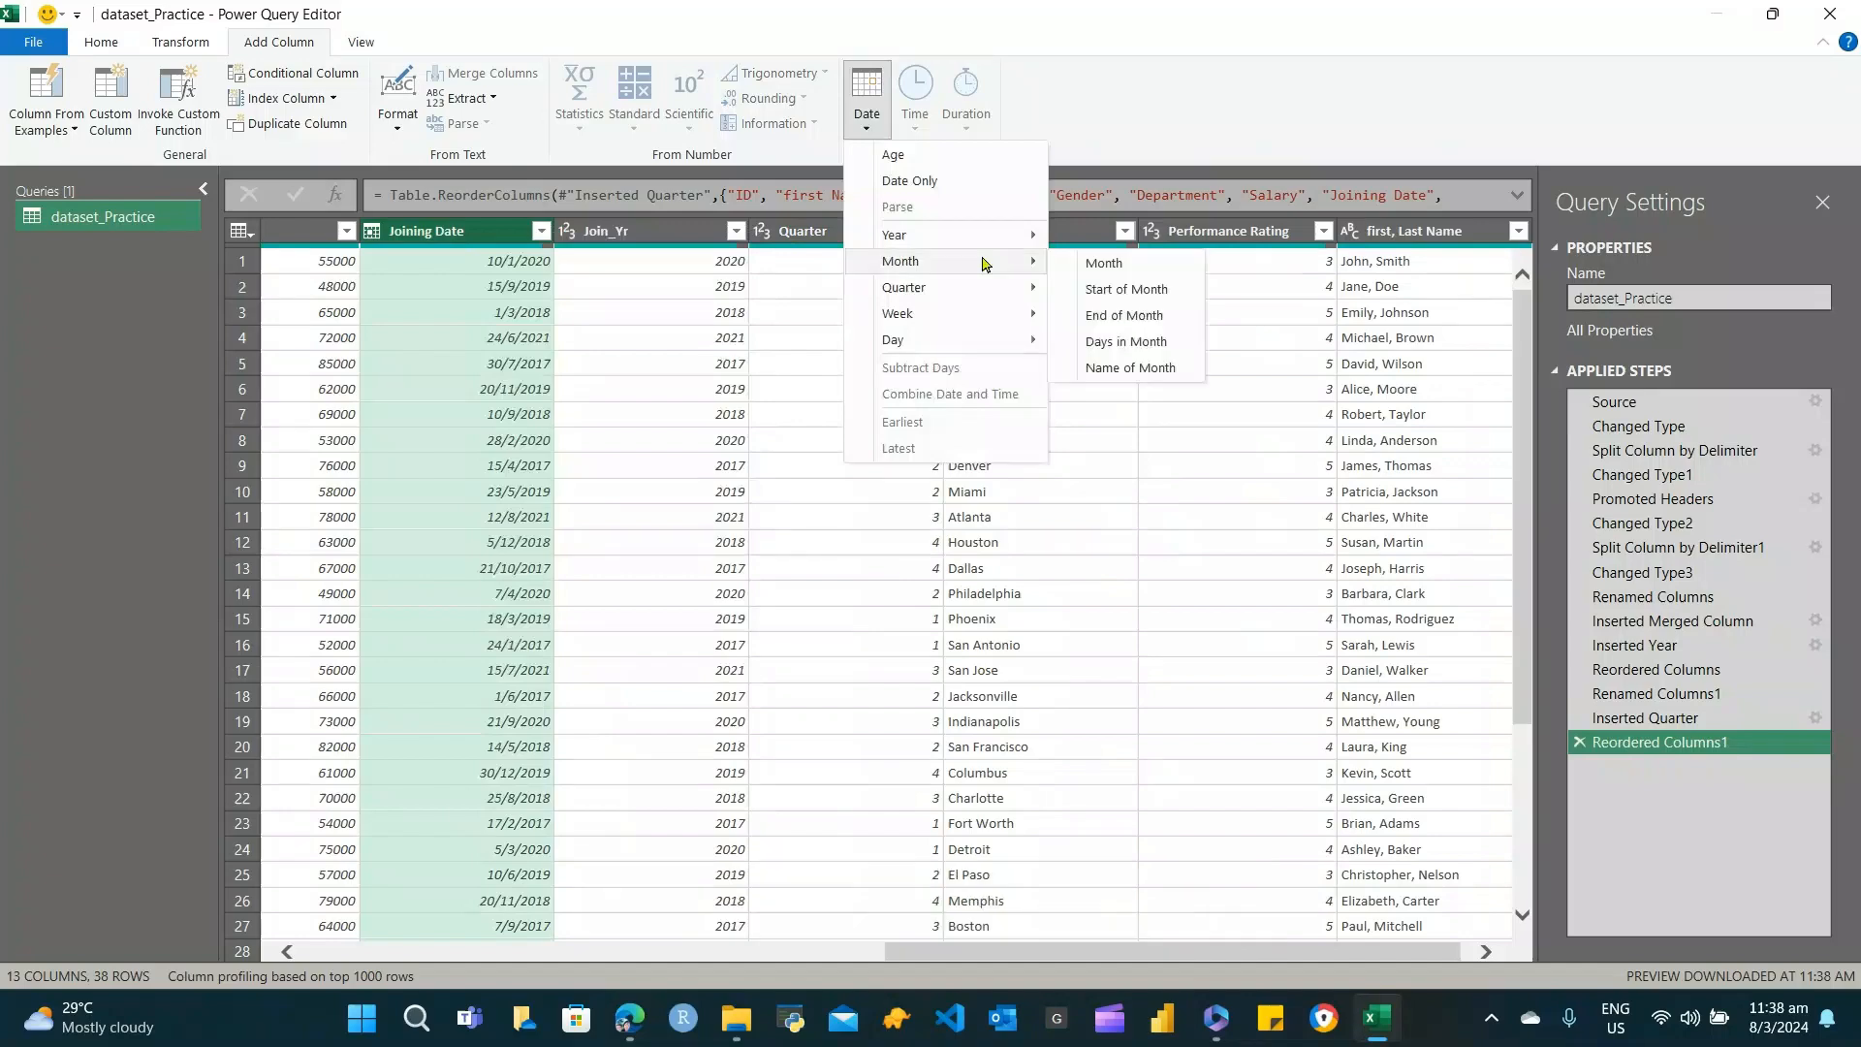
left_click(1084, 264)
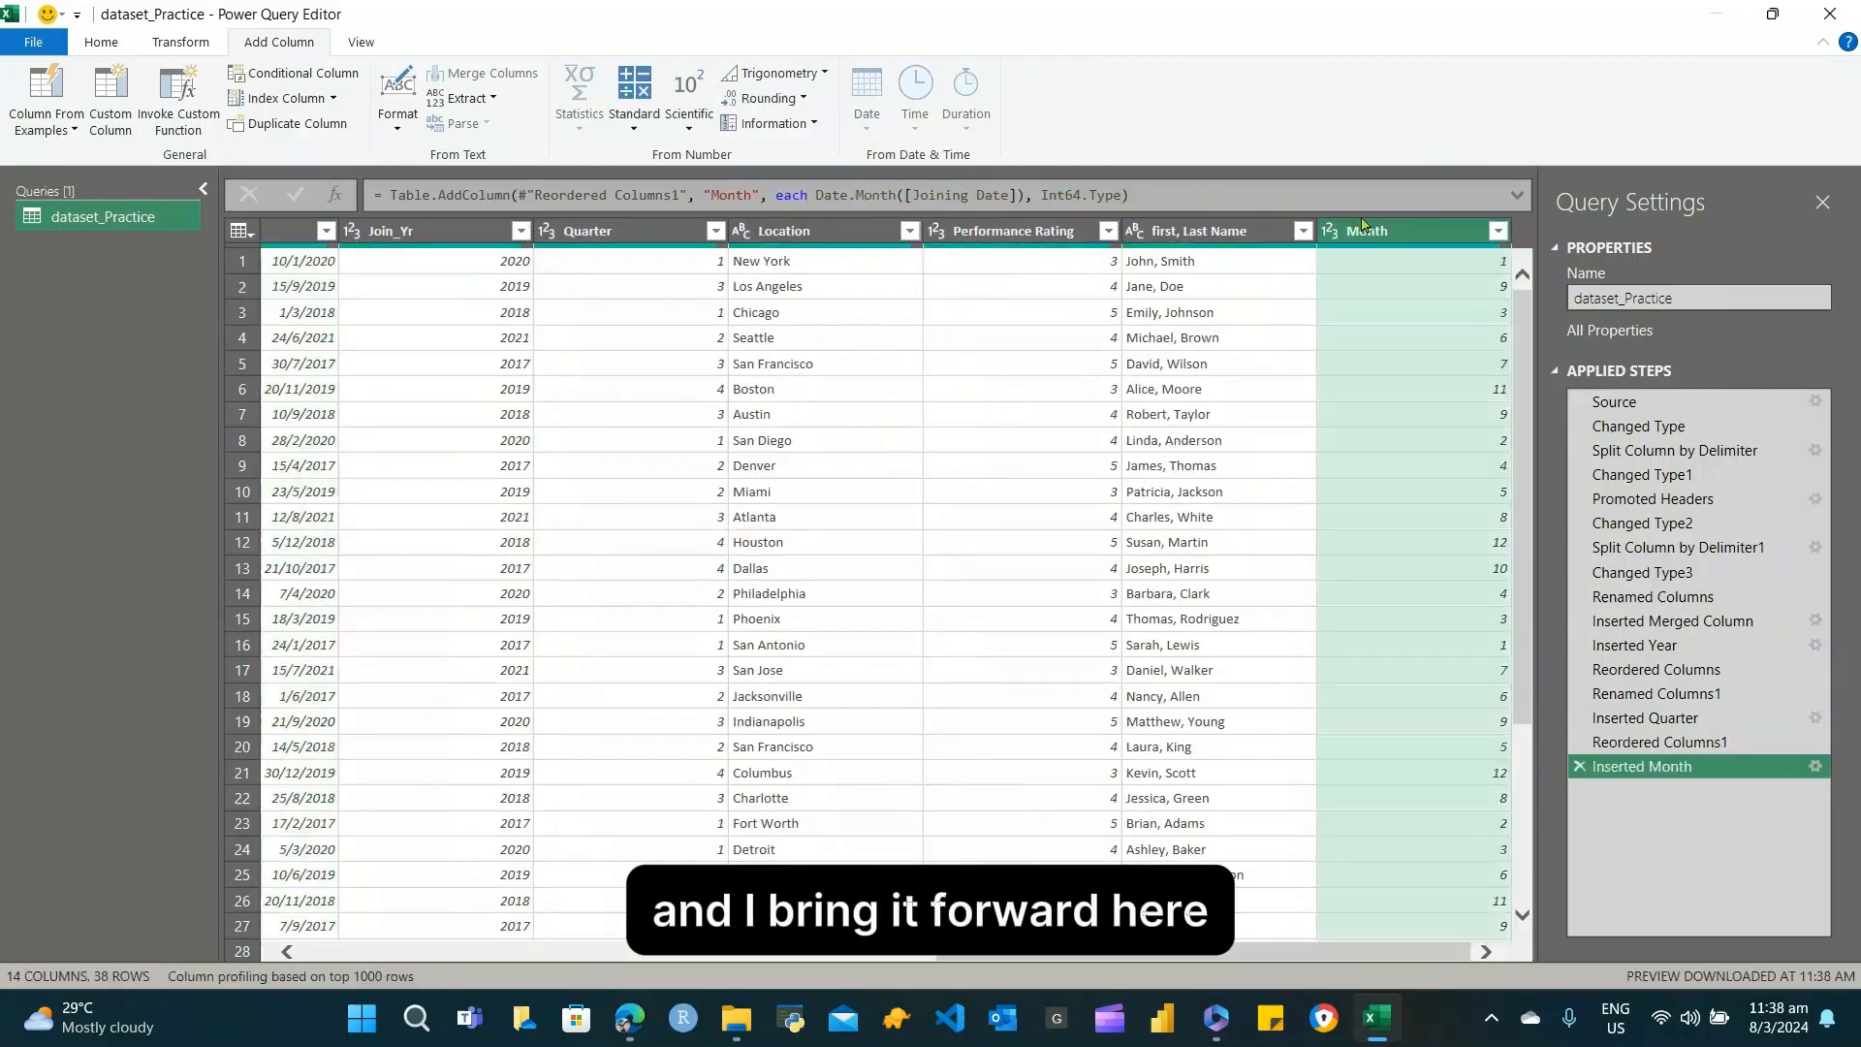
left_click_drag(1362, 225, 797, 255)
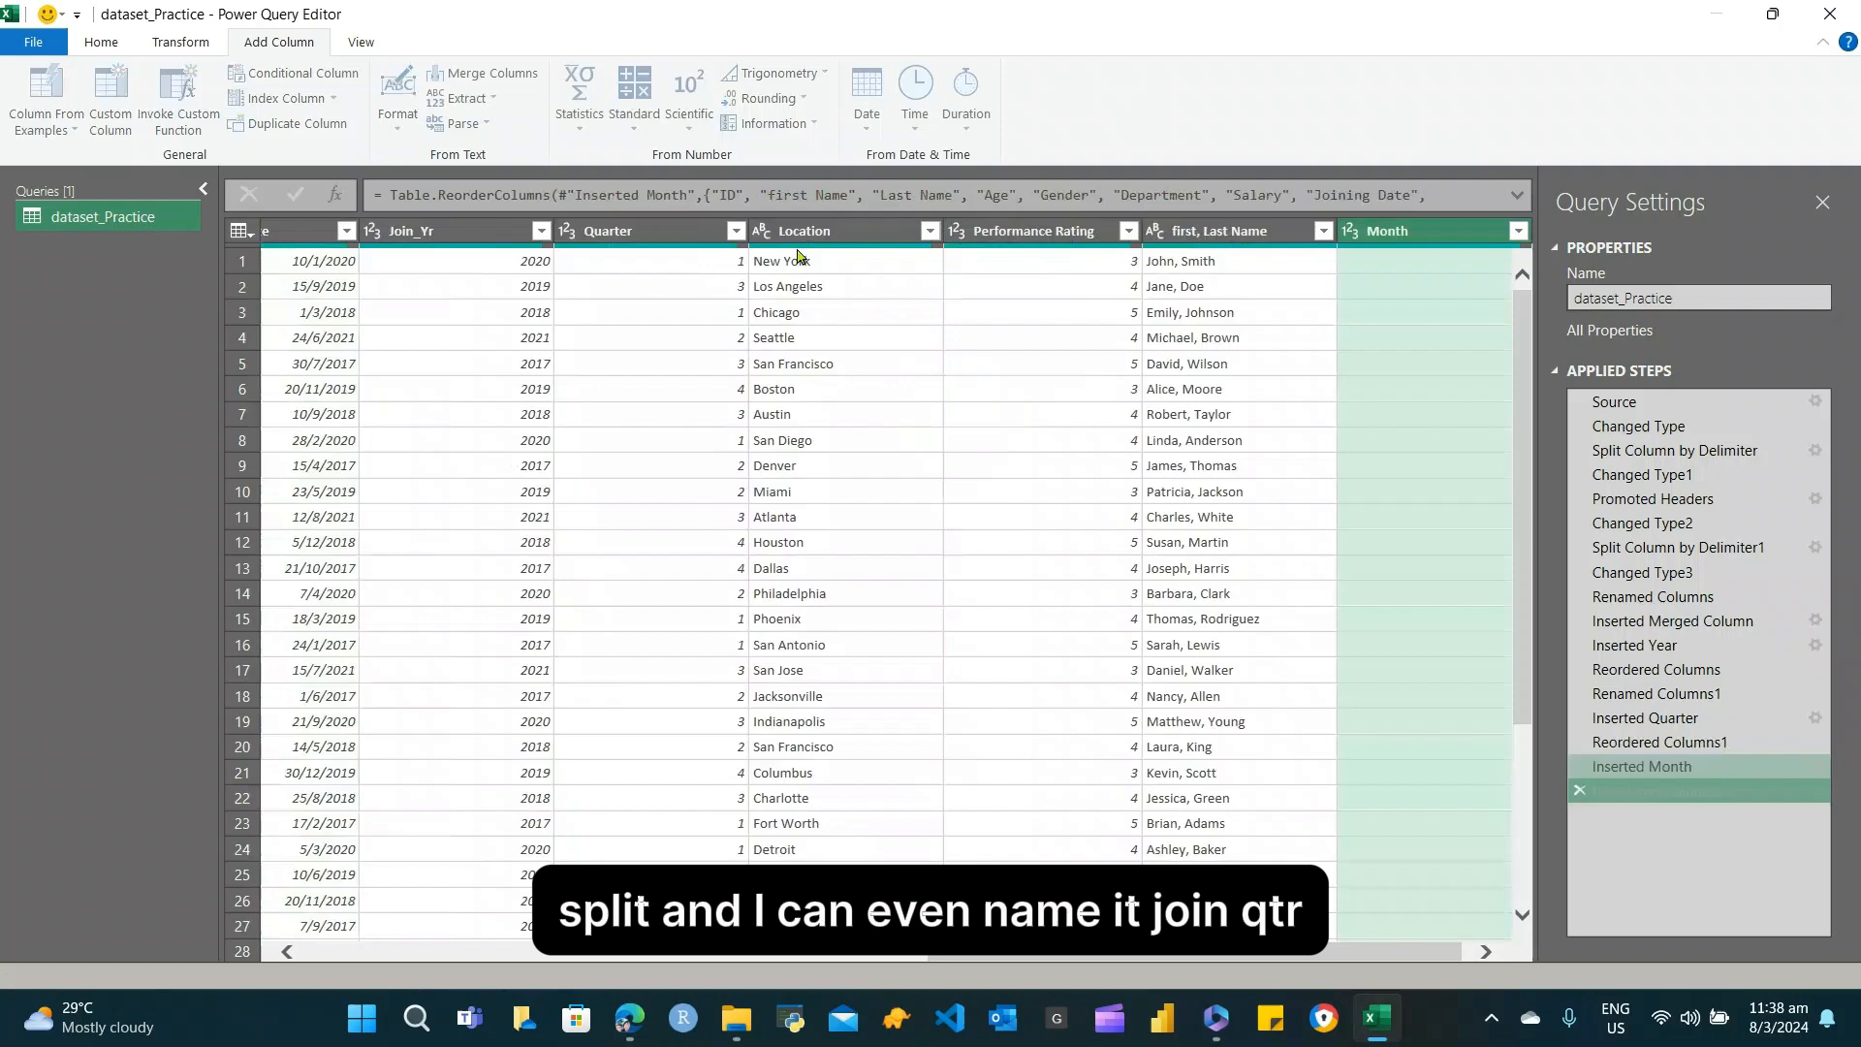
Rename the Quarter column to "Join_qtr" and the Month column to "Join_Mth"
left_click(636, 233)
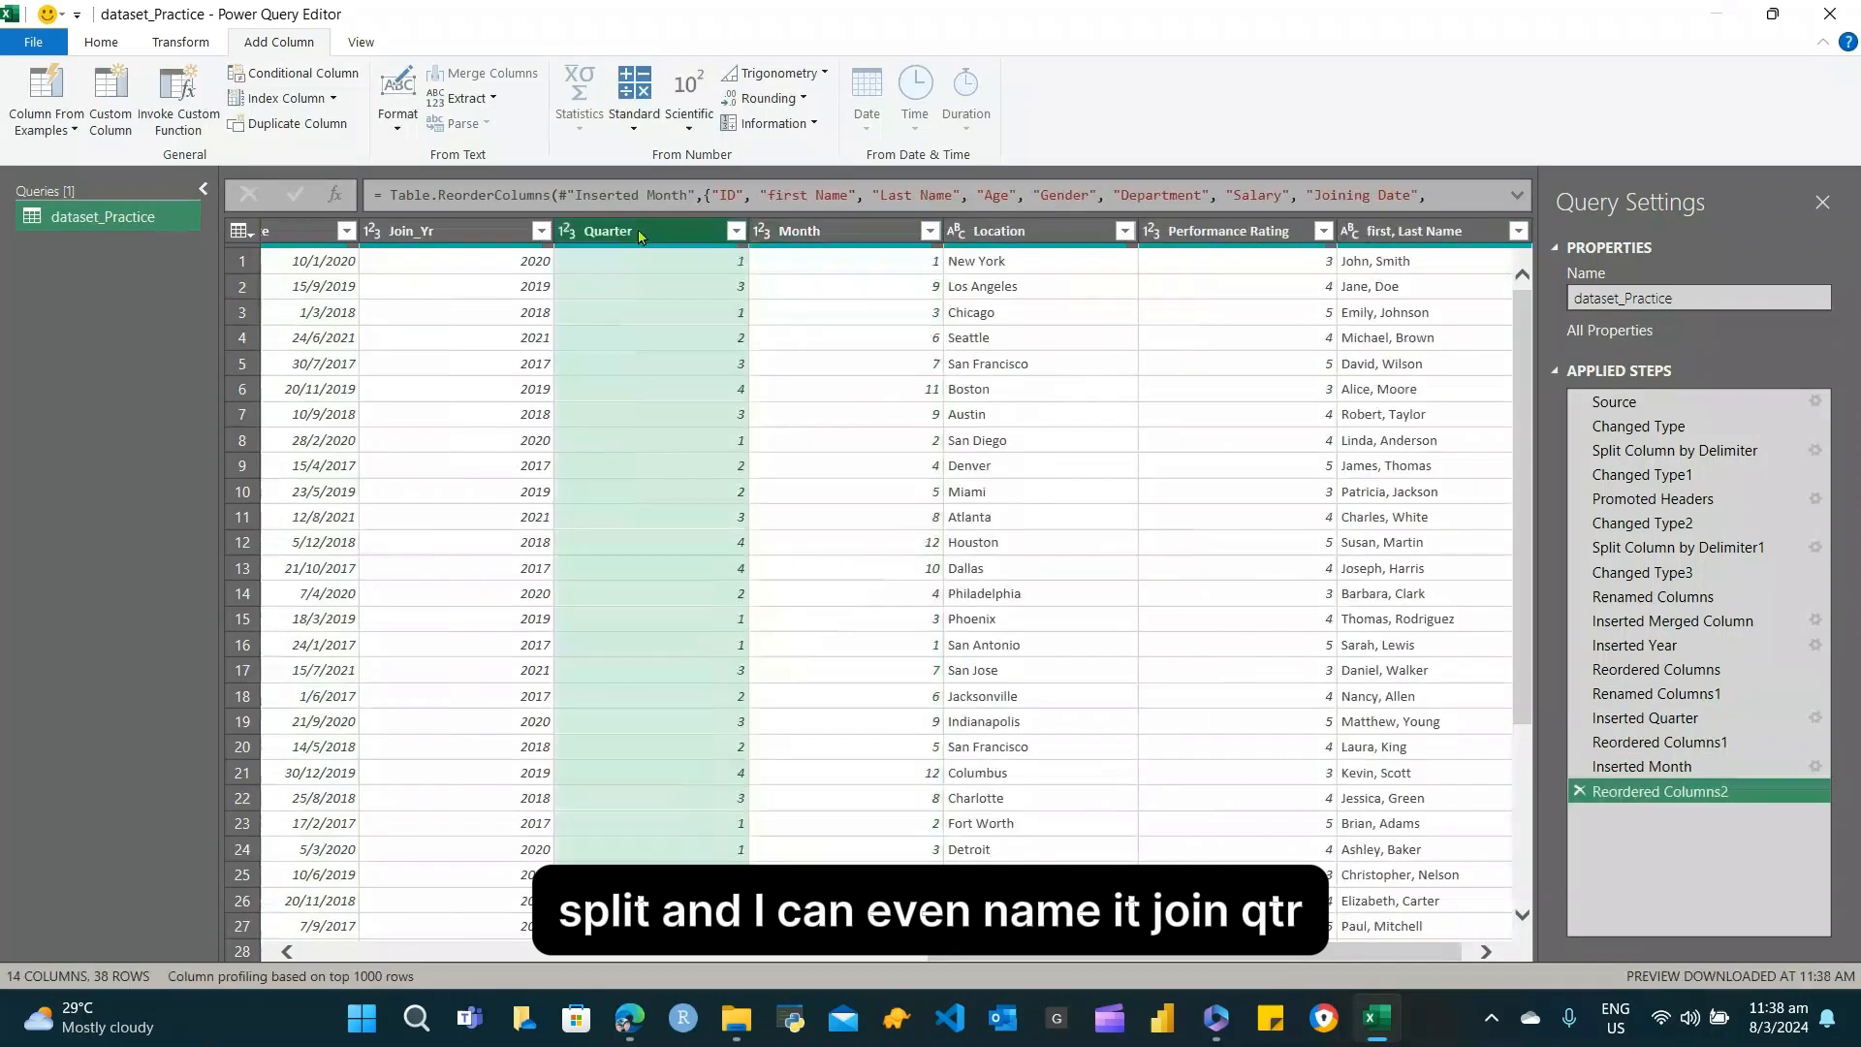
double_click(638, 233)
type("Join")
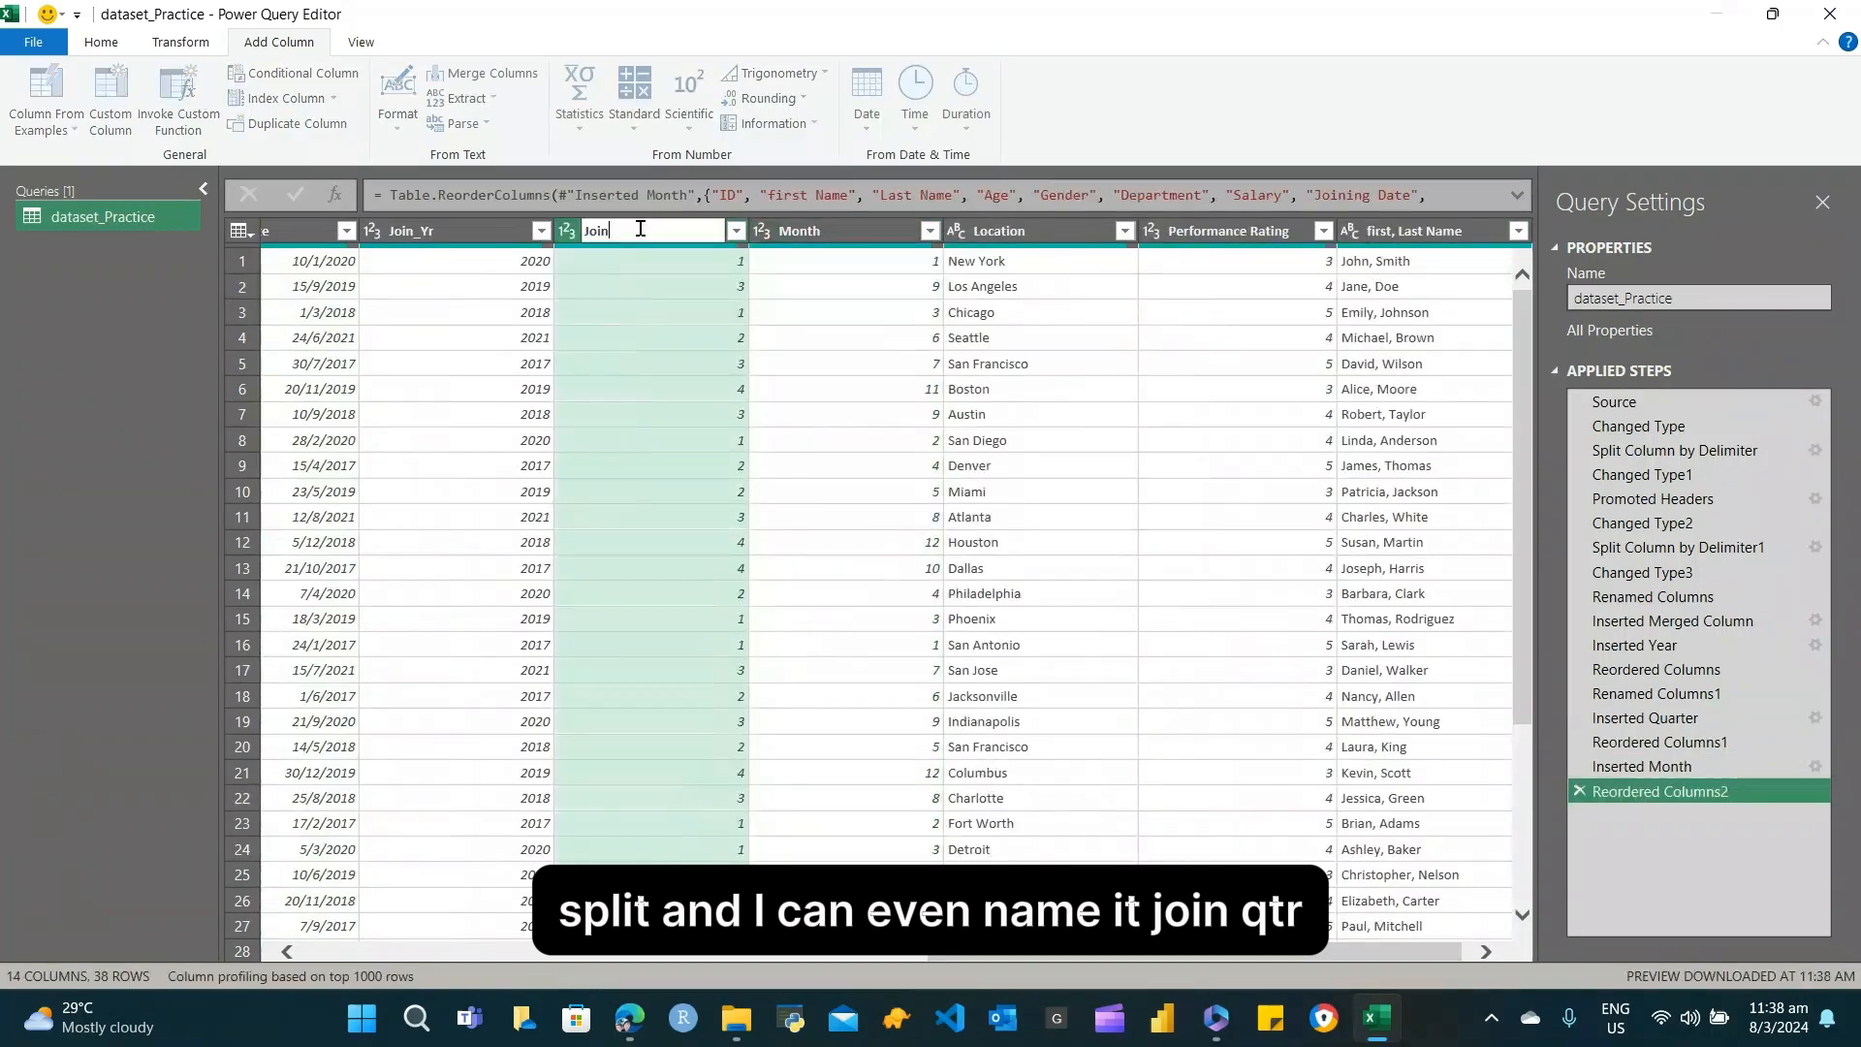
type("_qtr")
key("Return")
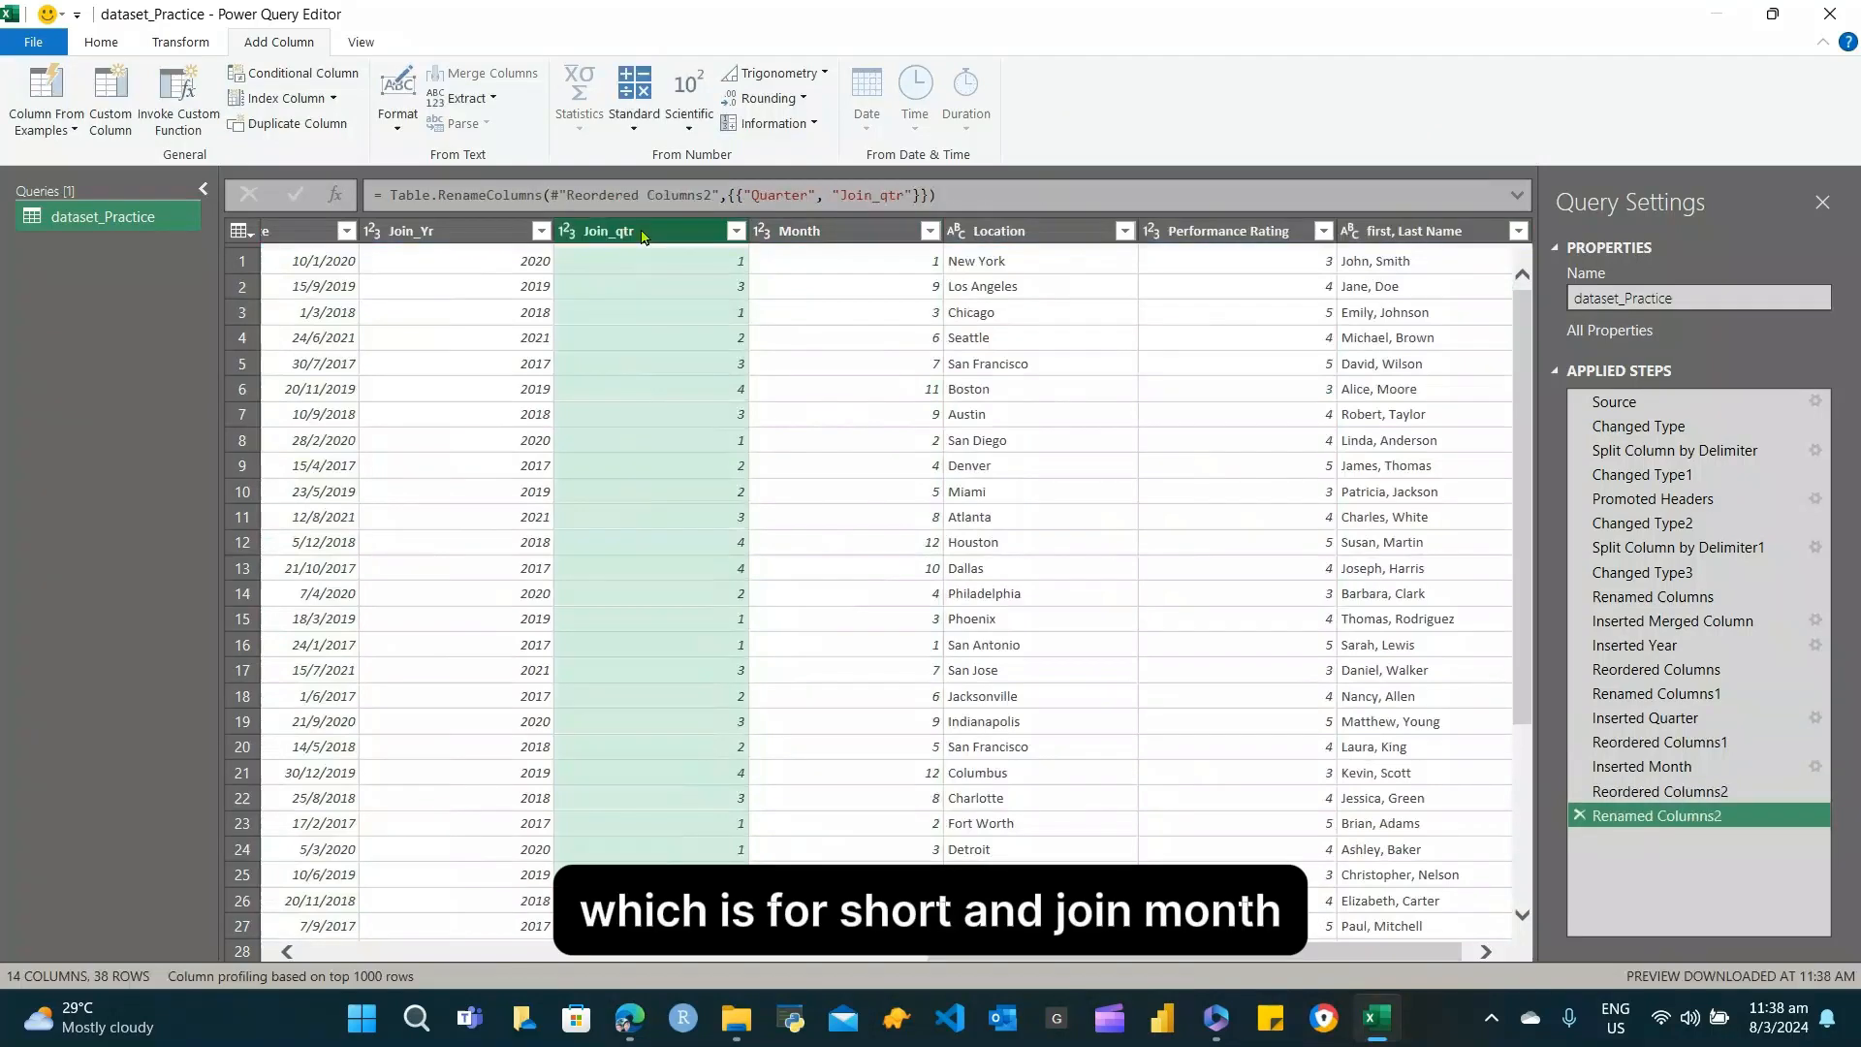
double_click(813, 231)
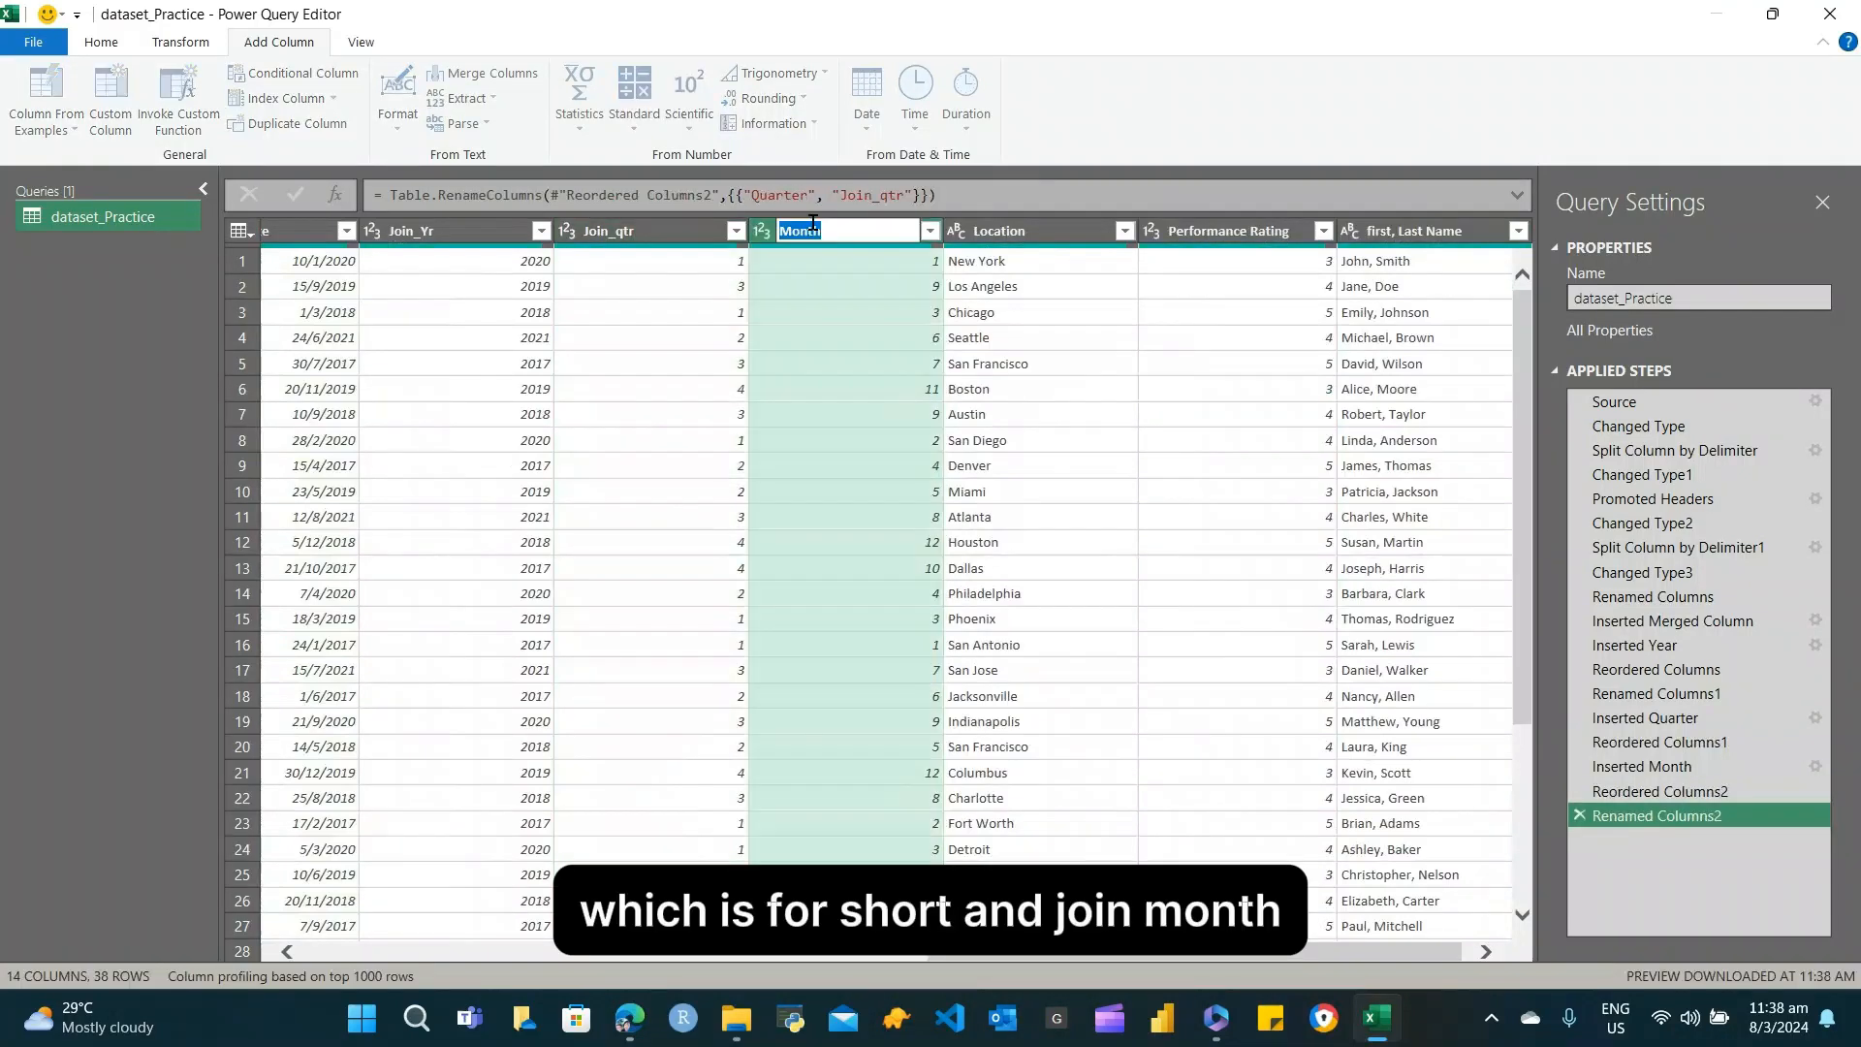
type("Join_")
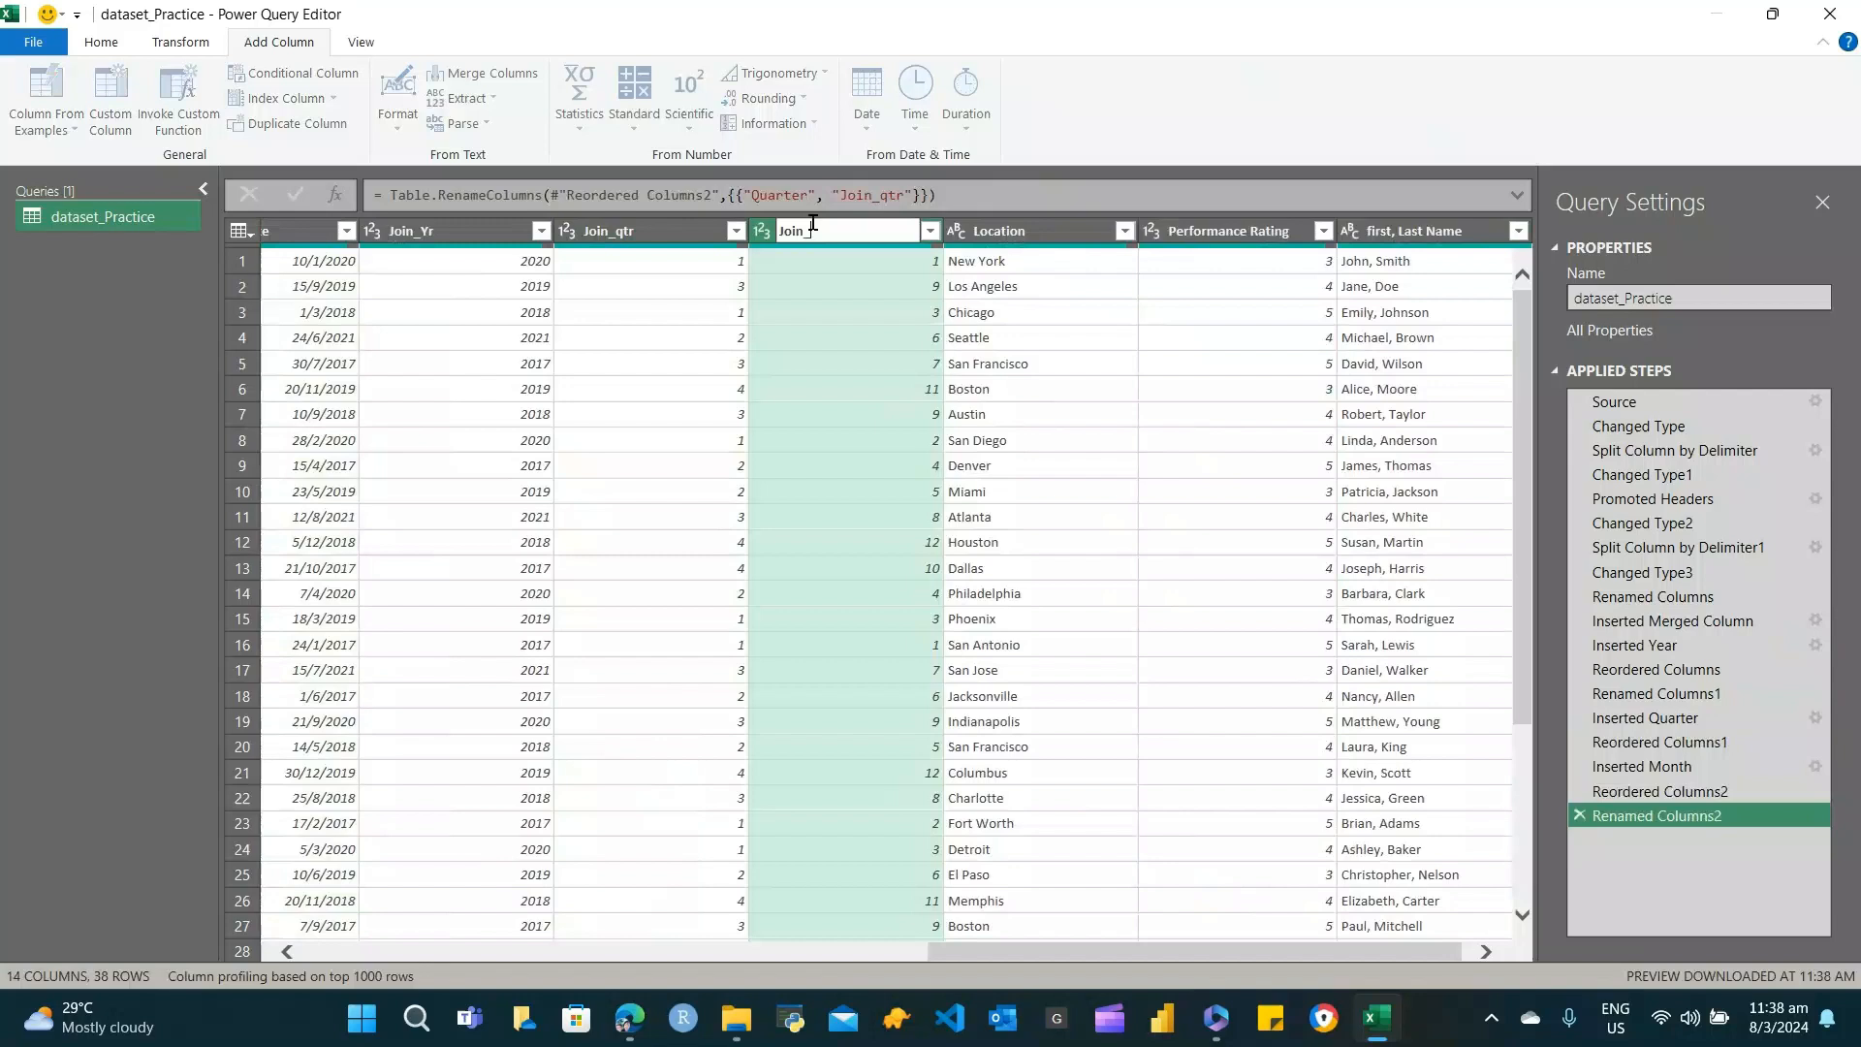
type("Mth")
key("Return")
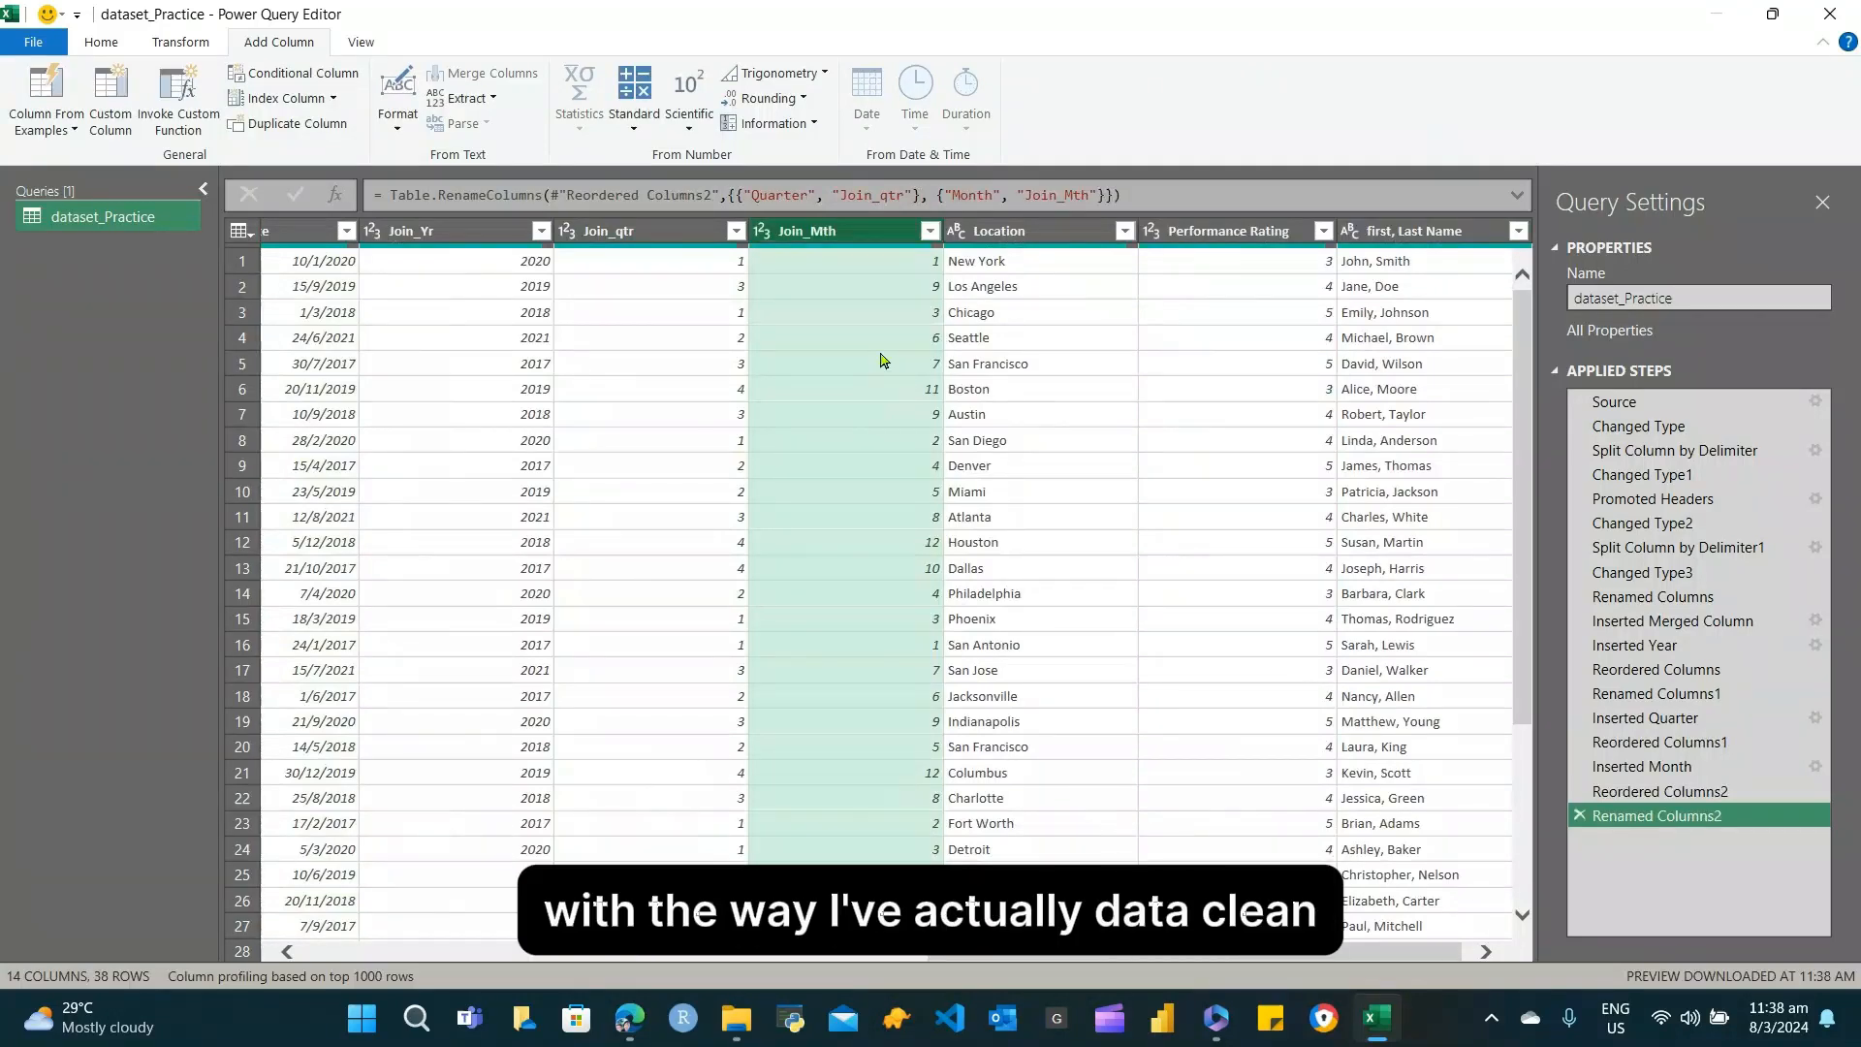
Filter the Location column to exclude rows with null values
left_click(1018, 940)
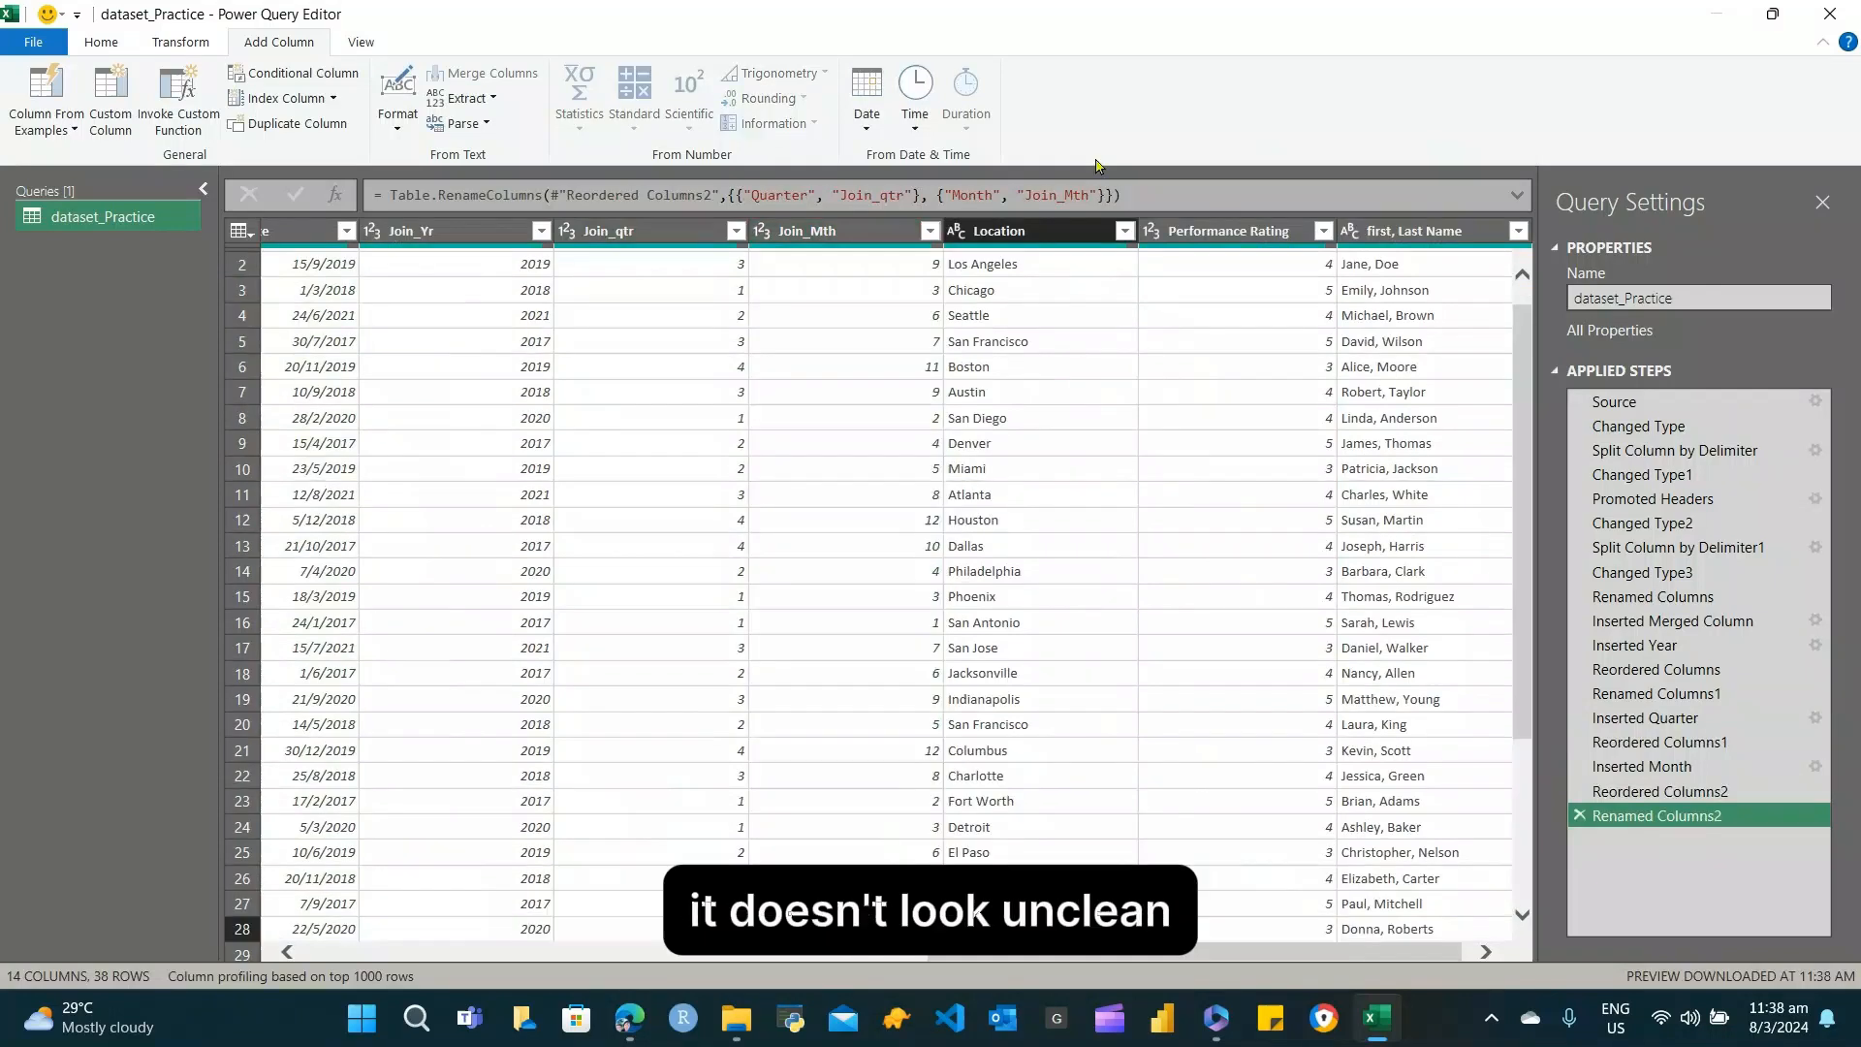
left_click(1125, 231)
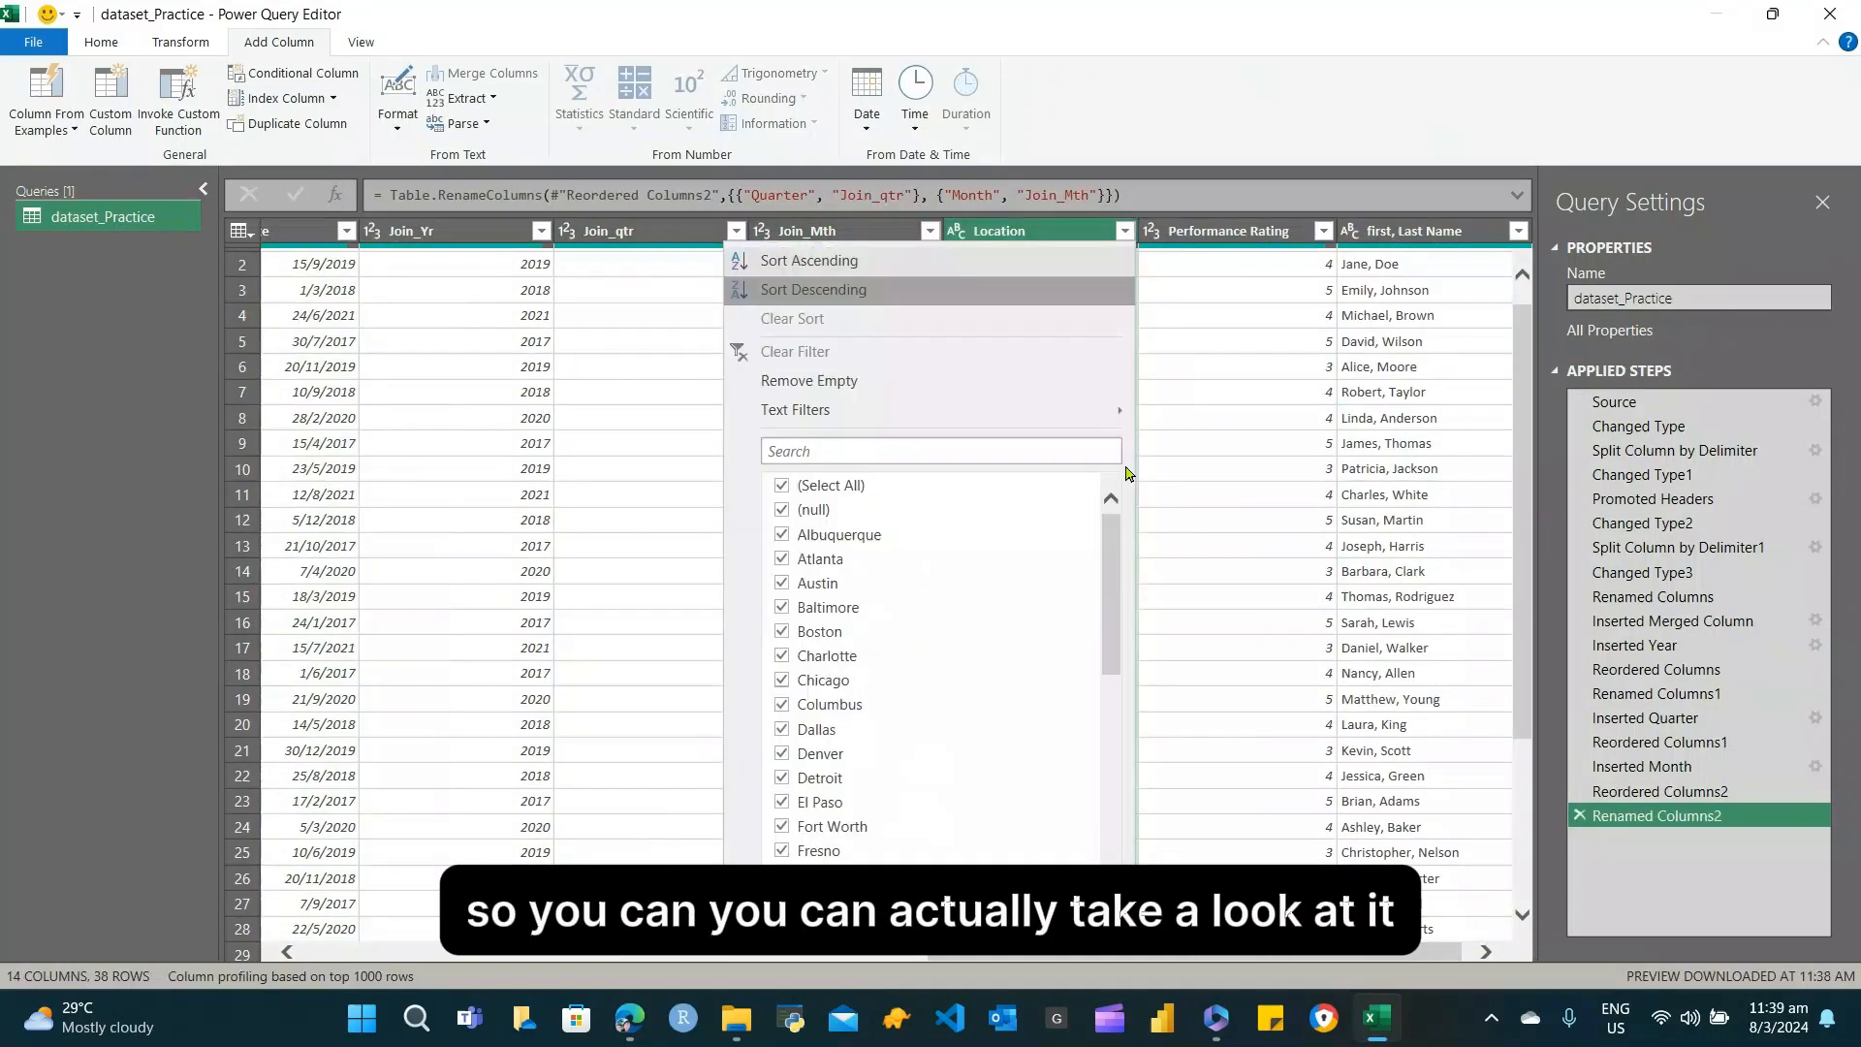
left_click_drag(1108, 543, 1130, 423)
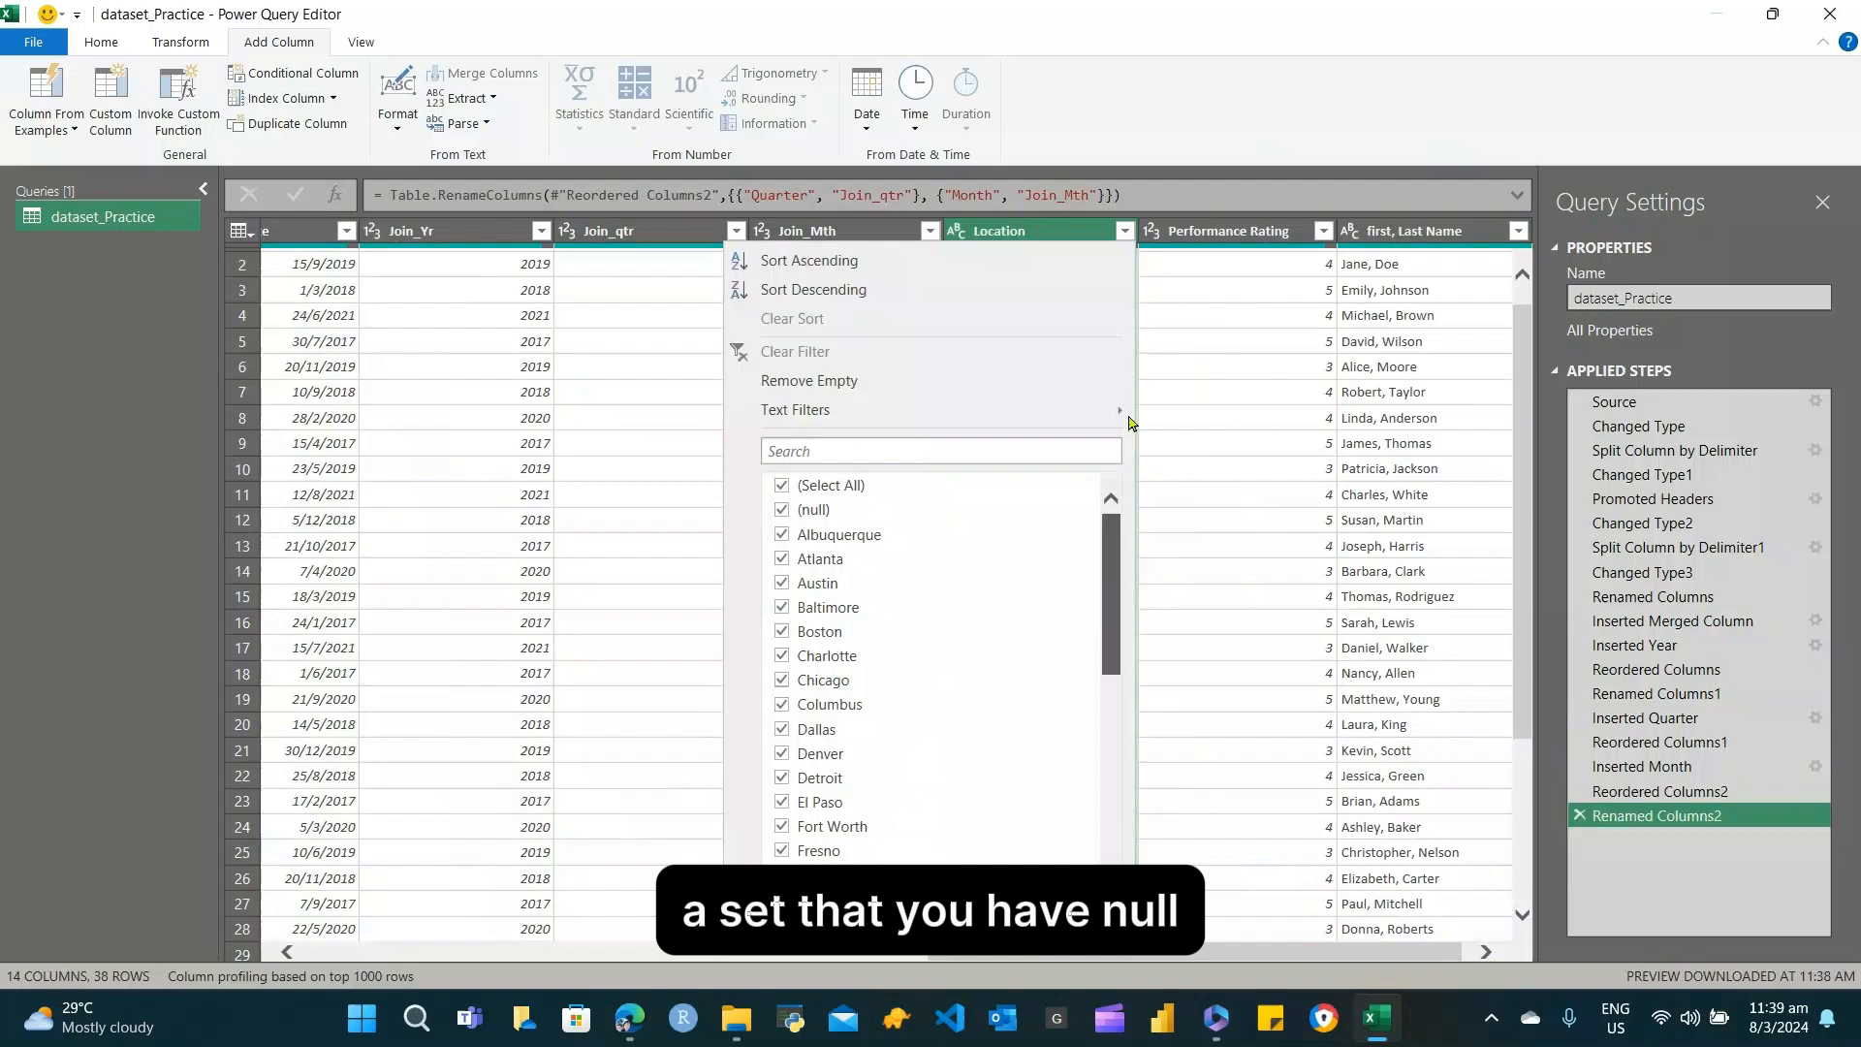
left_click(784, 514)
left_click(783, 512)
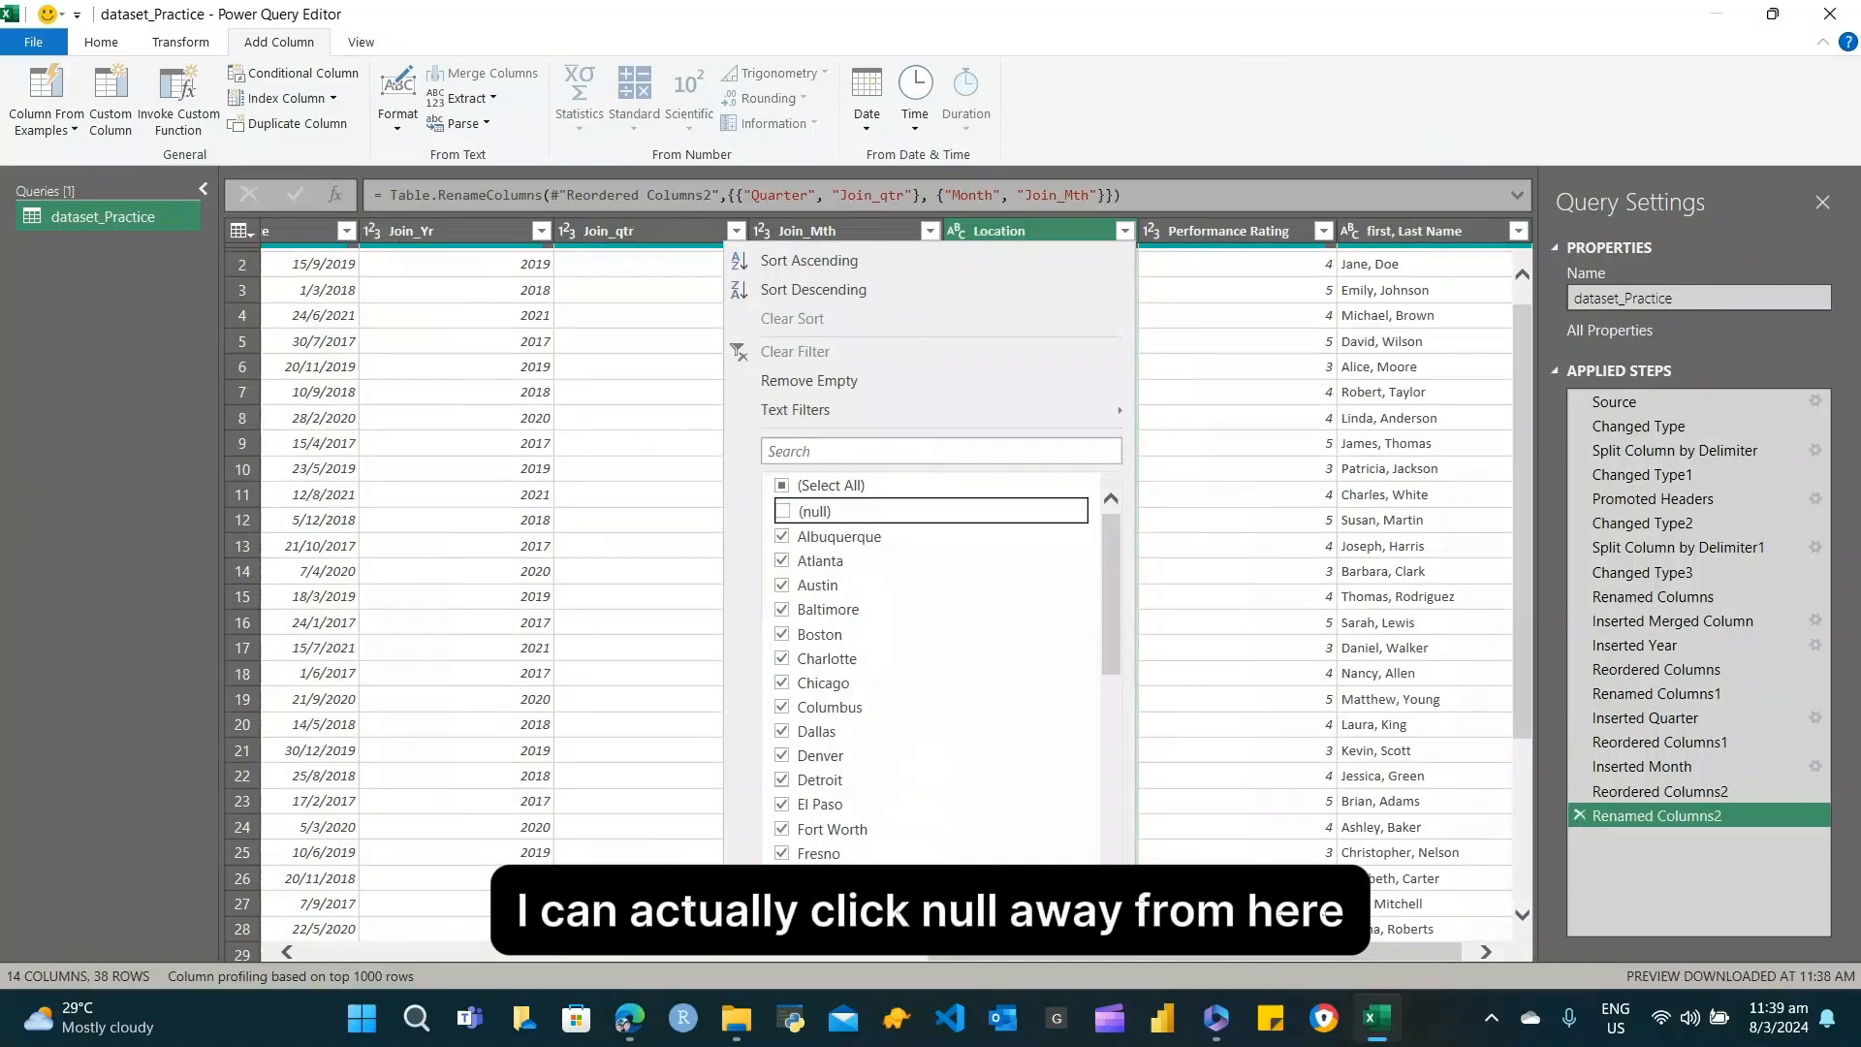
left_click(999, 918)
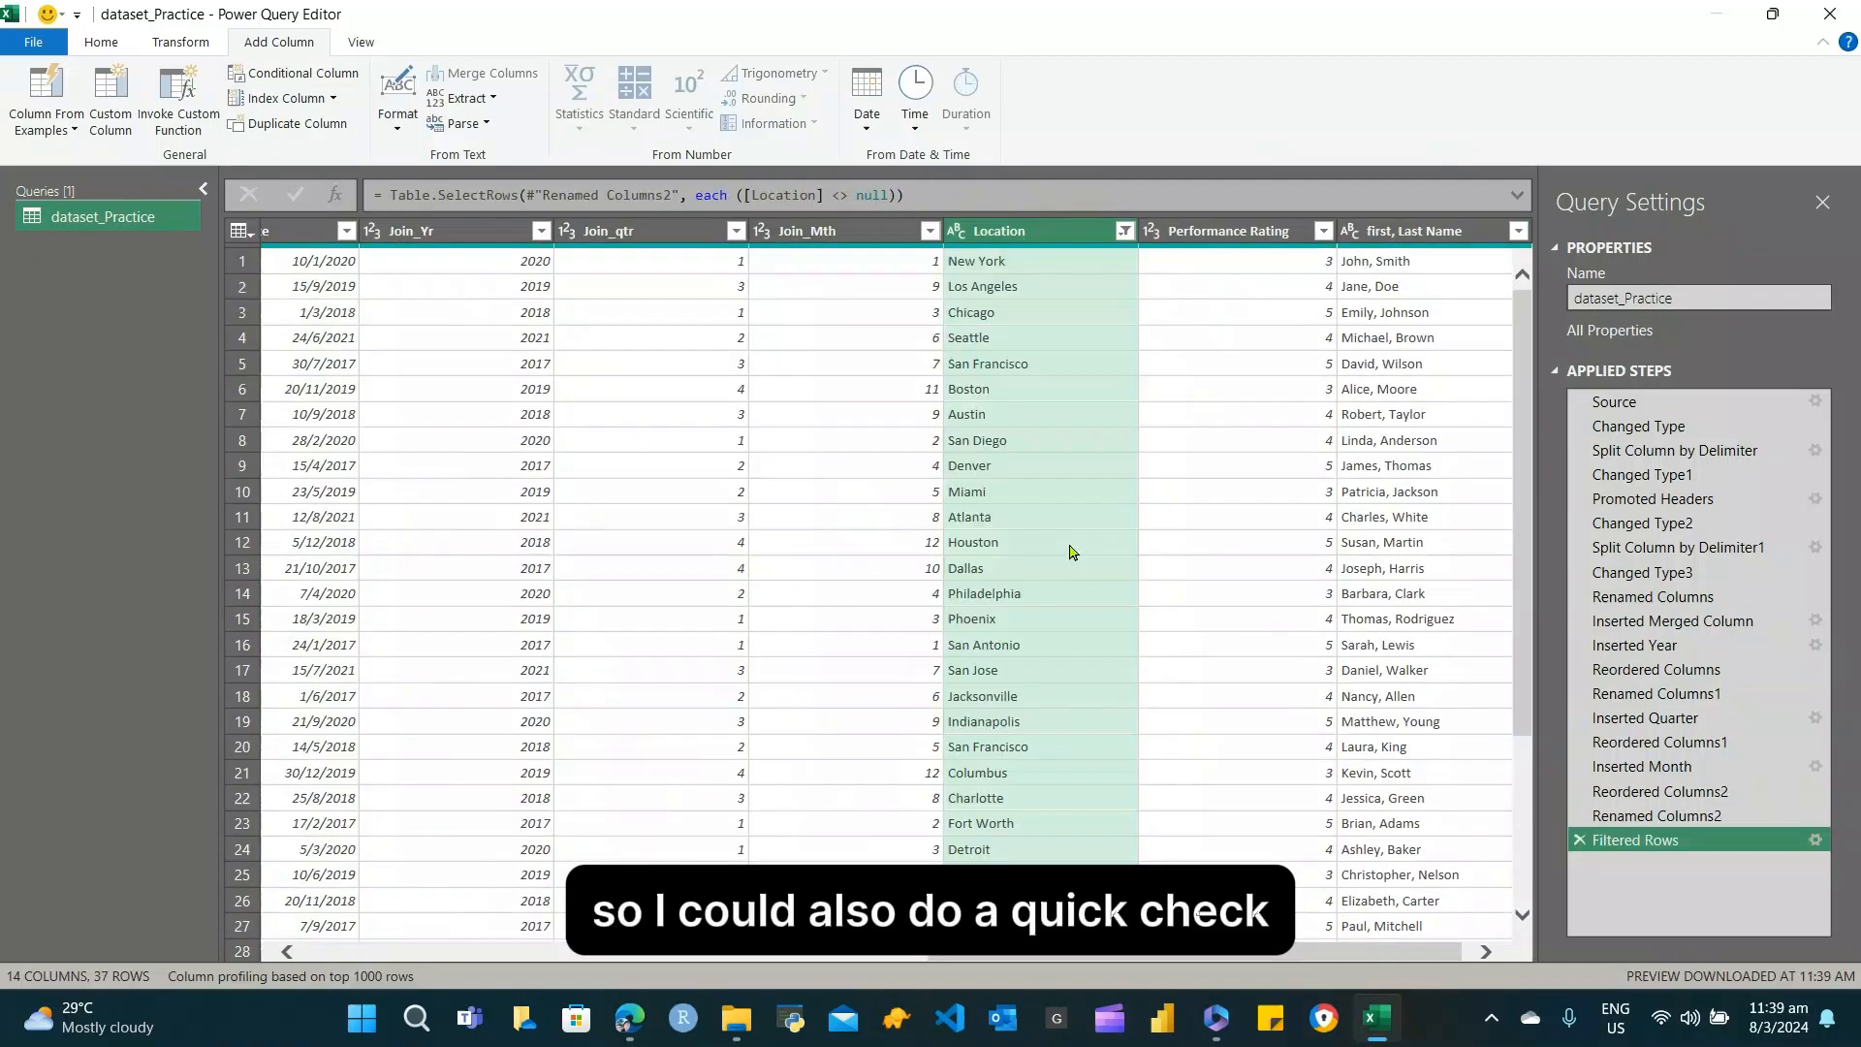
Check the filter value lists of the first Name and Age columns for remaining nulls
left_click_drag(1062, 951, 433, 863)
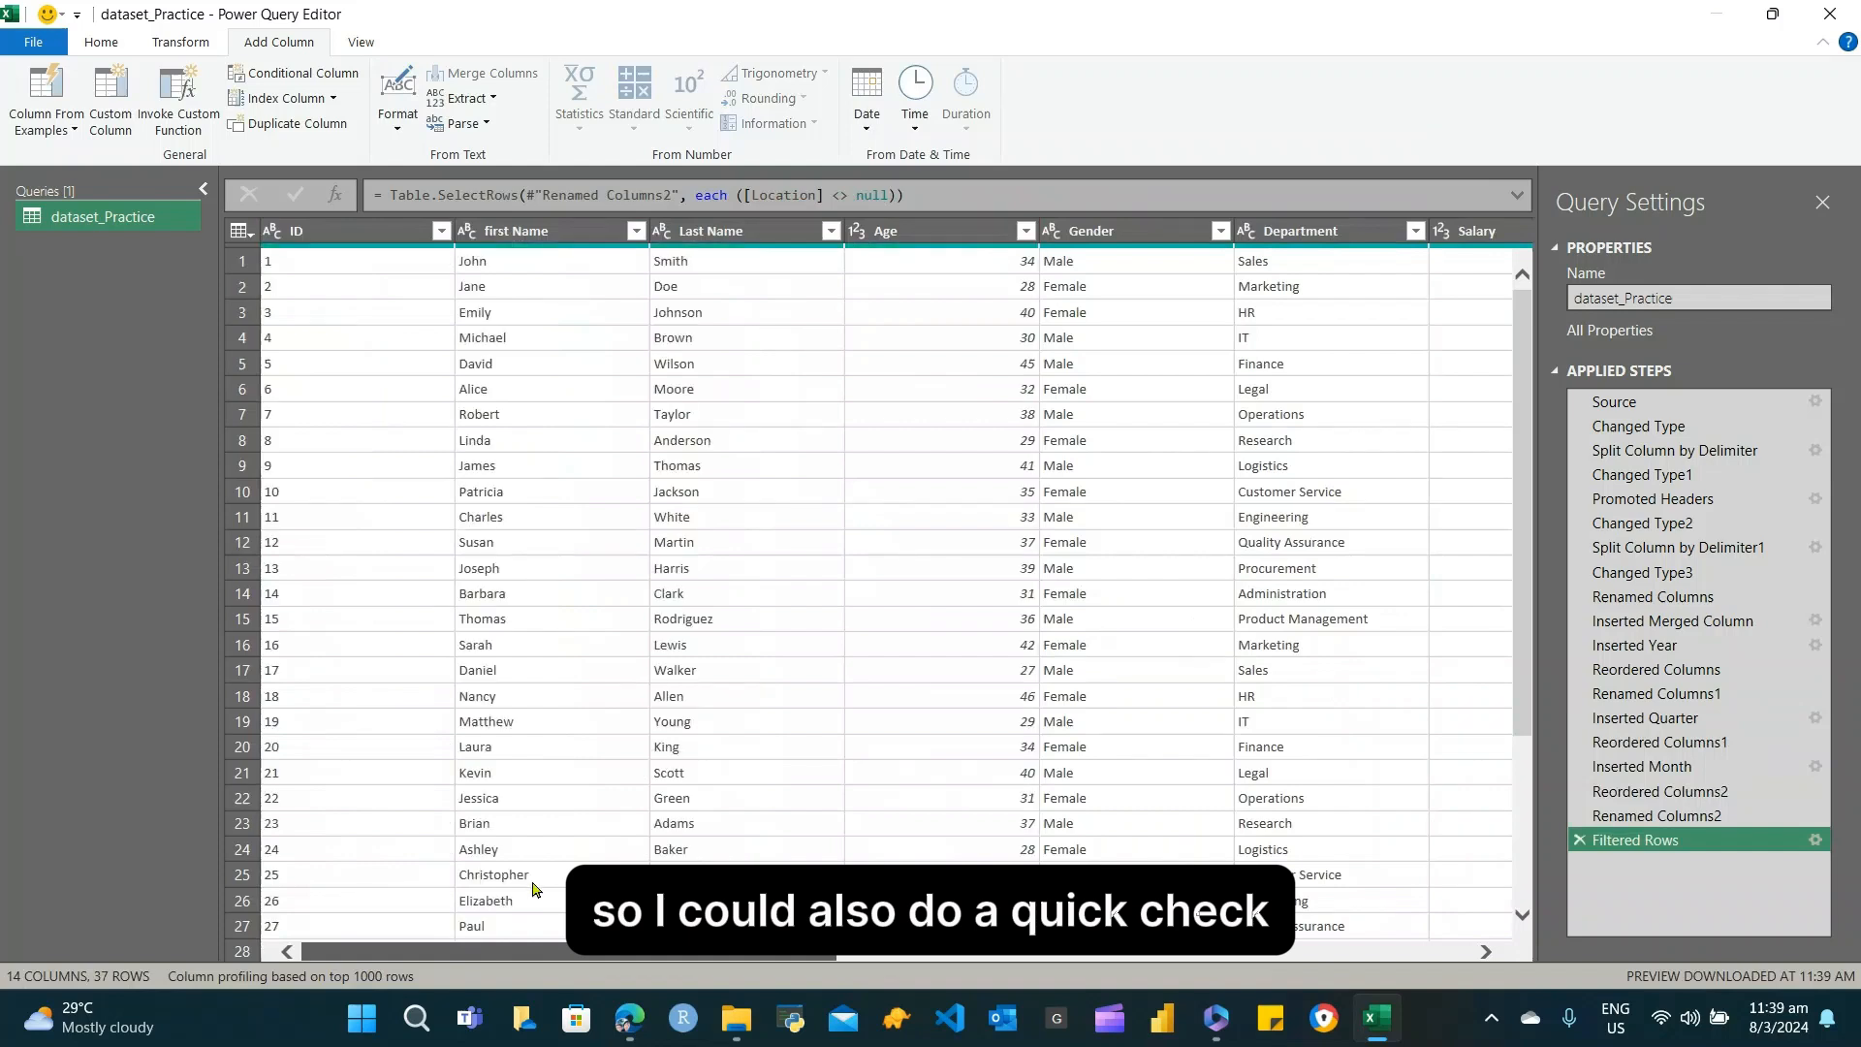
left_click(636, 231)
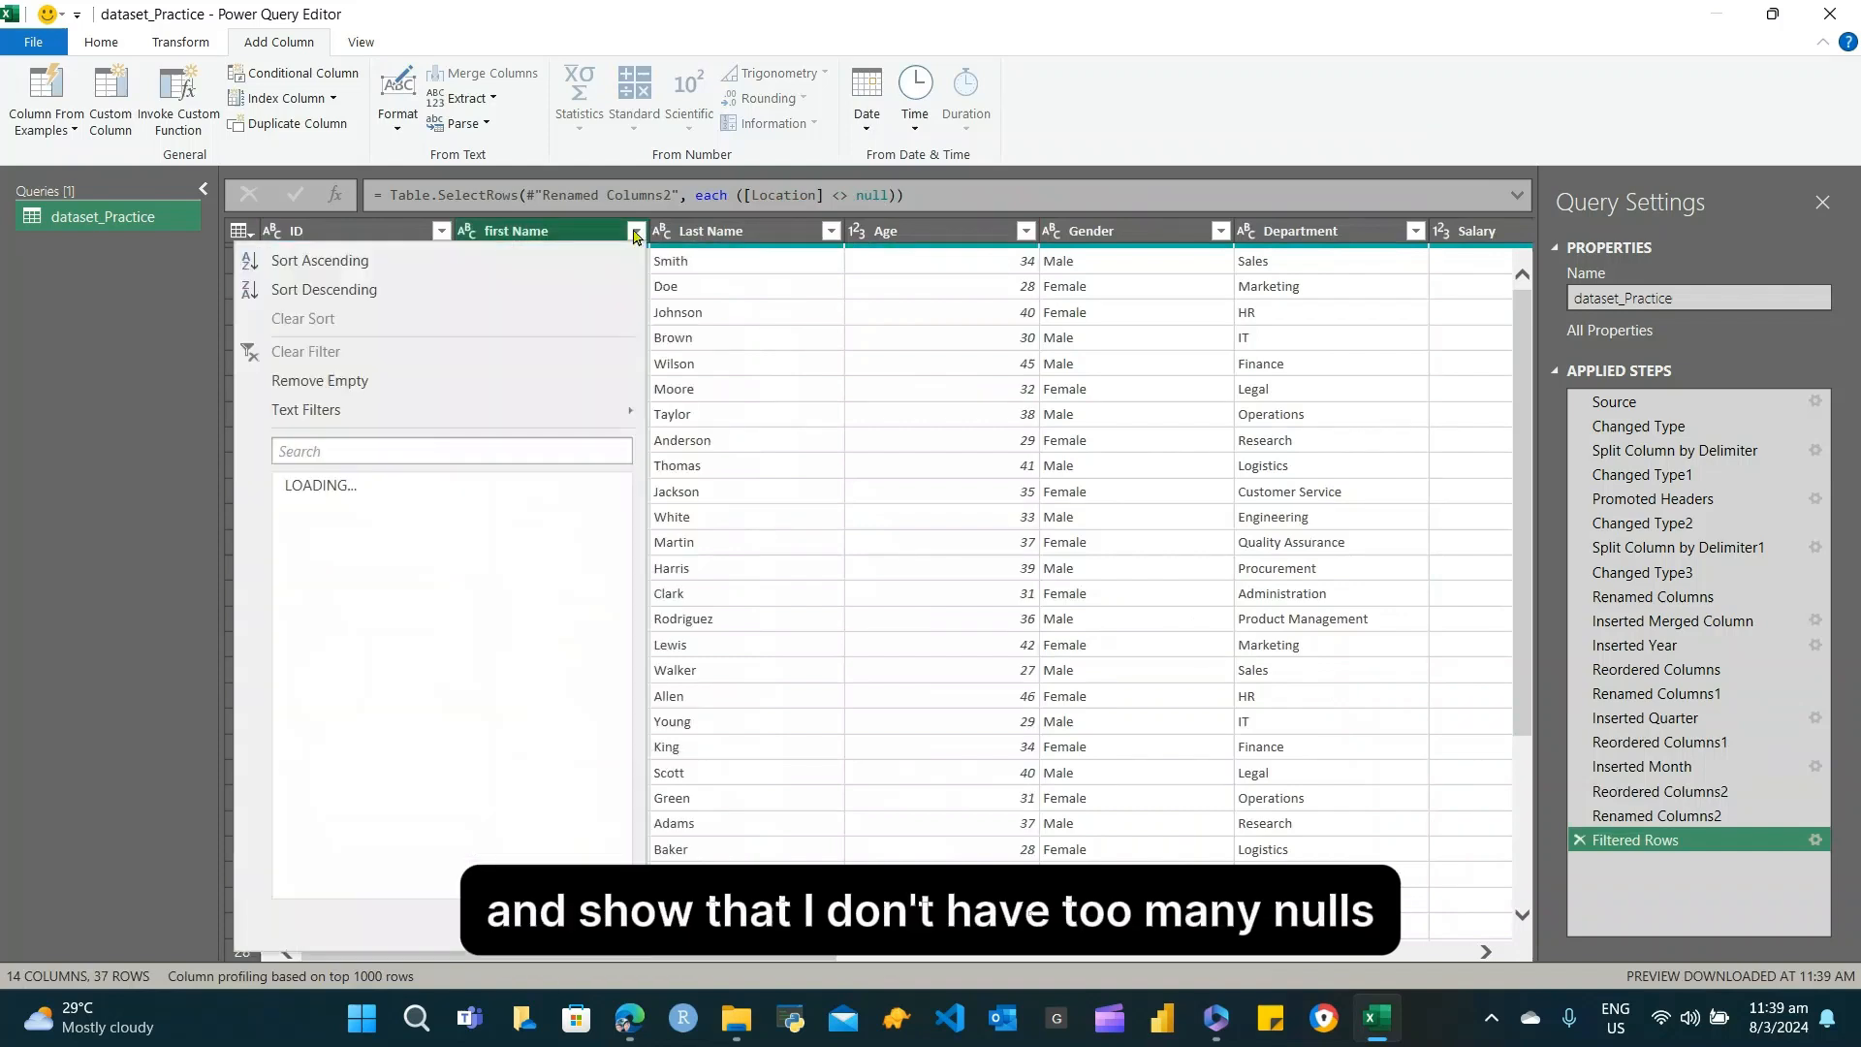
scroll(590, 869, "down", 6)
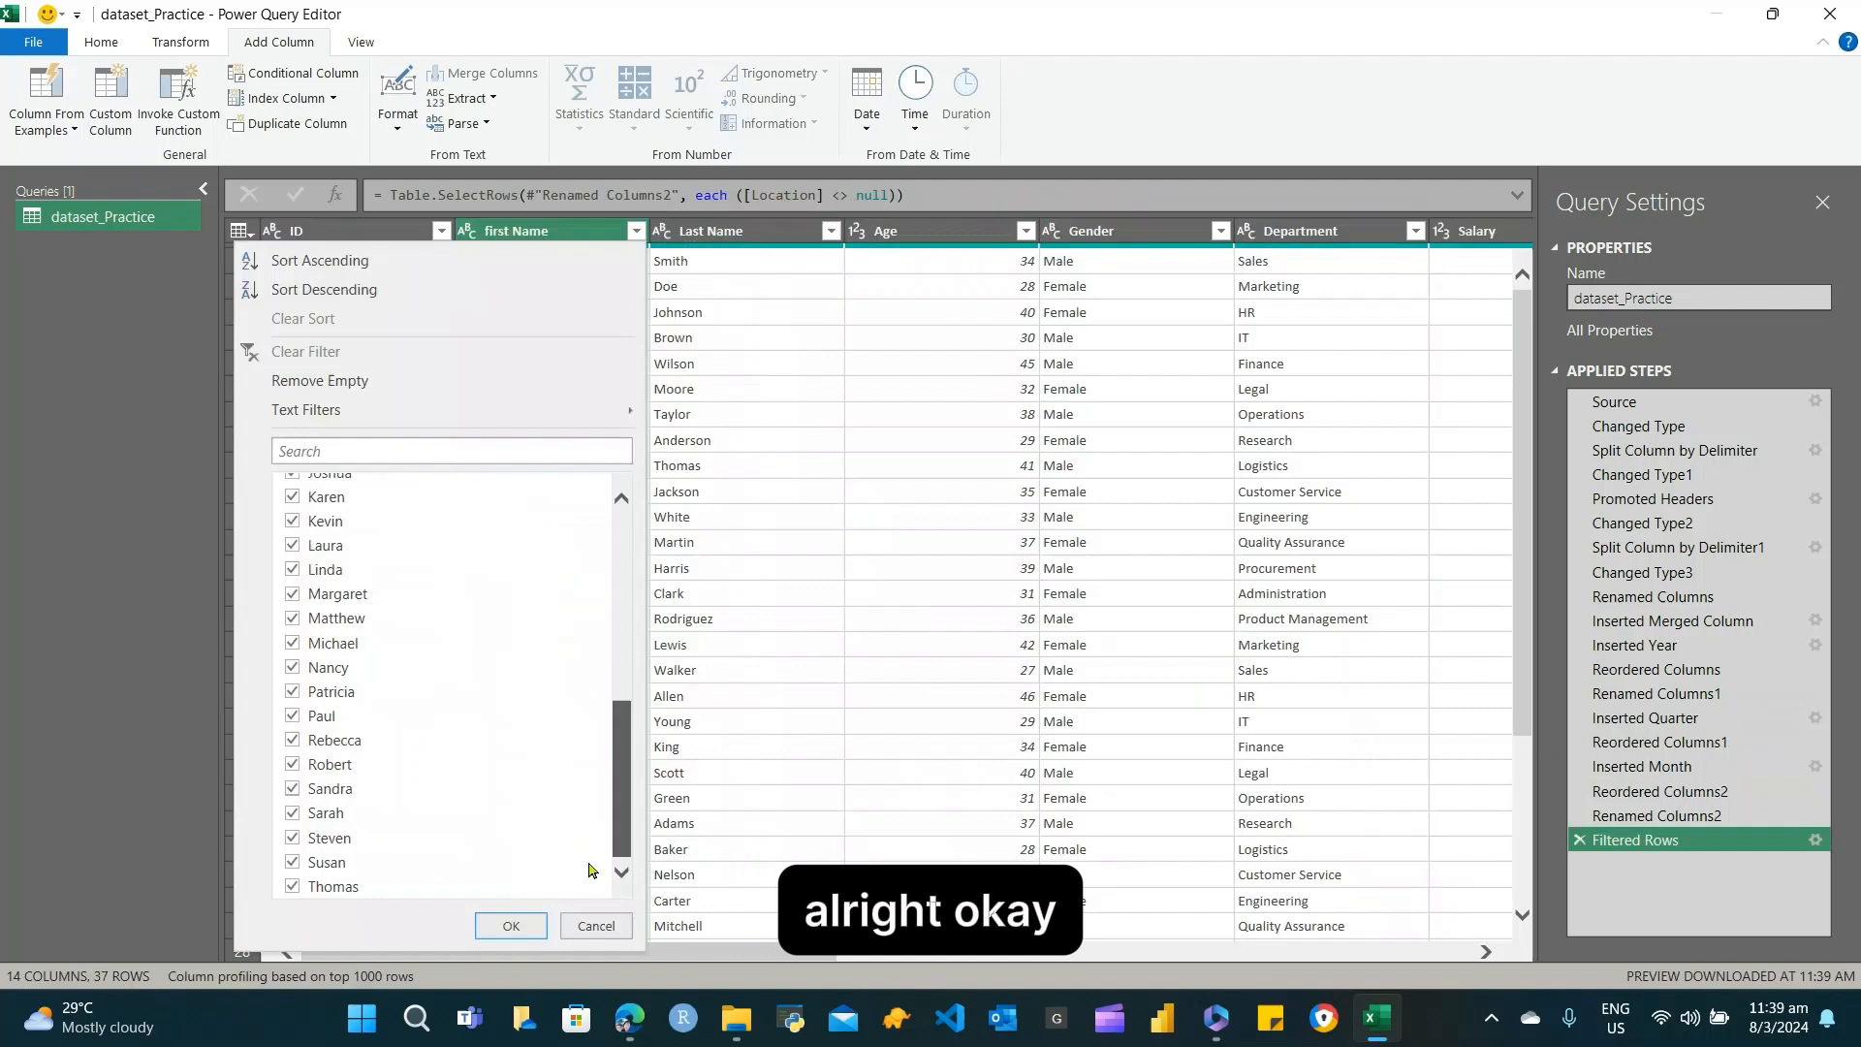
left_click(940, 465)
left_click(1020, 232)
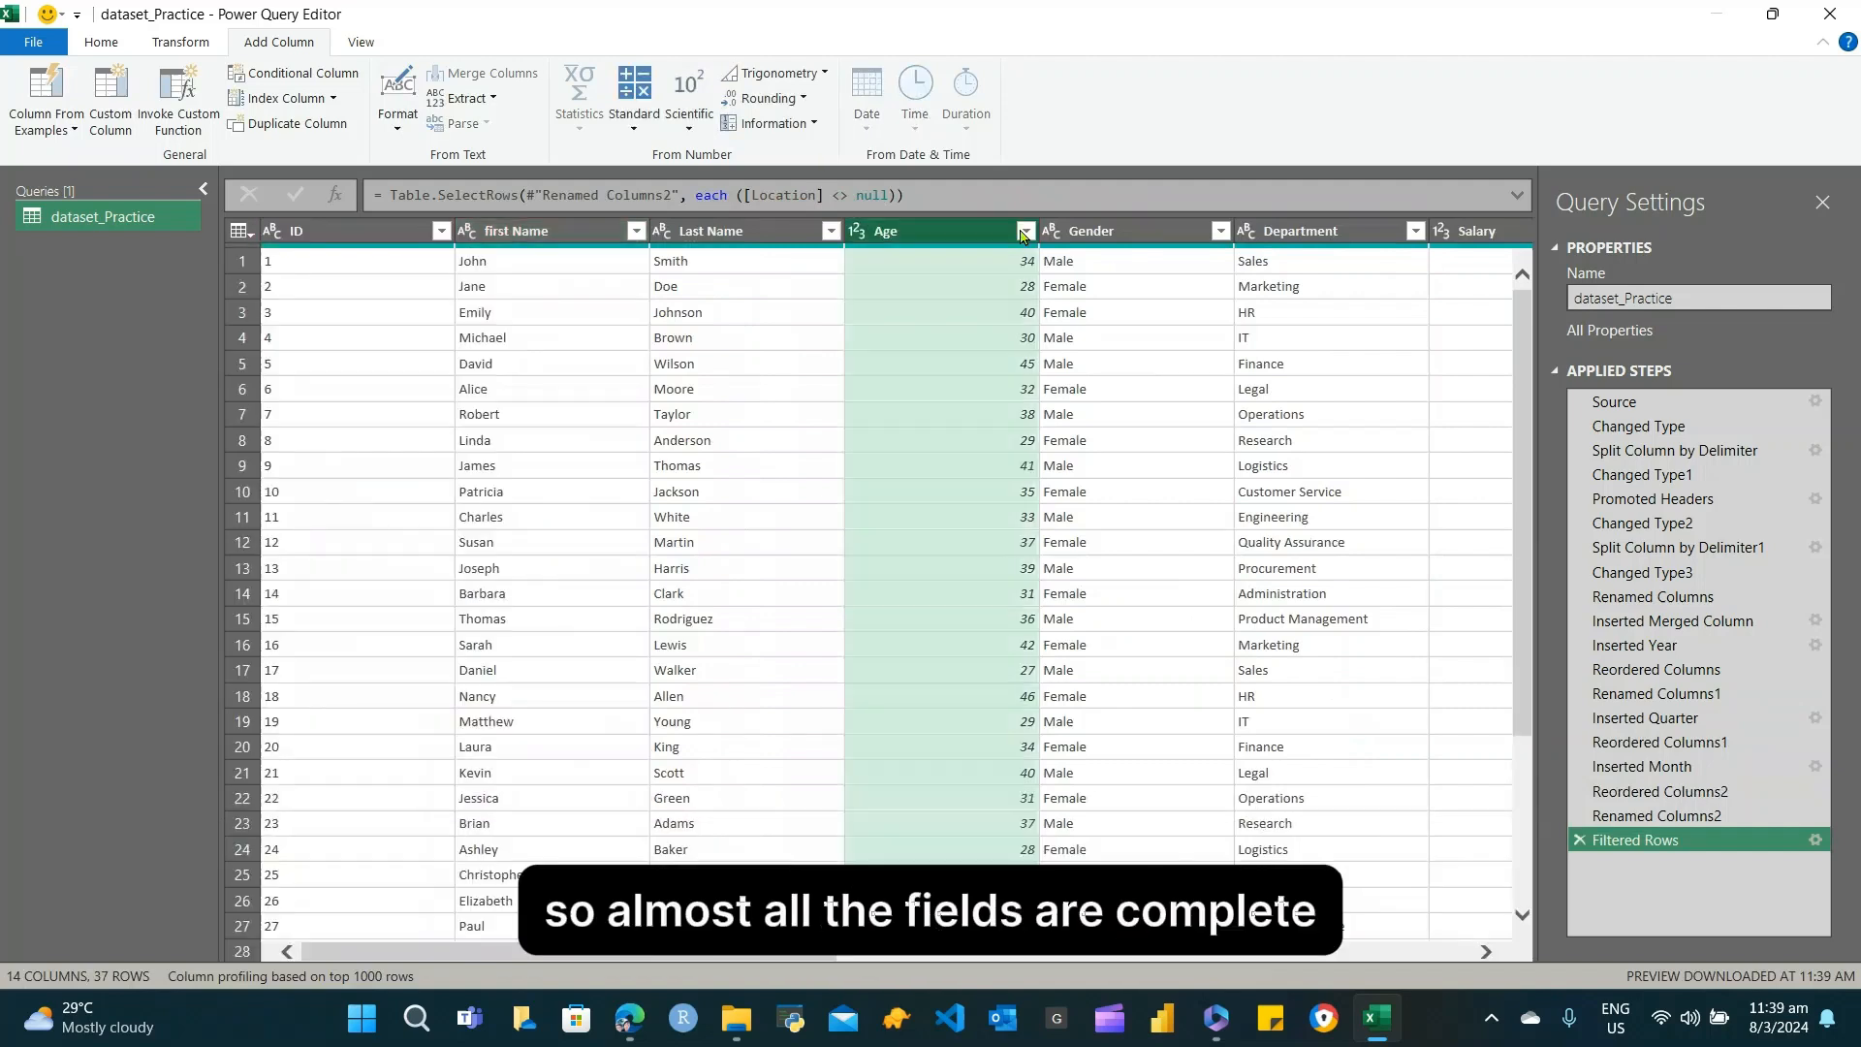
left_click(1025, 233)
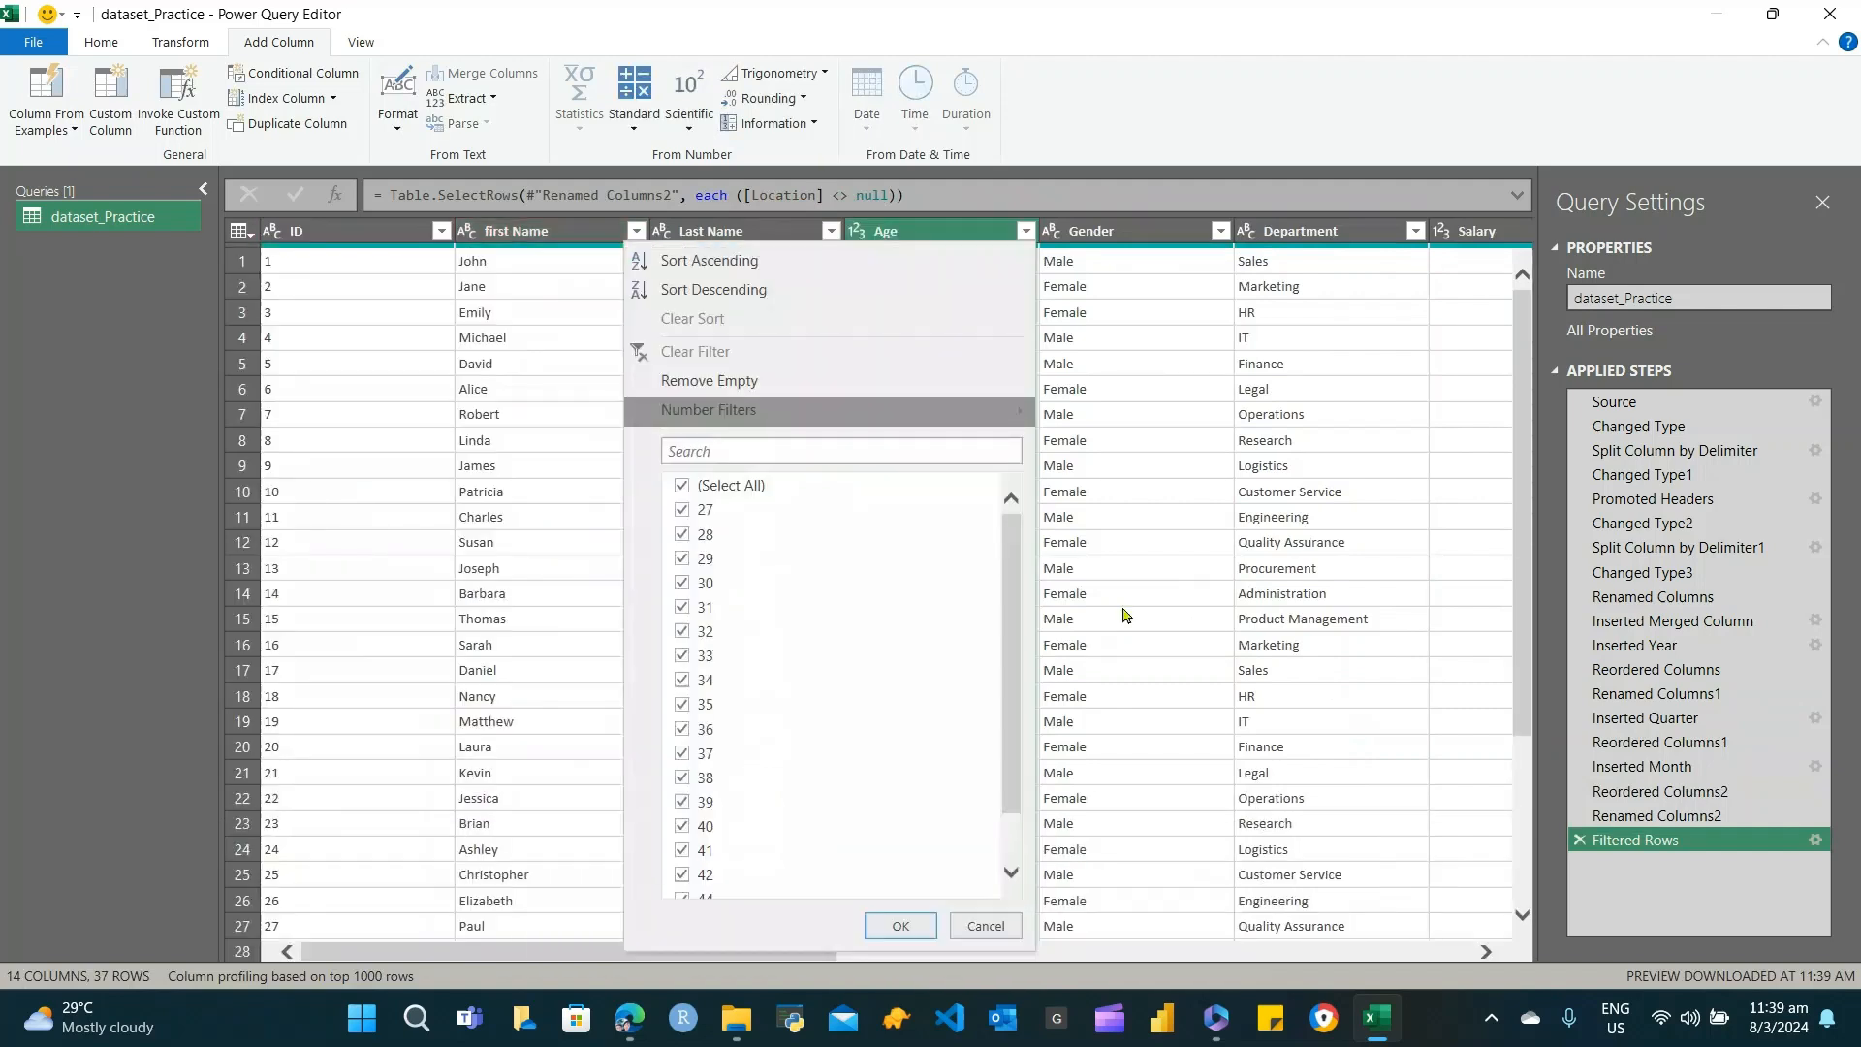
left_click(1244, 516)
left_click(1245, 516)
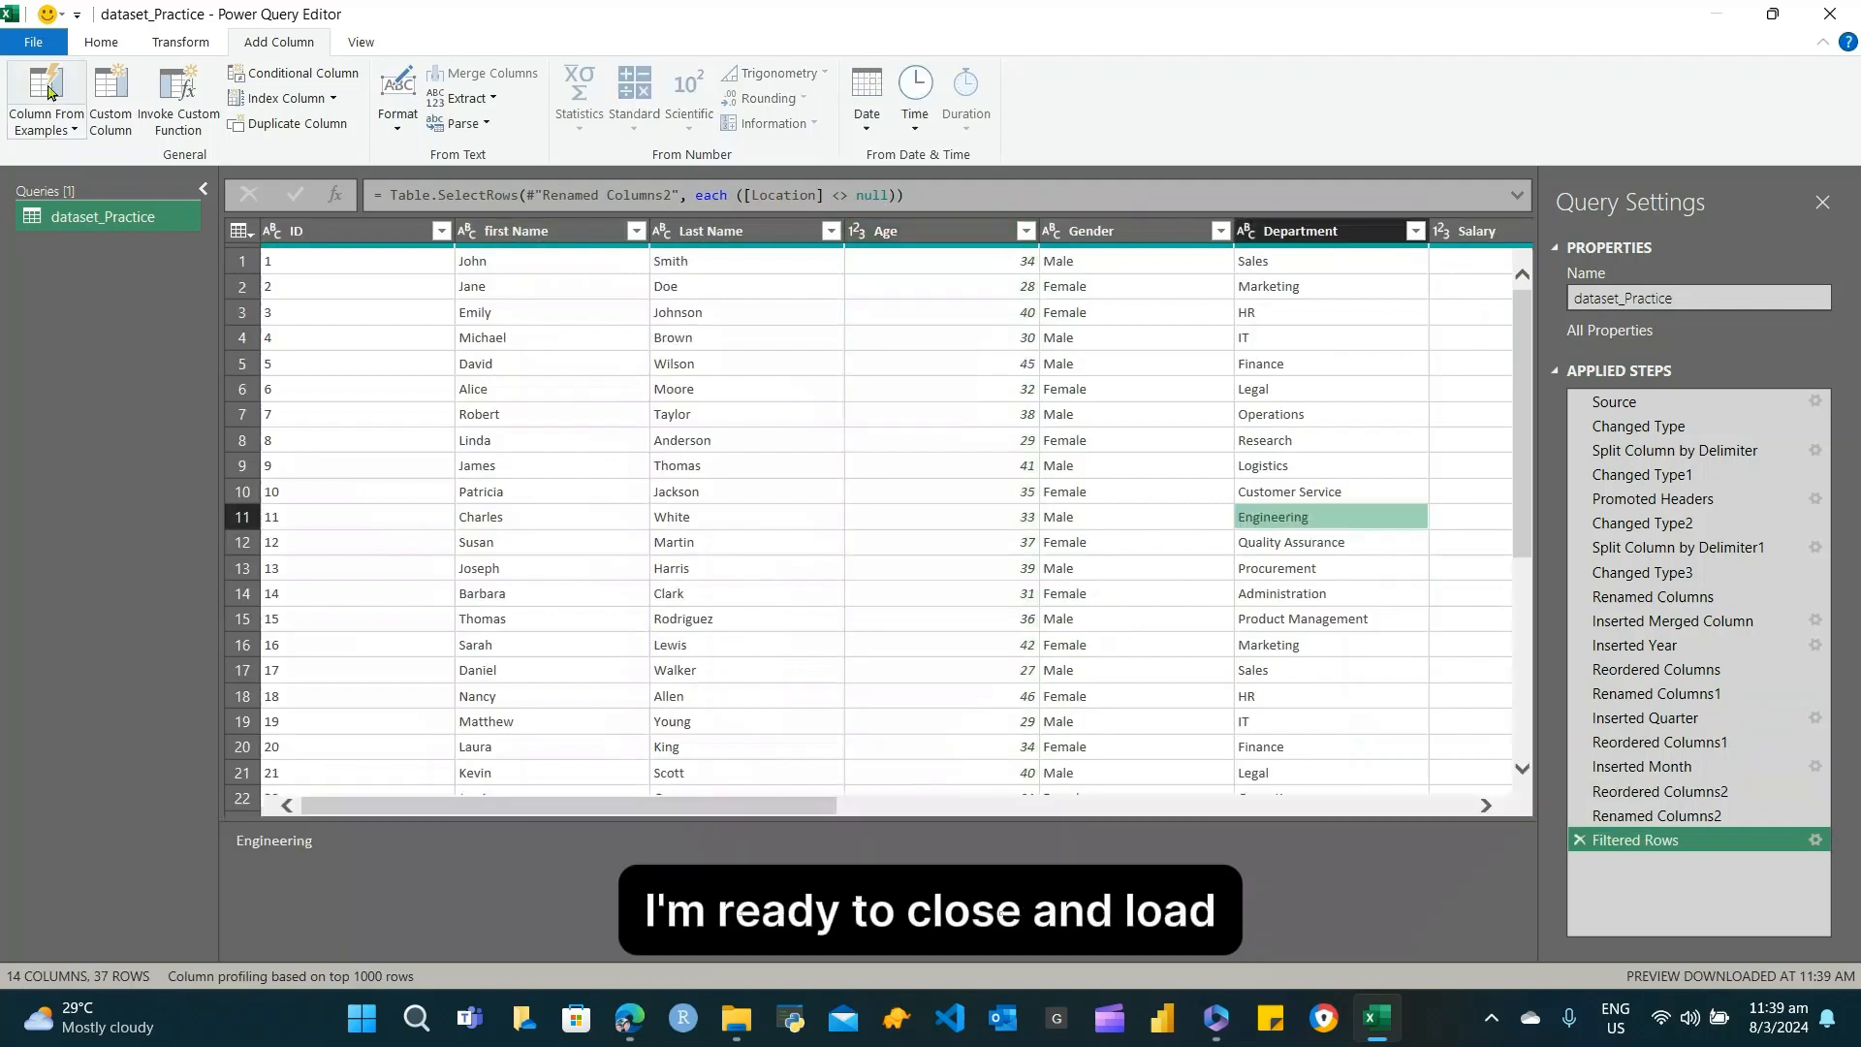
Close and load the cleaned query into an Excel worksheet, and compare it with the raw dataset_Practice sheet
left_click(30, 39)
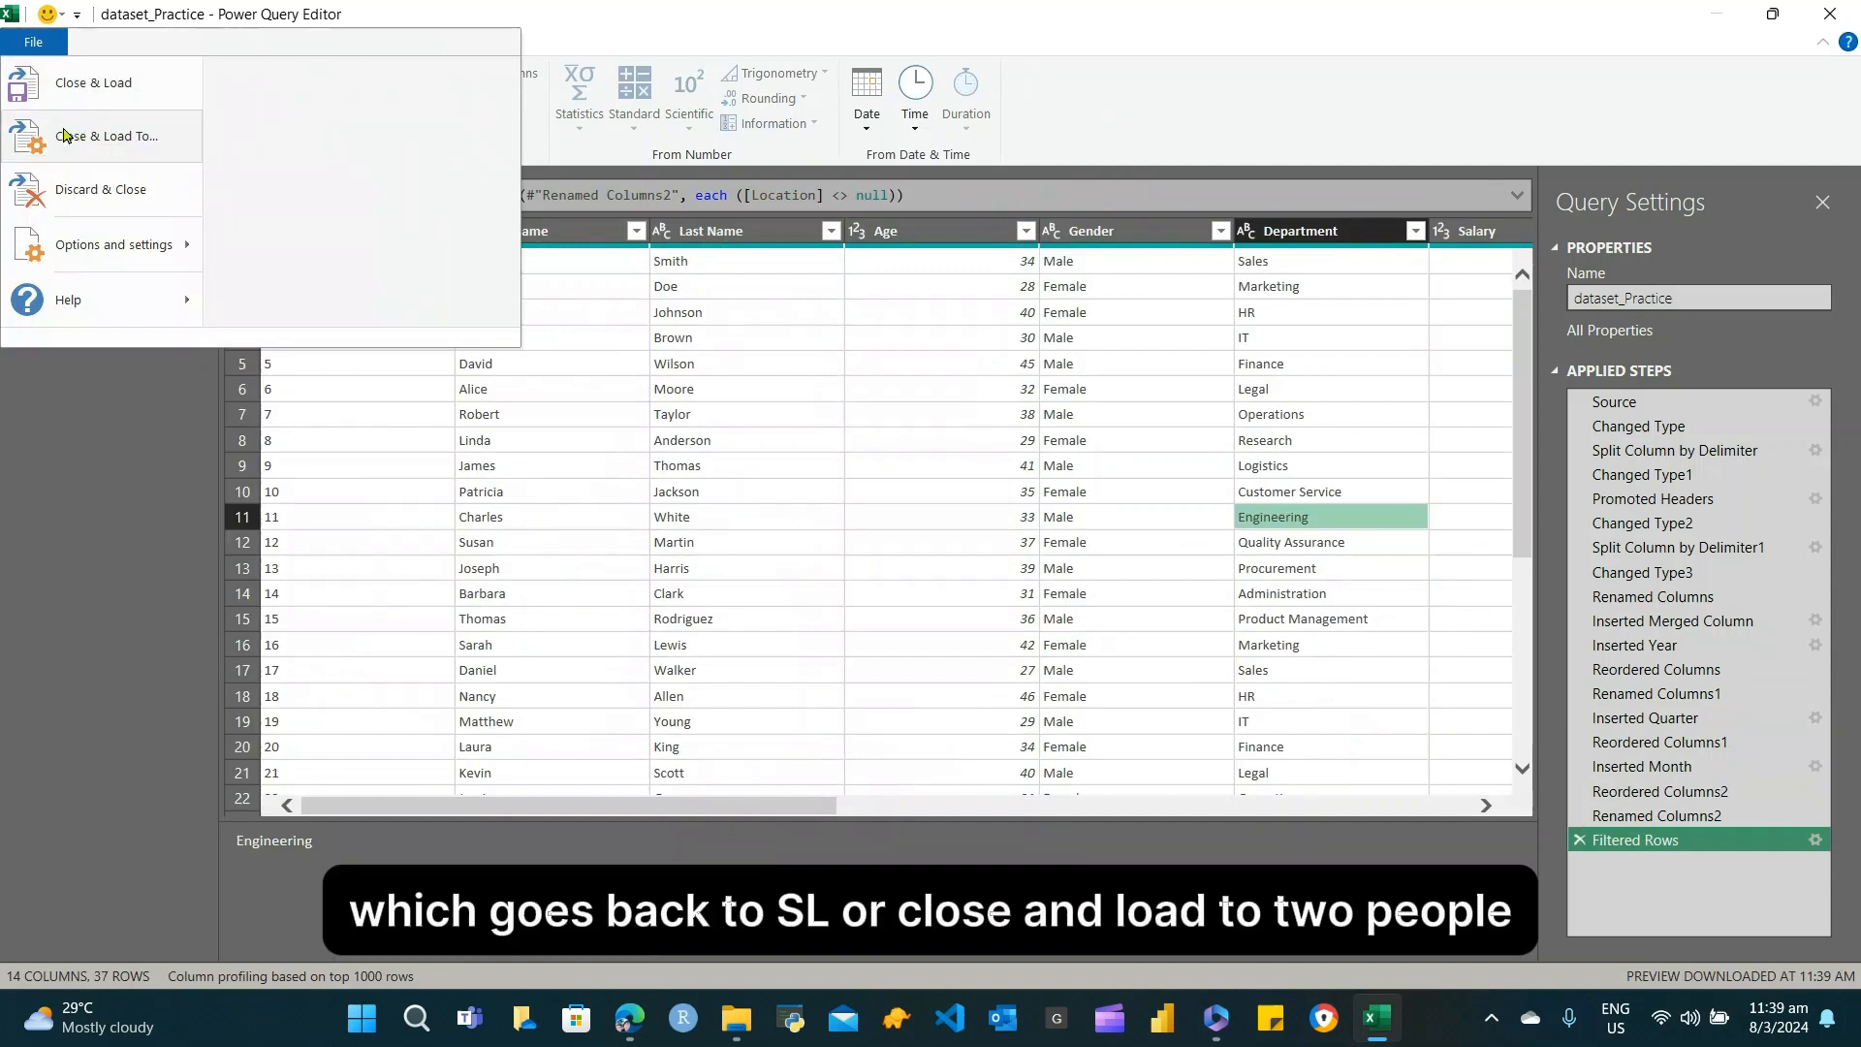
left_click(59, 95)
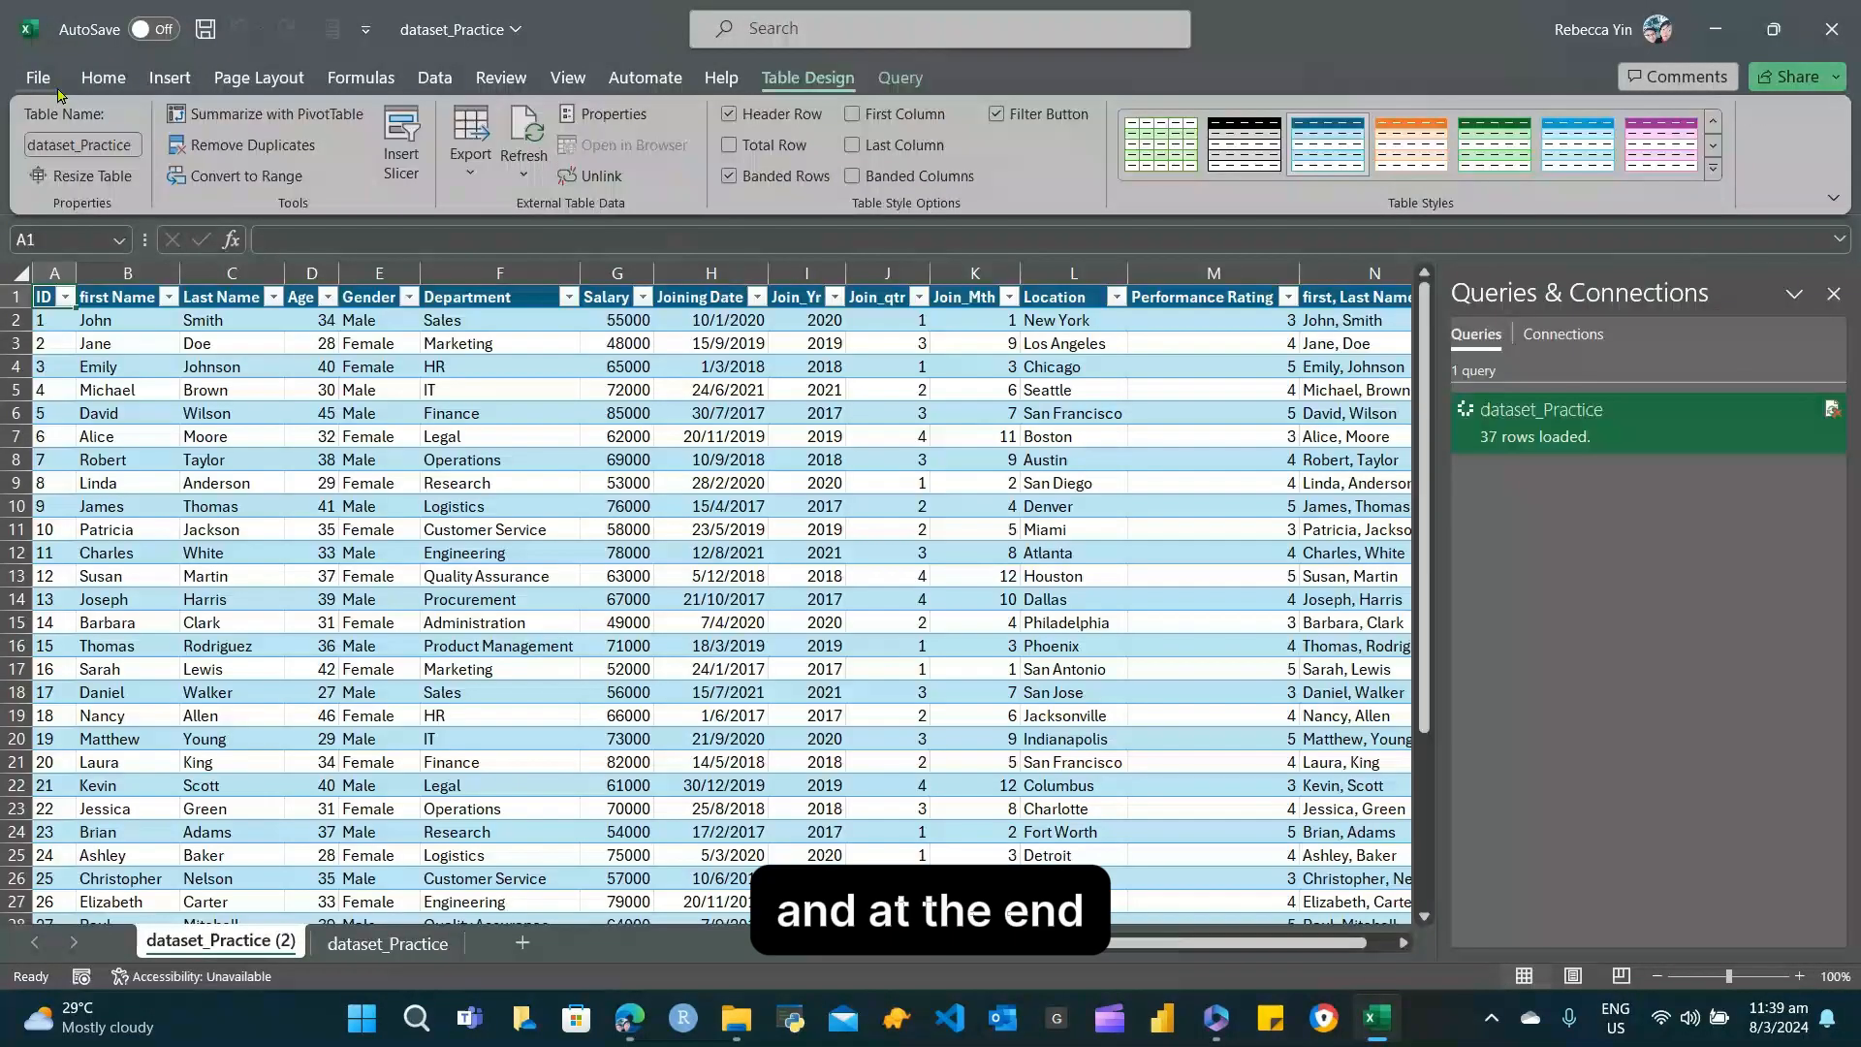
left_click(406, 940)
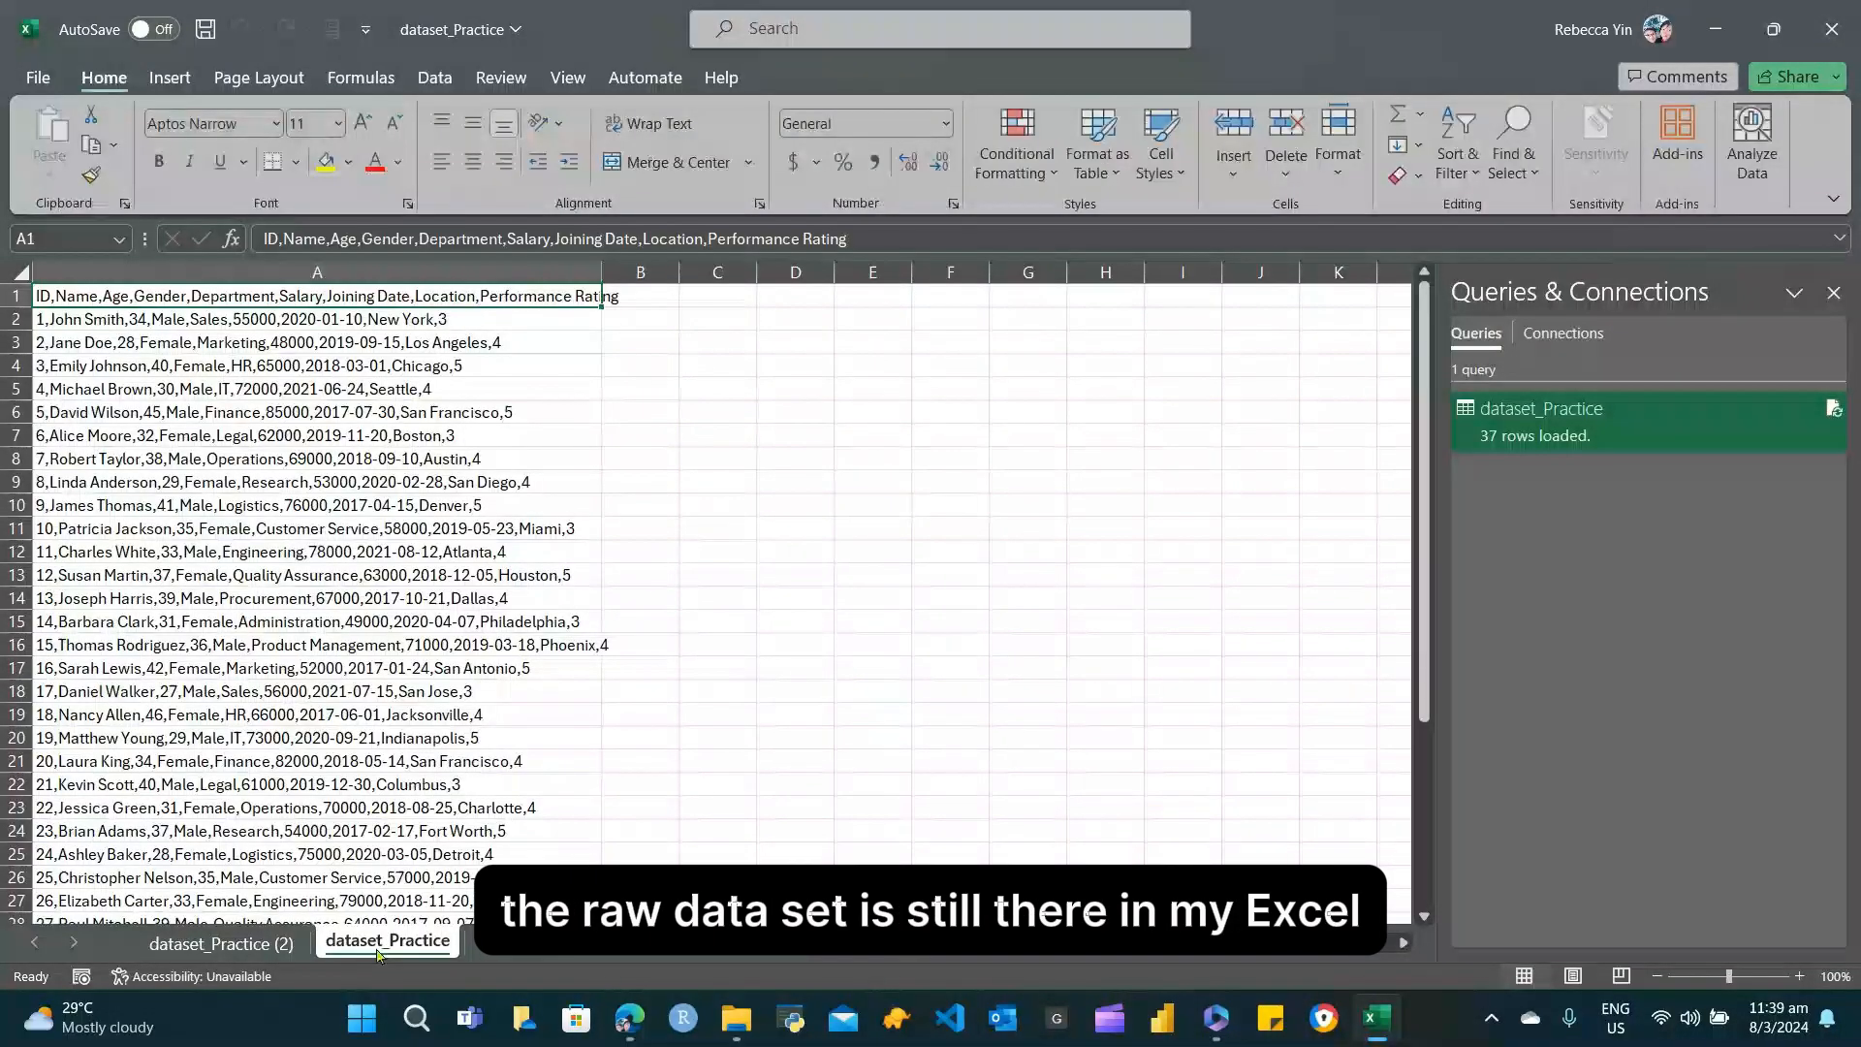
left_click(272, 952)
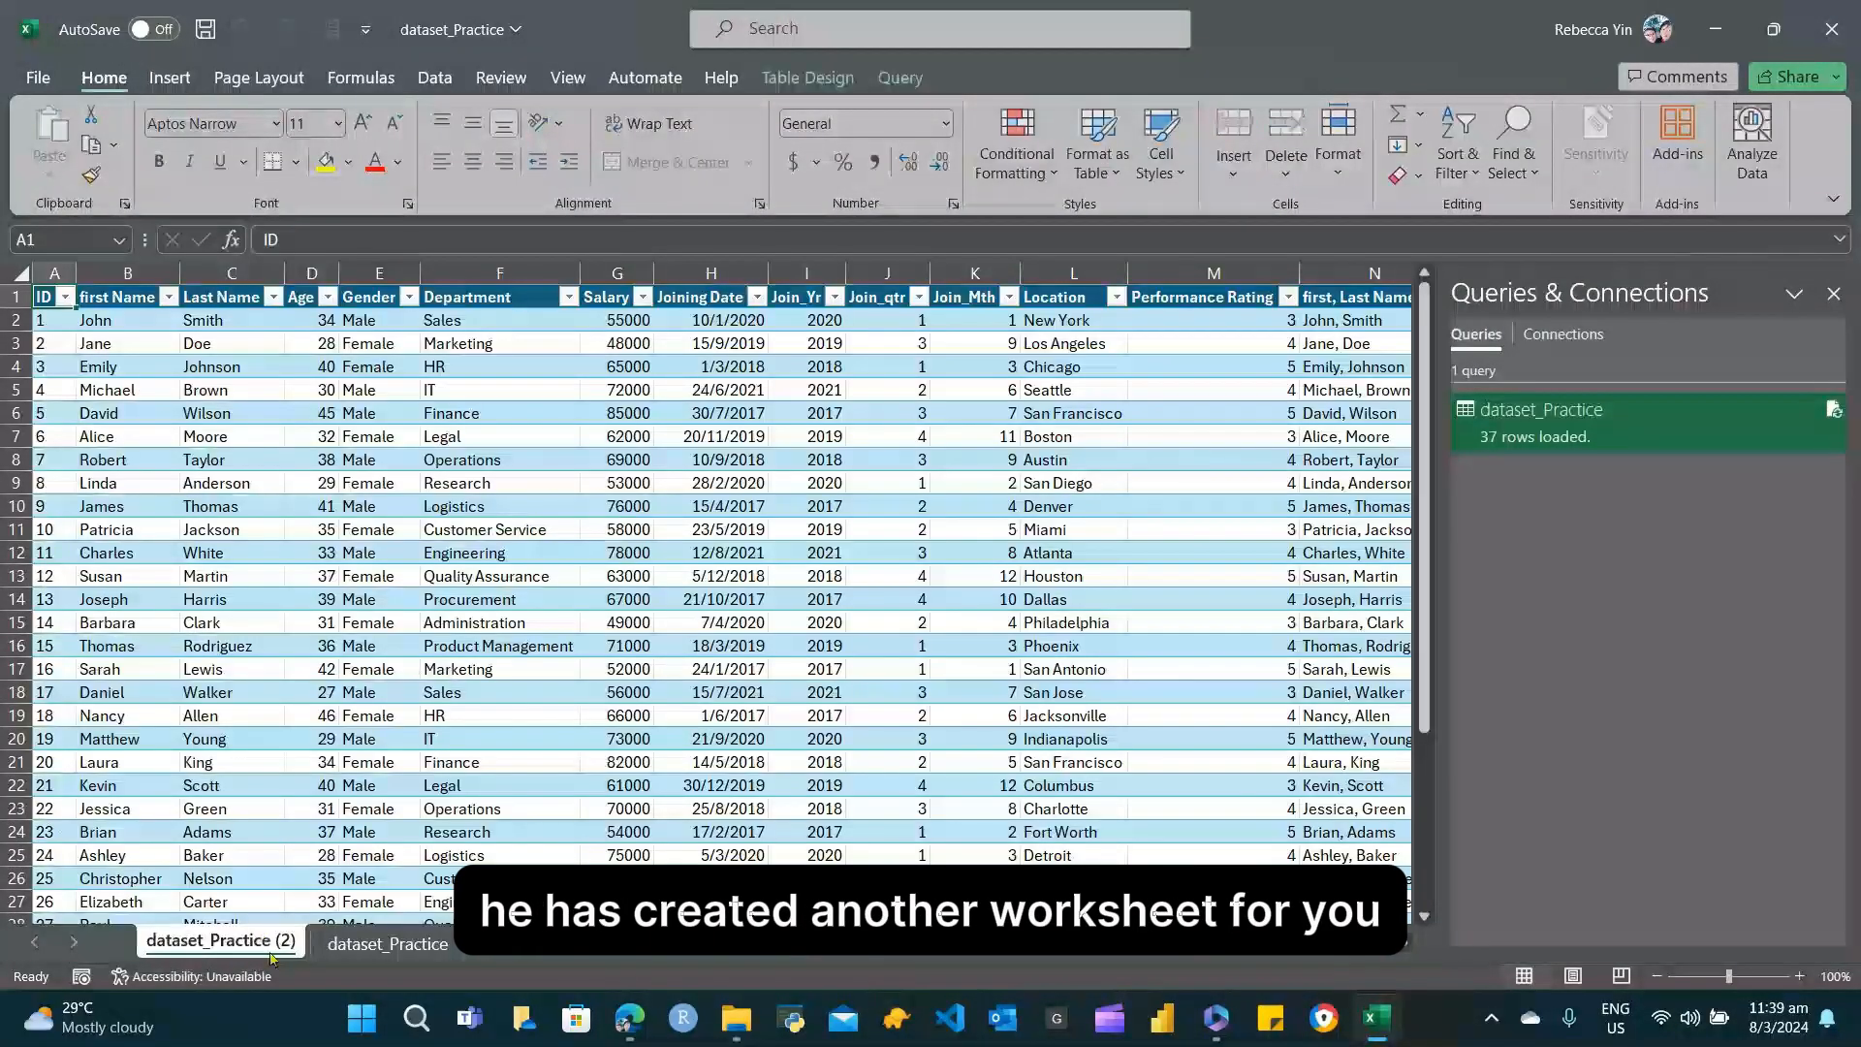